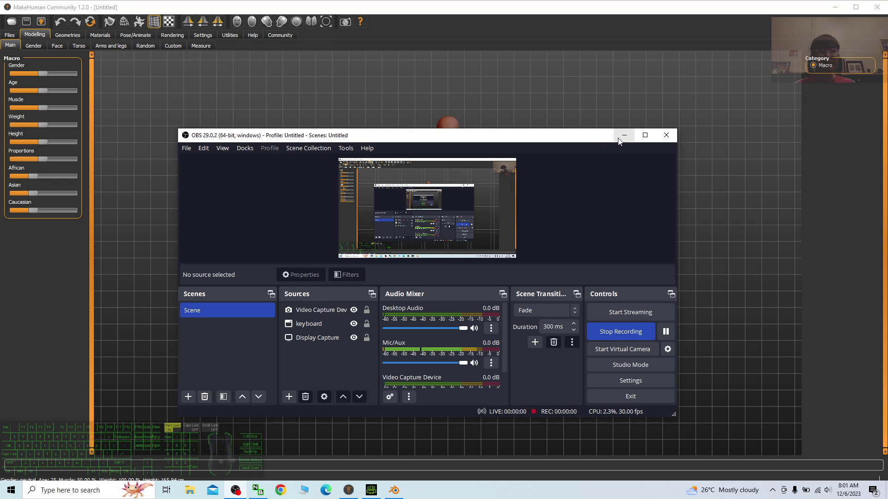
- Minimize the OBS and Blender windows and set the MakeHuman figure's gender fully to male
click(623, 135)
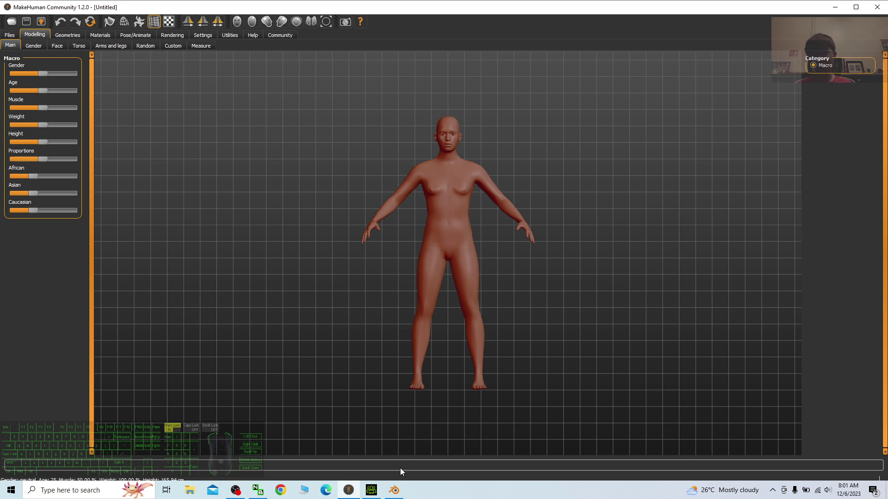
click(395, 491)
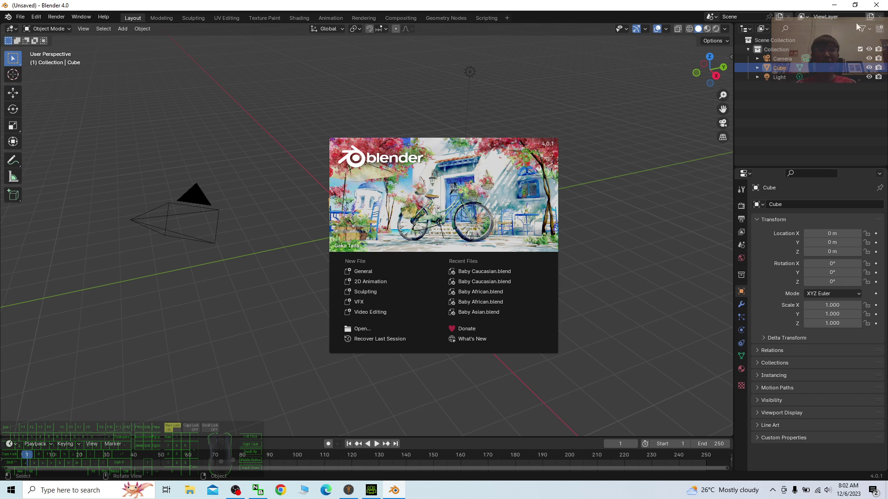
click(834, 5)
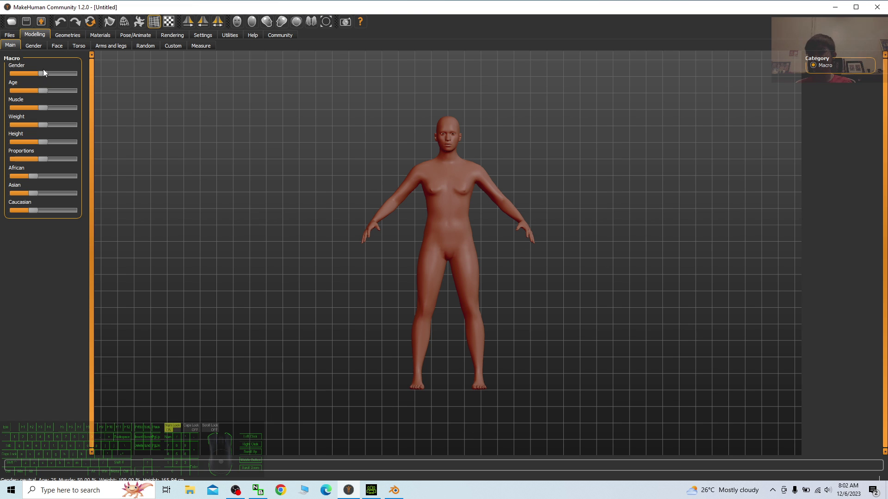
drag(42, 73, 226, 82)
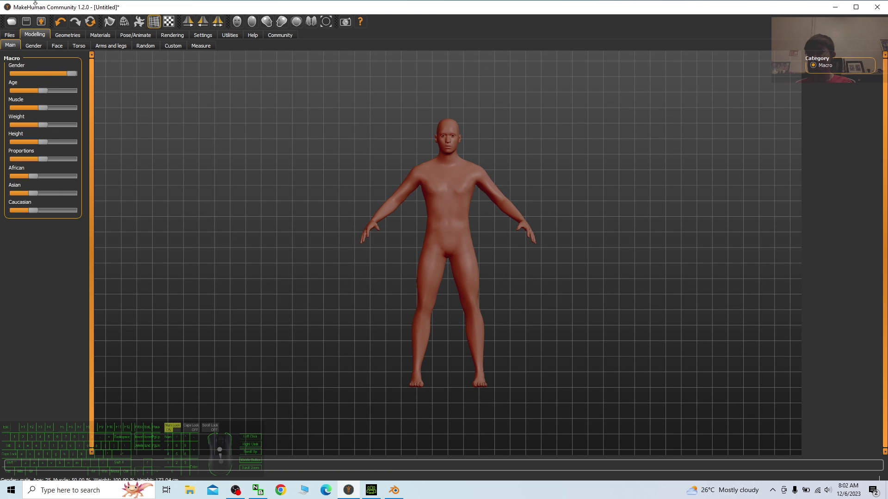
- Dress the figure in the Male casualsuit06 outfit and the white Shoes05 sneakers
click(68, 35)
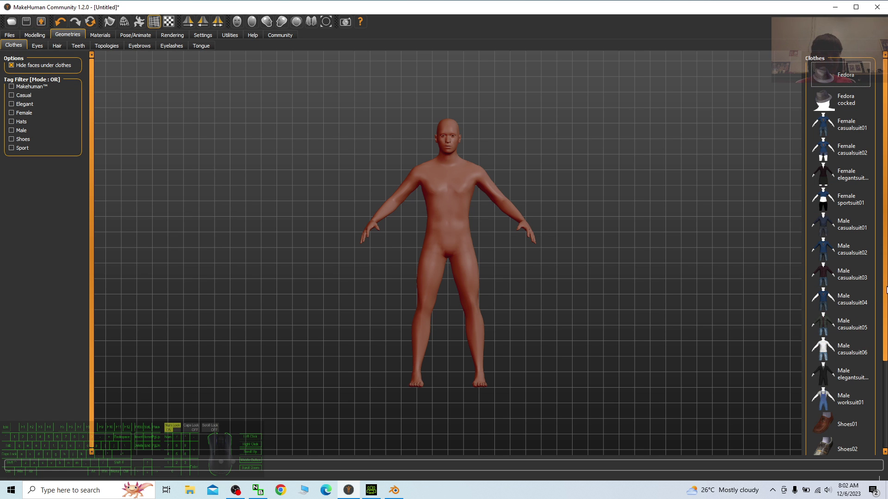
scroll(886, 290, down, 1)
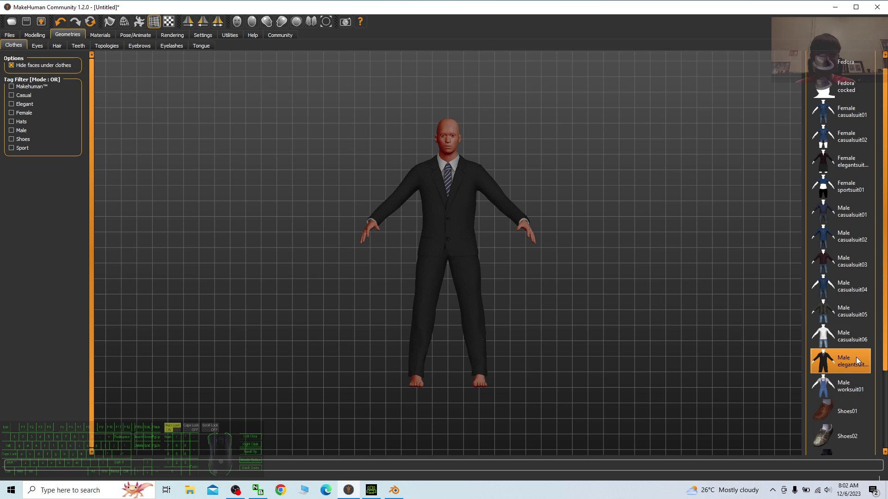
click(855, 337)
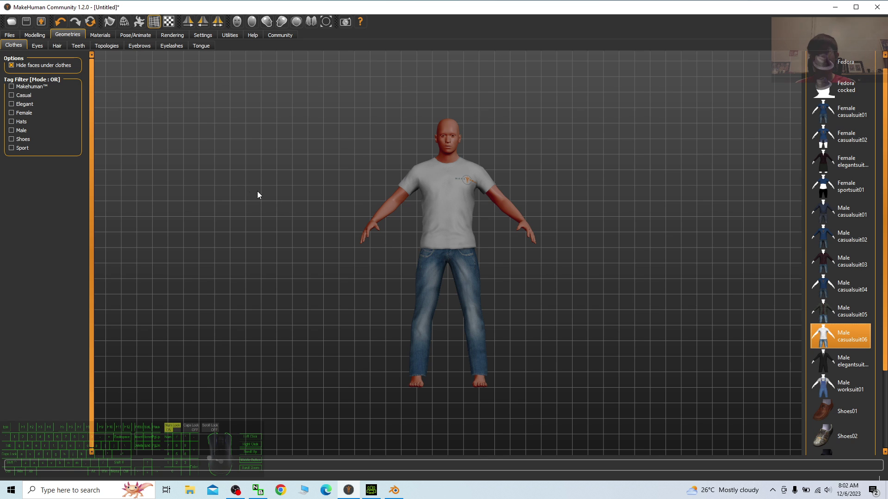
scroll(841, 369, down, 4)
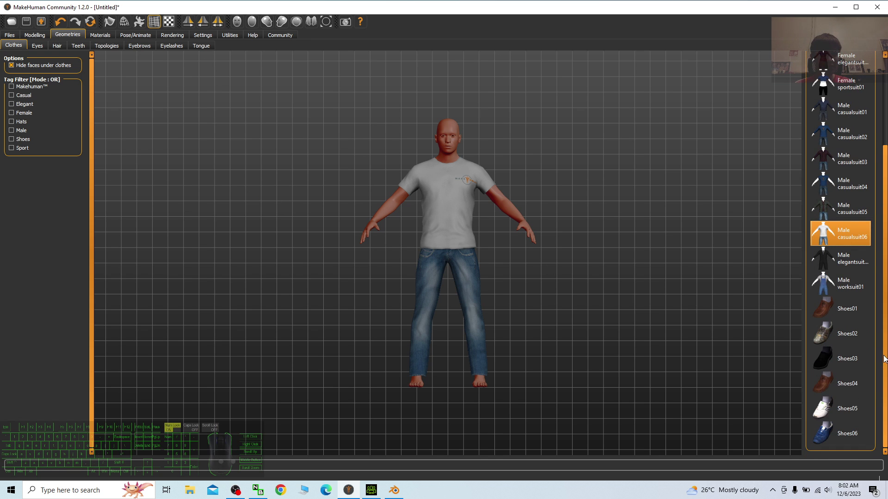
click(829, 409)
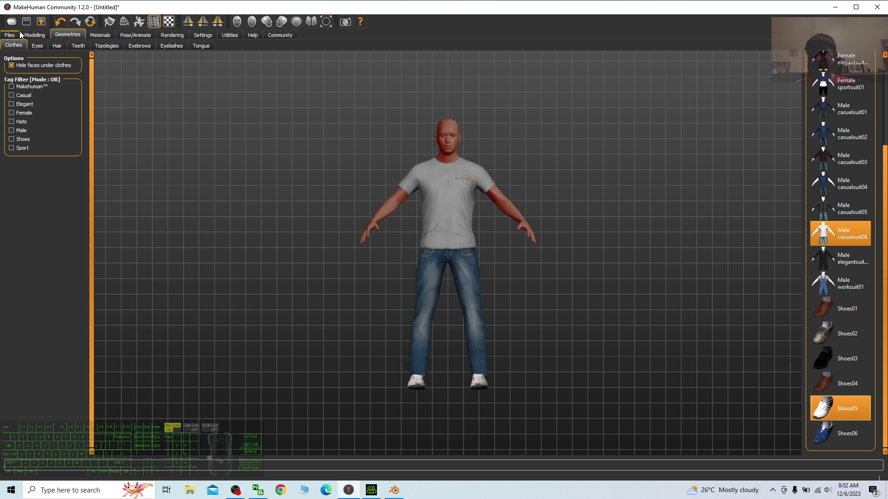
- Set the figure's ethnicity fully to Caucasian in the main macro modelling settings
click(33, 34)
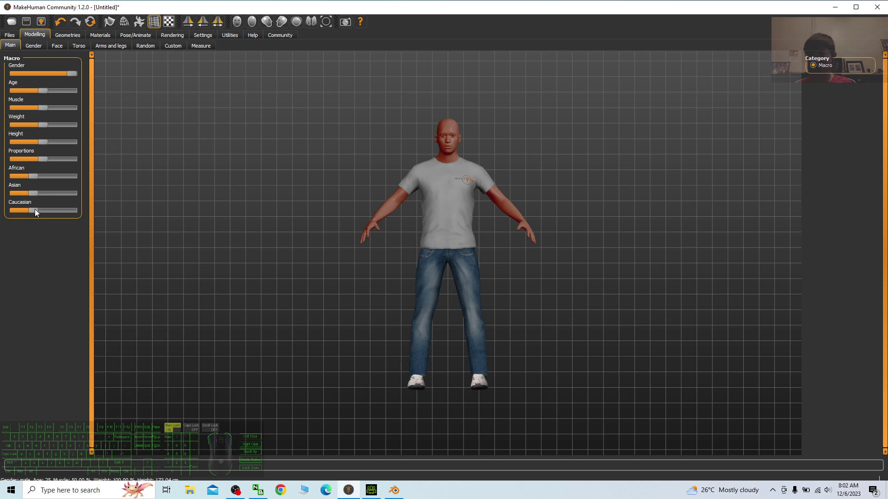
drag(34, 211, 73, 213)
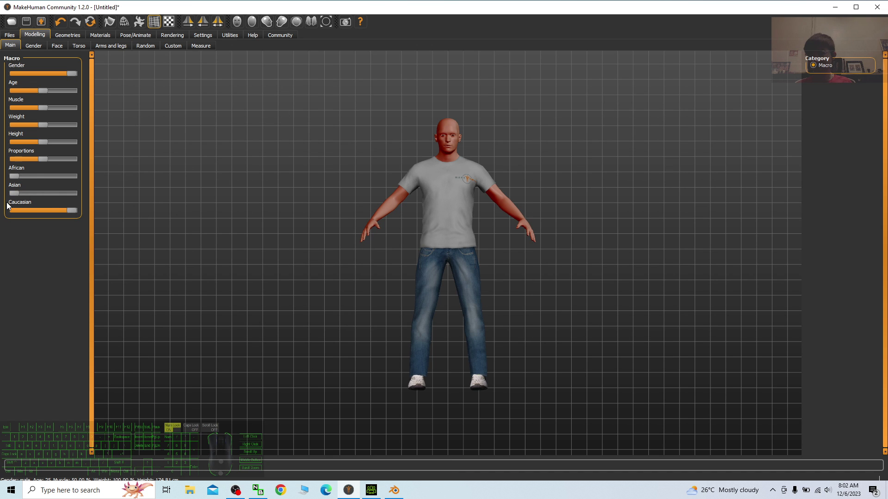
scroll(567, 170, down, 2)
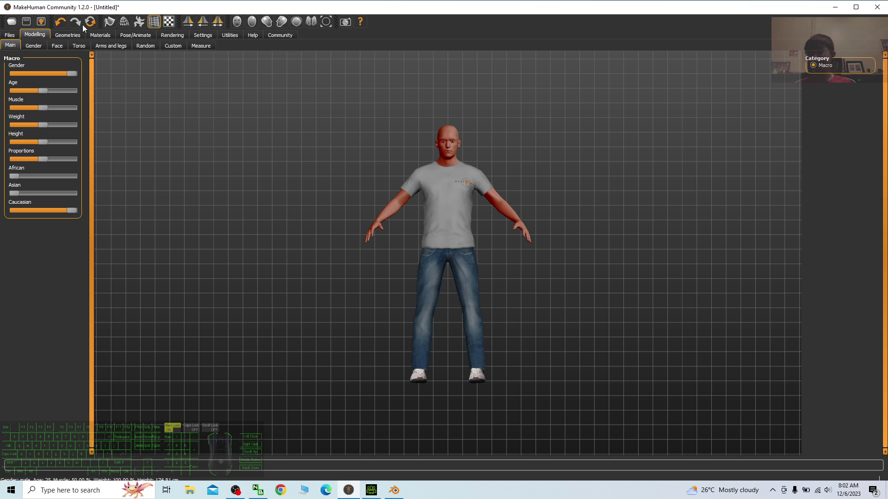
click(34, 46)
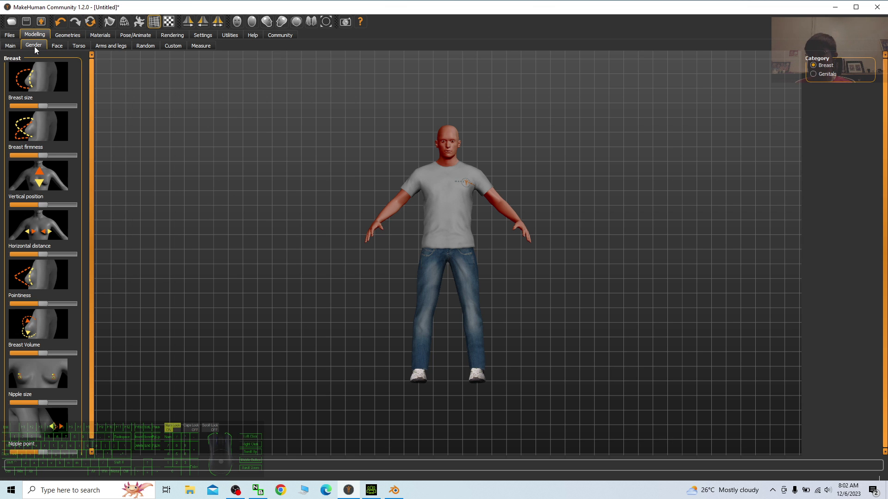
click(63, 46)
click(79, 46)
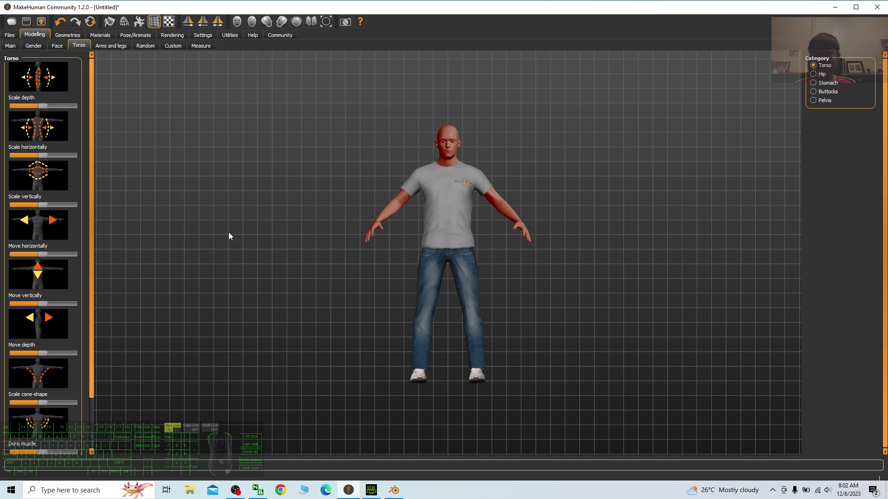
scroll(614, 239, up, 4)
scroll(624, 252, down, 1)
mouse_move(603, 276)
mouse_down()
mouse_move(656, 305)
mouse_move(596, 282)
mouse_up()
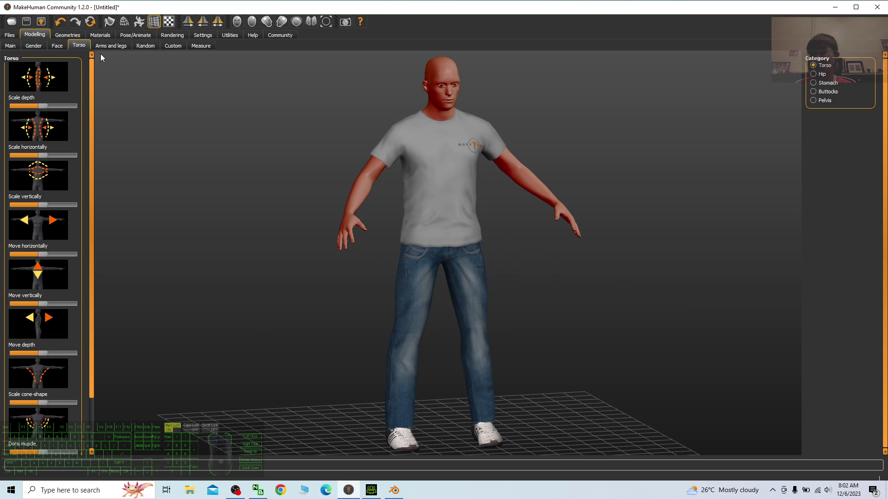
- Give the figure the Short02 hairstyle and the Teeth base teeth
click(67, 34)
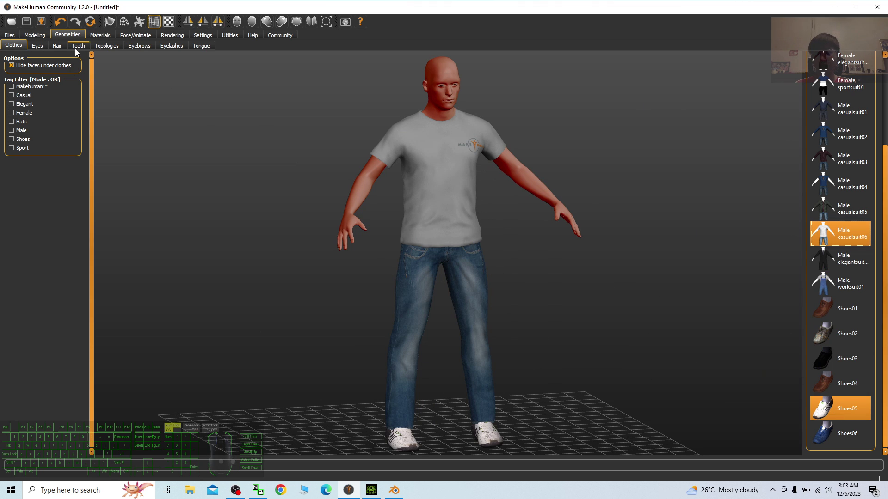
click(56, 46)
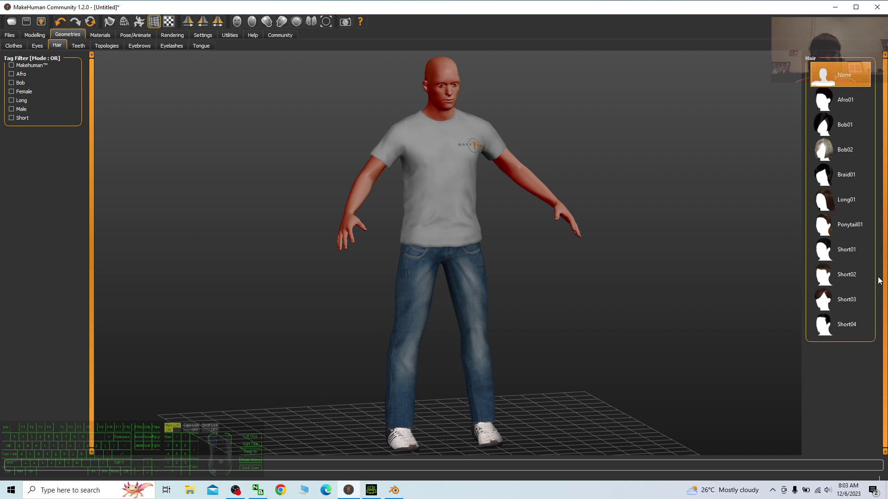
click(847, 286)
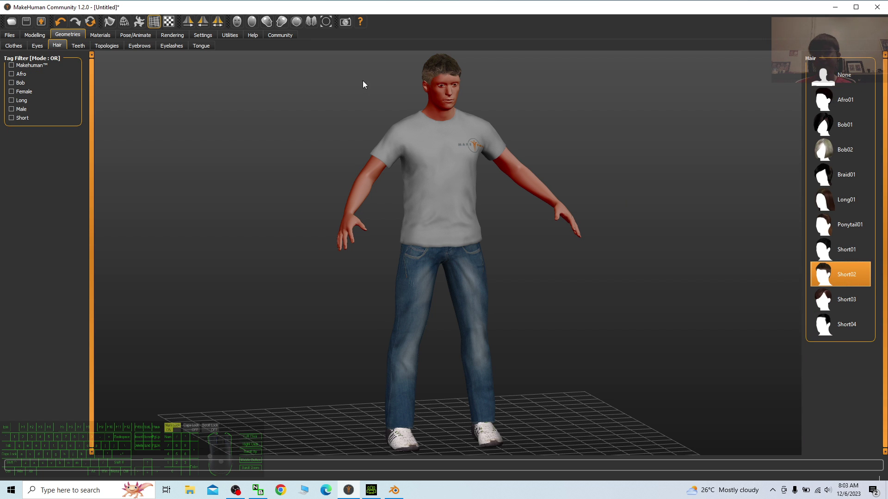
click(78, 45)
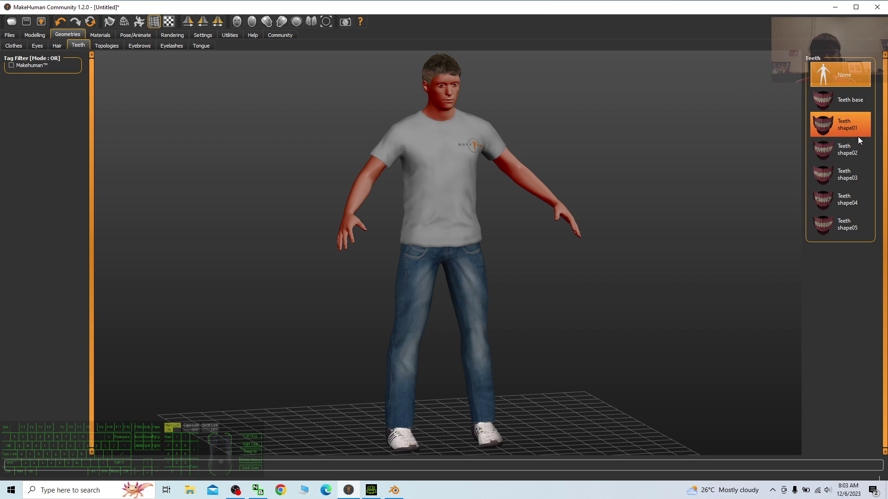
click(840, 111)
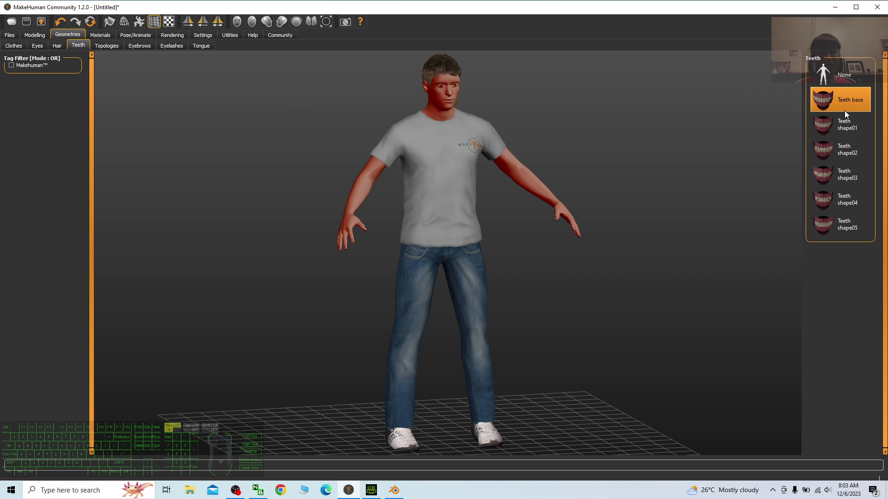
- Apply the Eyebrow002 eyebrows to the figure's face, viewed close up from the front
click(103, 46)
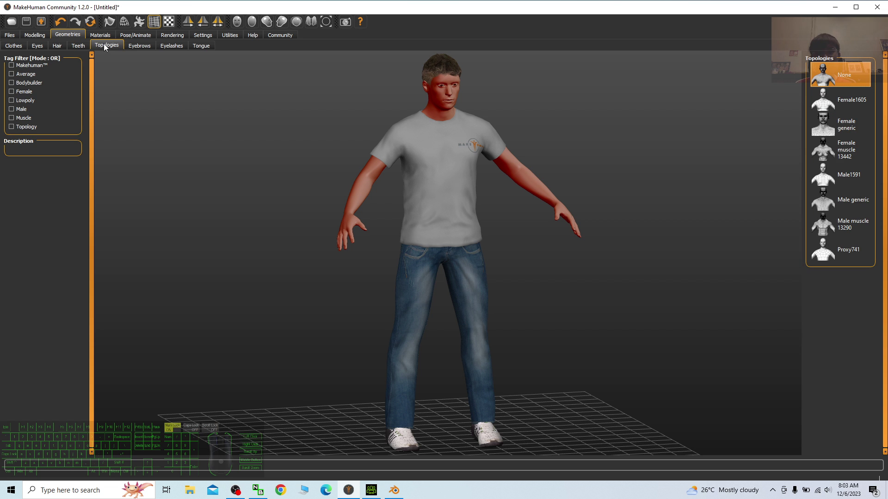
click(139, 46)
scroll(550, 82, down, 5)
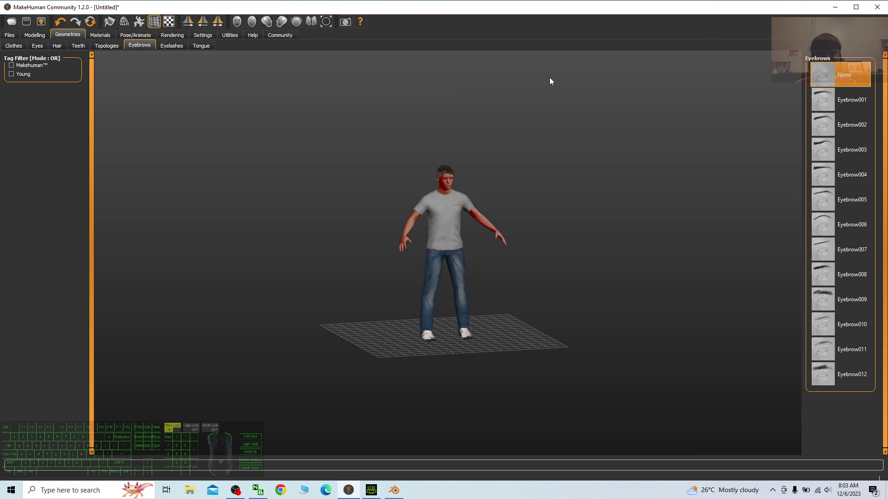
scroll(549, 106, up, 5)
scroll(572, 127, down, 3)
scroll(570, 132, up, 3)
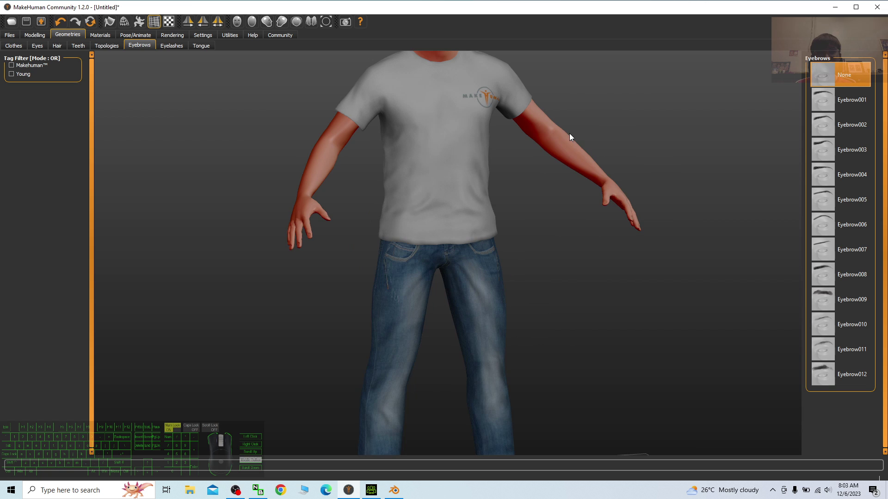
scroll(569, 133, down, 3)
scroll(564, 143, up, 5)
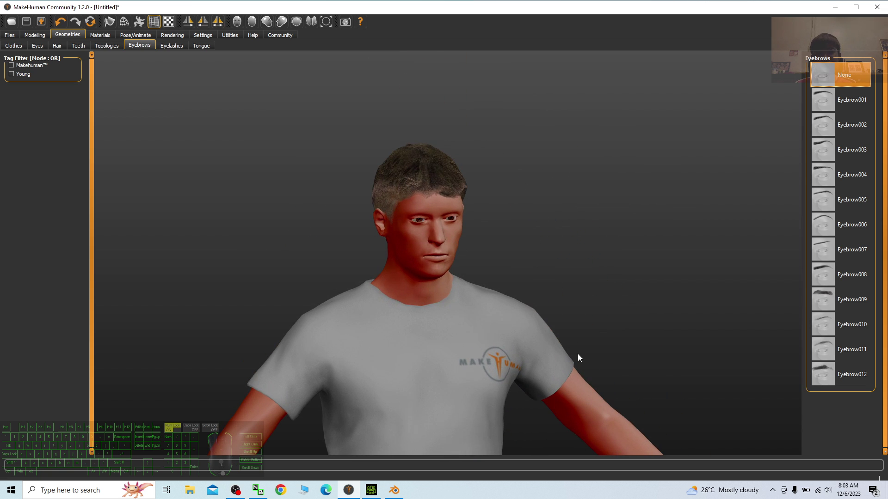
drag(578, 353, 574, 353)
scroll(679, 307, down, 2)
drag(679, 307, 664, 307)
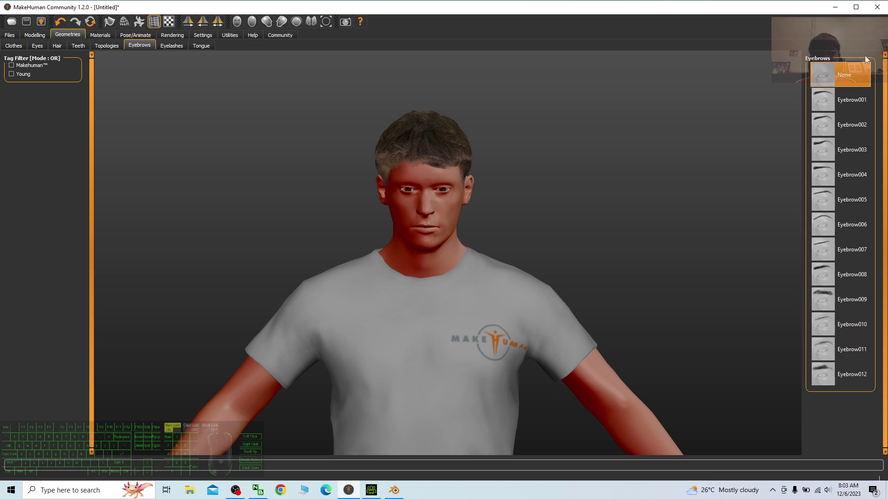
click(847, 125)
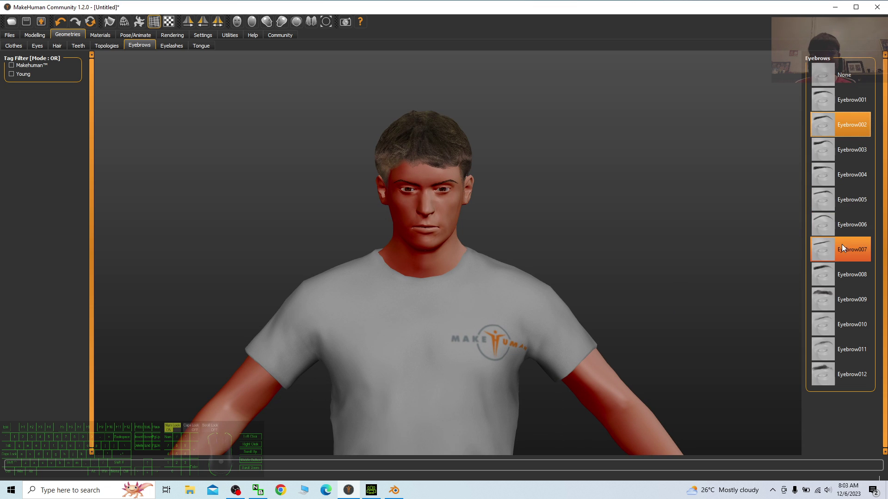
- Add the Eyelashes01 eyelashes and the Tongue01 tongue to the figure
click(173, 45)
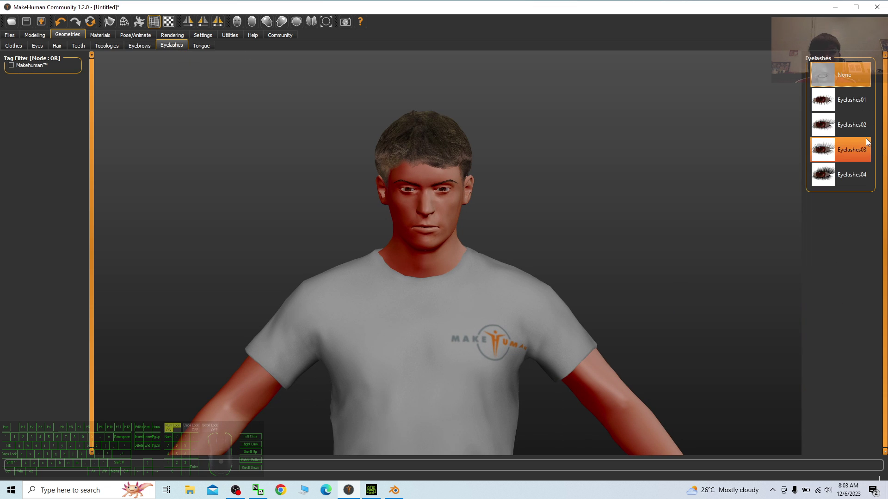
click(851, 102)
click(203, 46)
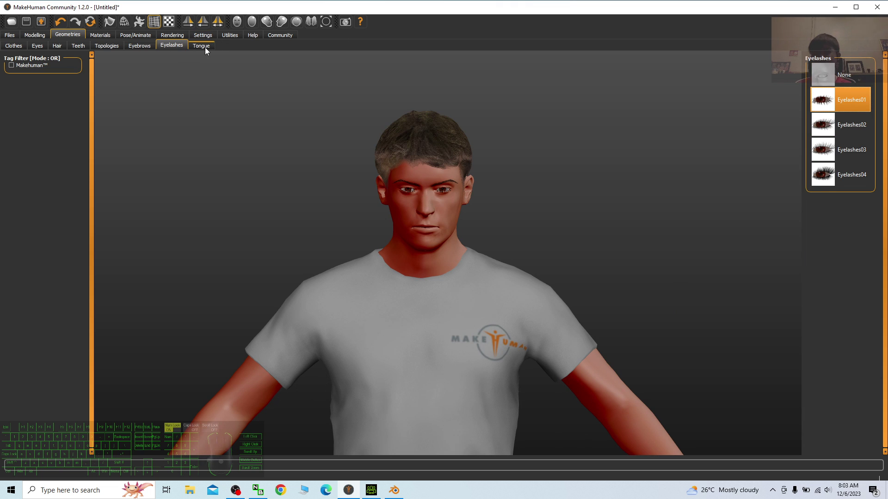
click(851, 100)
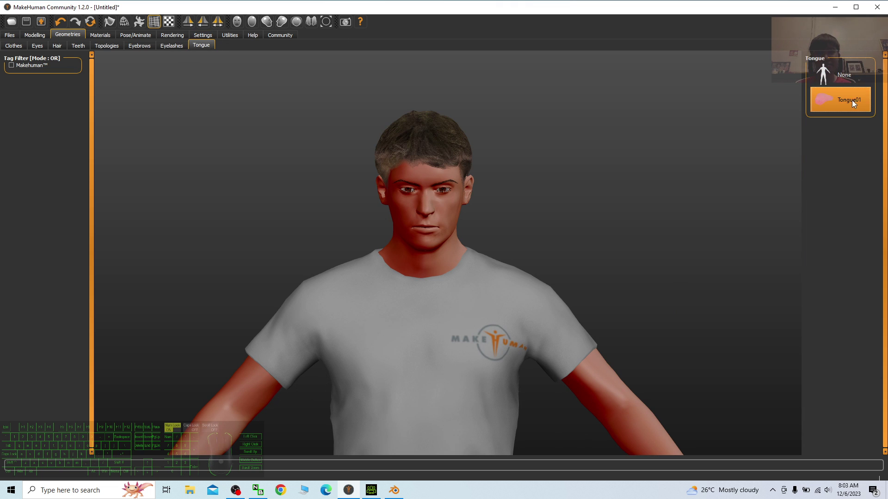
- Apply the Young caucasian male skin material to the figure, comparing it with Young caucasian male2
click(100, 34)
scroll(822, 182, down, 5)
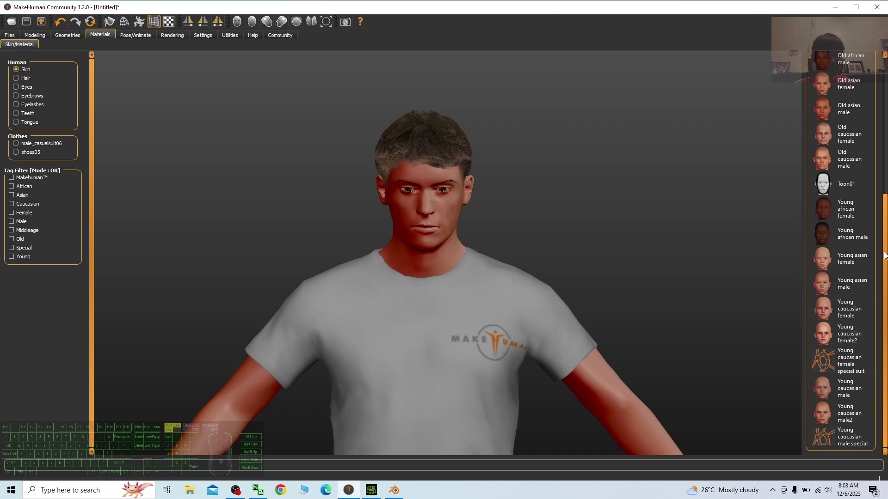
click(858, 392)
click(847, 416)
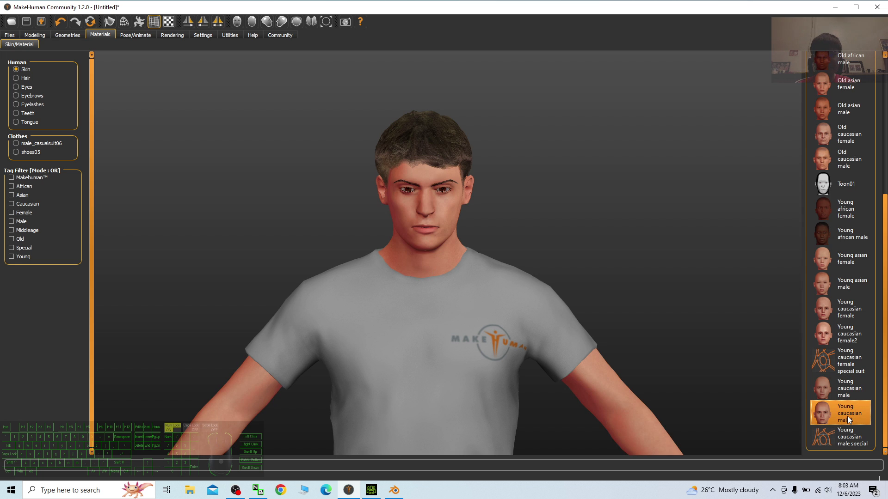
click(850, 384)
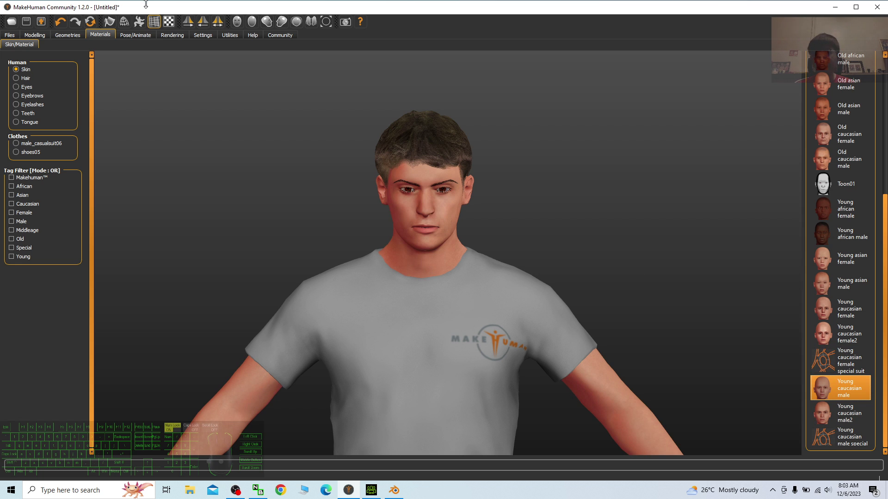
- Change the figure's eye material to Blue and check the face up close
click(17, 88)
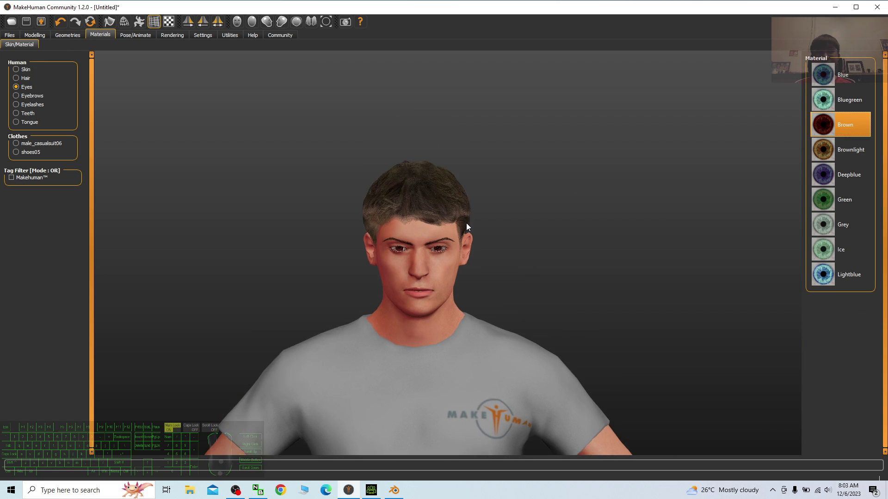
click(860, 81)
scroll(550, 313, up, 3)
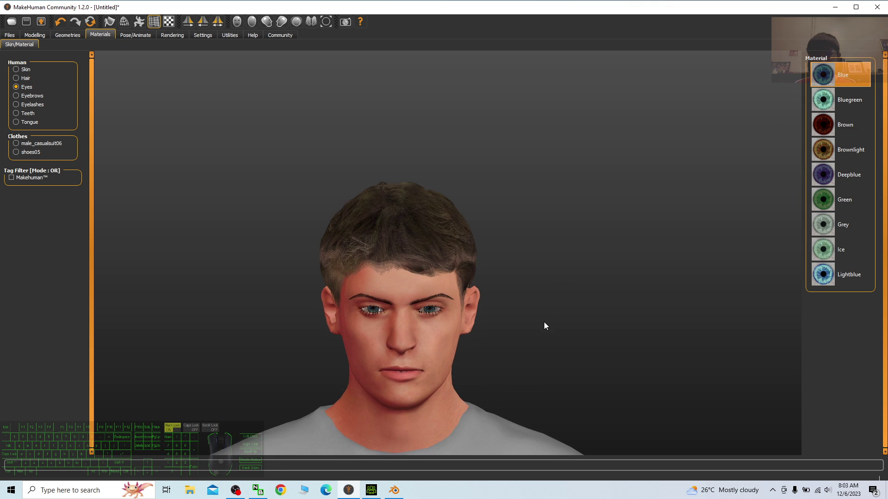
scroll(544, 321, down, 5)
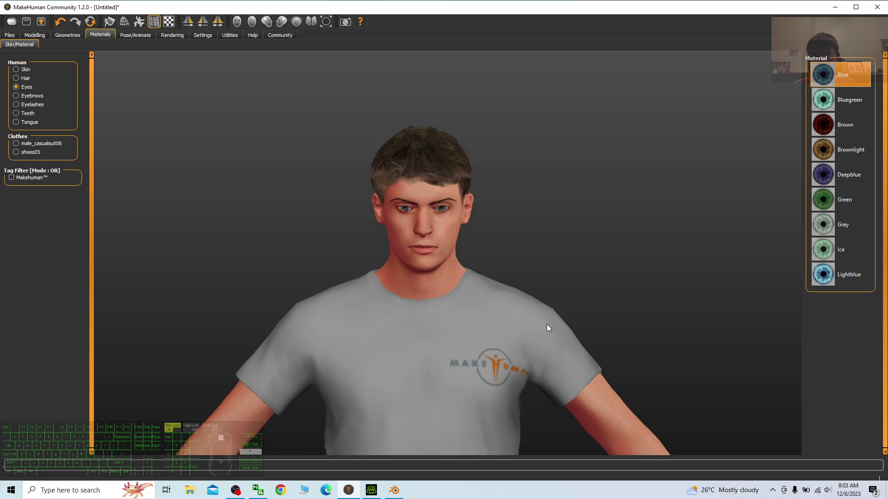
- Add the Default no toes rig preset to the character
scroll(549, 322, down, 5)
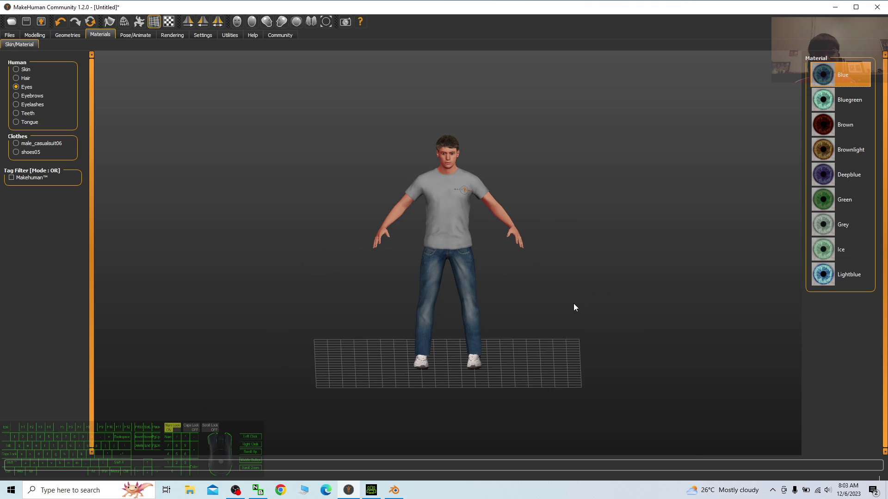
drag(573, 303, 600, 283)
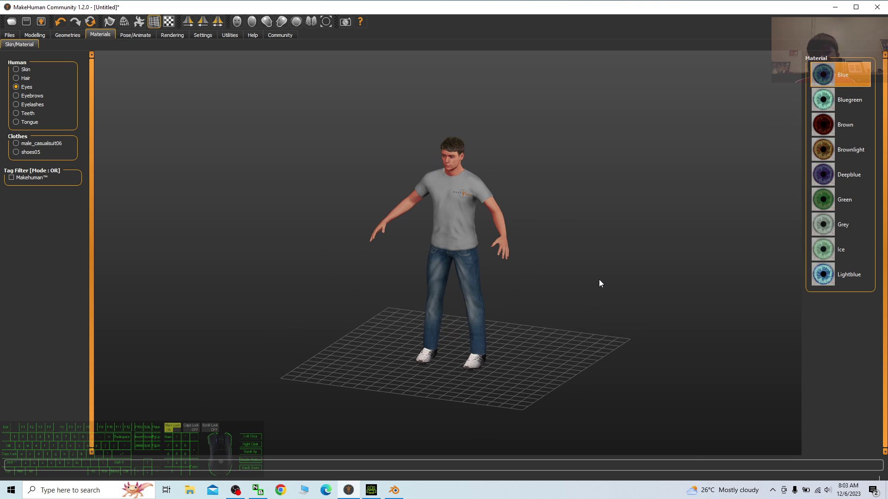
click(151, 35)
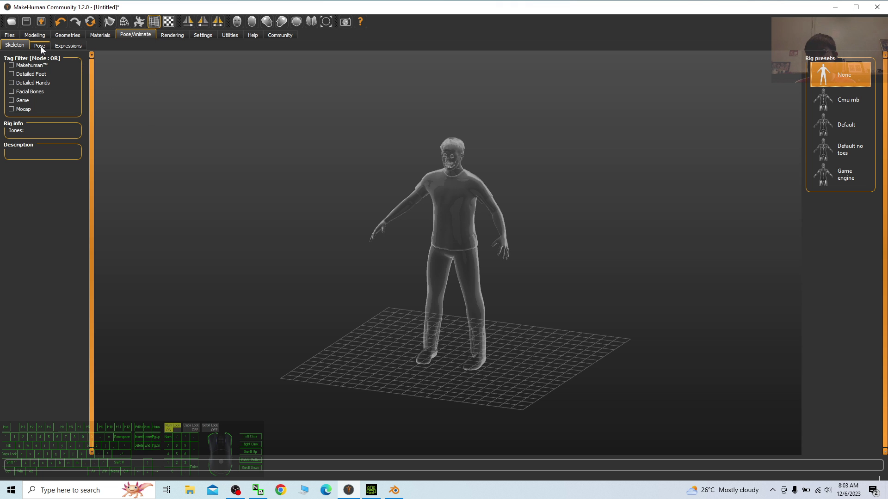
click(839, 152)
scroll(476, 293, down, 5)
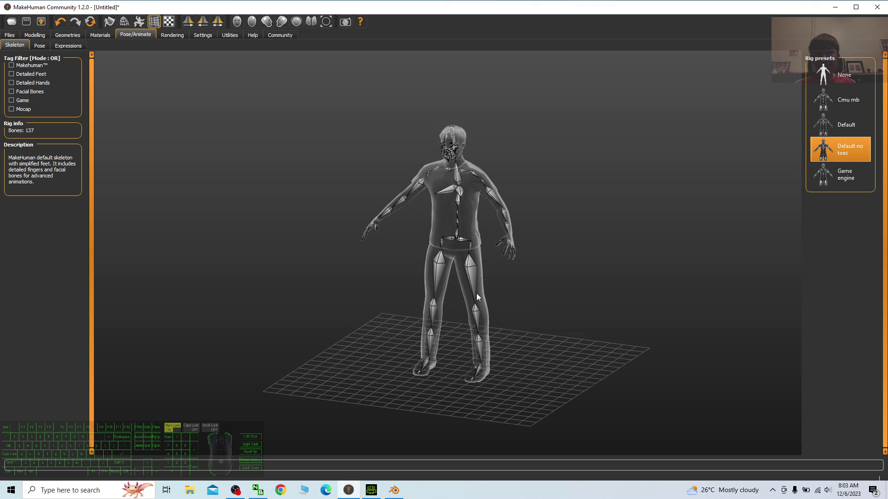
scroll(464, 124, up, 5)
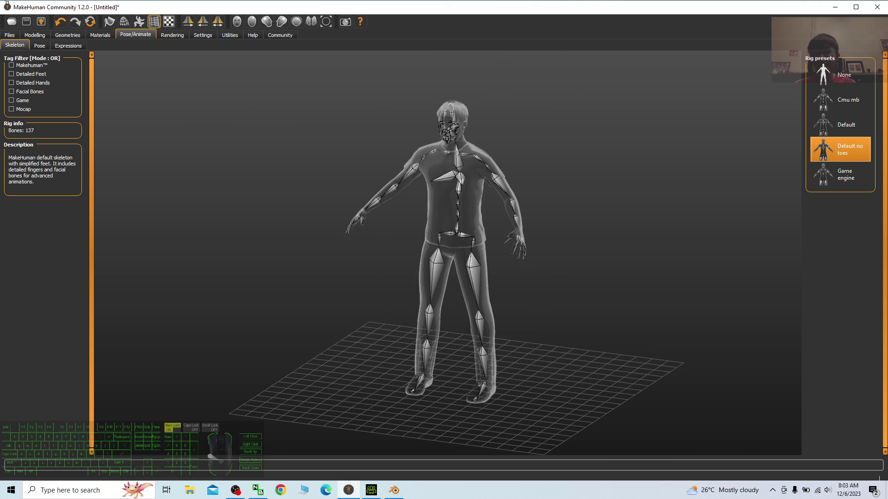
- Put the character into the Tpose pose
click(40, 45)
scroll(842, 277, down, 3)
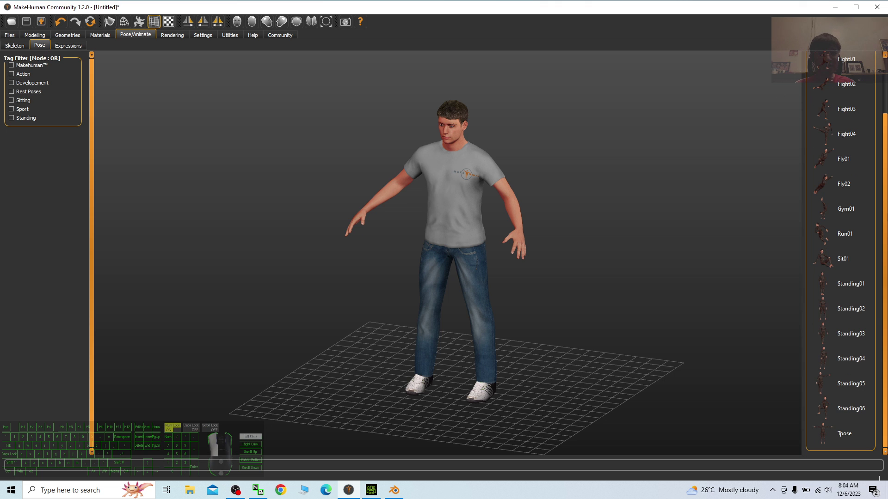
click(840, 436)
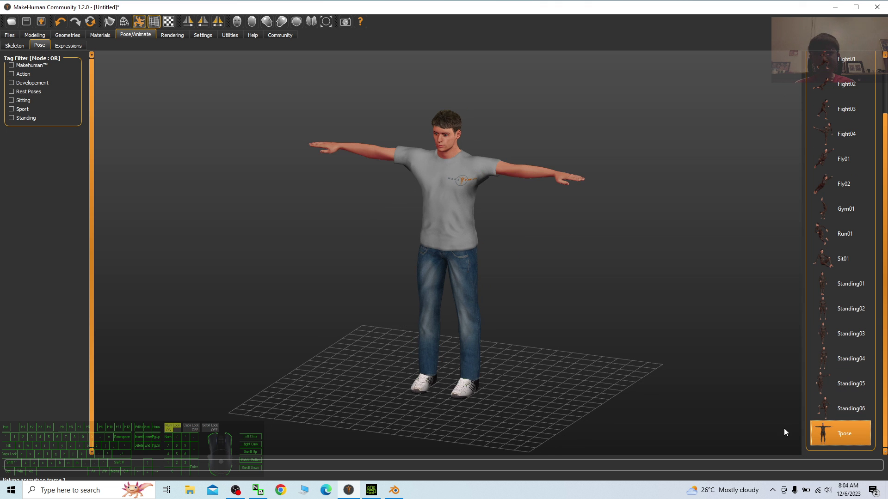
scroll(570, 249, up, 2)
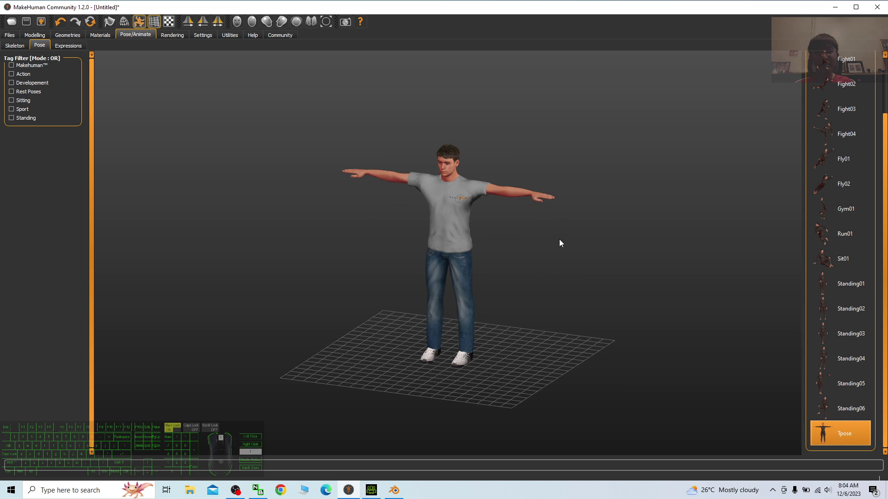
scroll(559, 239, up, 4)
scroll(531, 194, down, 2)
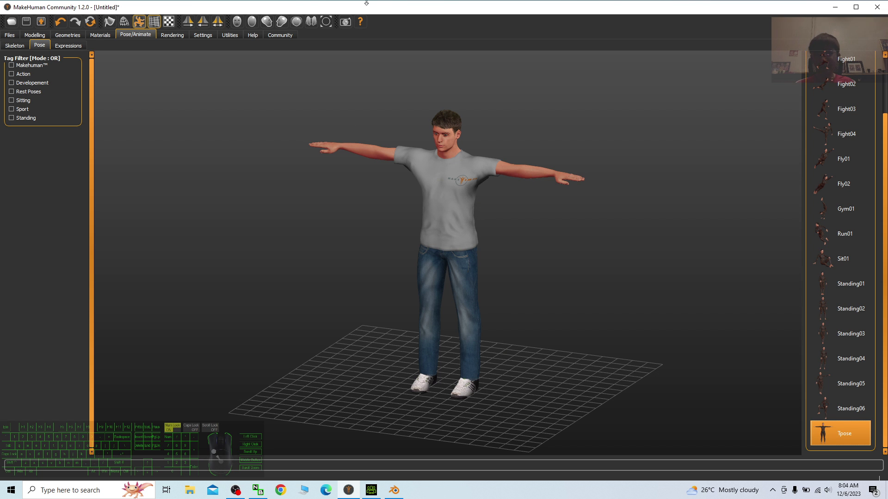
- Save the model to the Desktop as a MakeHuman model file named Male Caucasian 01
drag(340, 9, 447, 42)
click(116, 66)
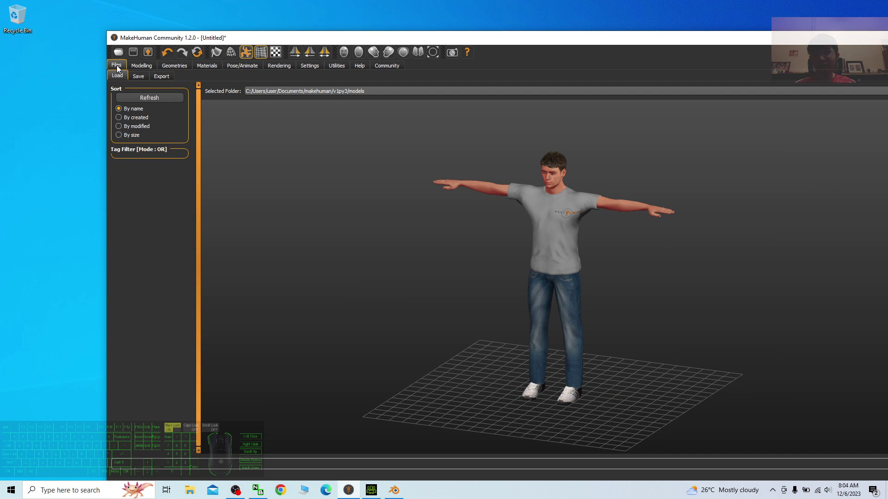
click(138, 76)
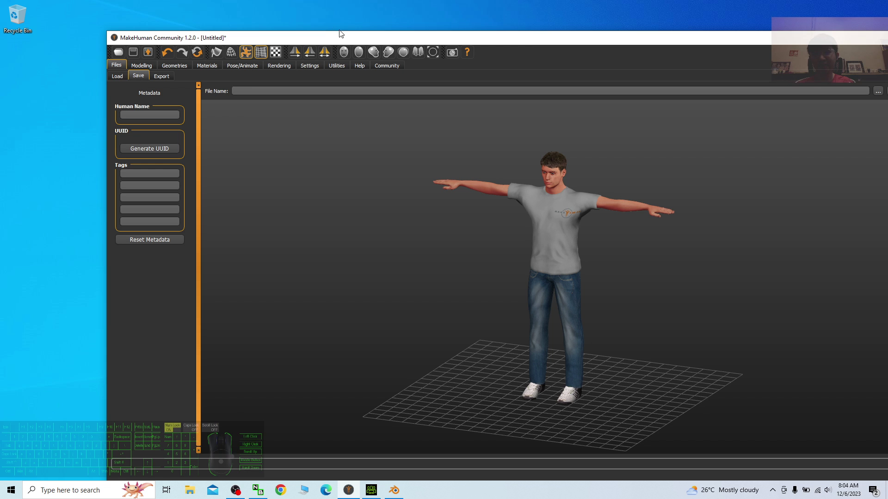
drag(347, 40, 295, 35)
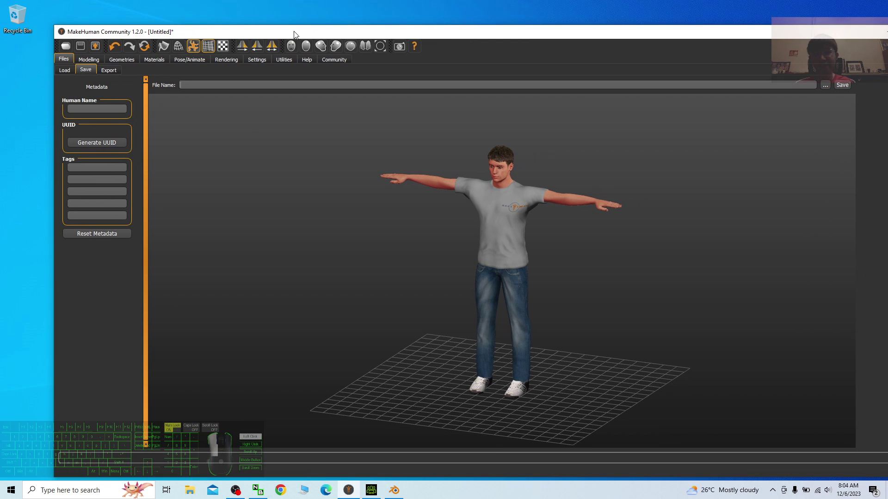
click(825, 85)
click(92, 122)
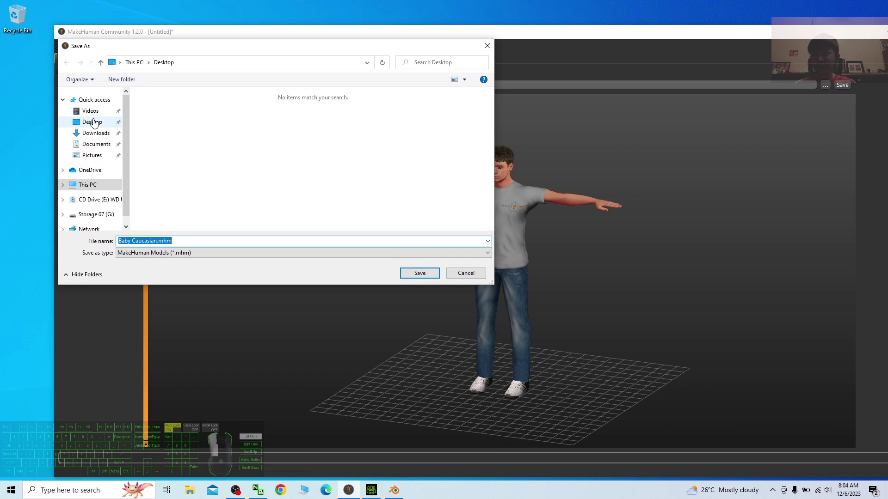
click(137, 242)
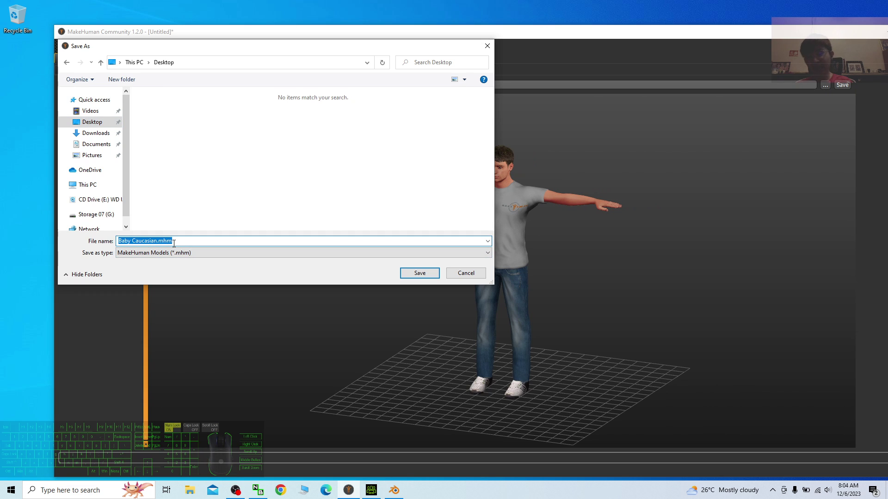
text(Male)
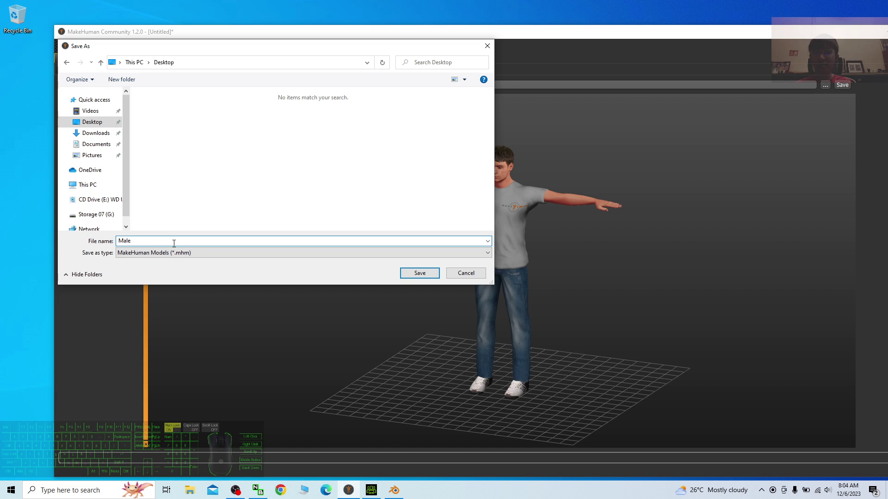
text( Cucasia)
key(BackSpace)
key(BackSpace)
key(BackSpace)
text(aucasian 01)
key(Return)
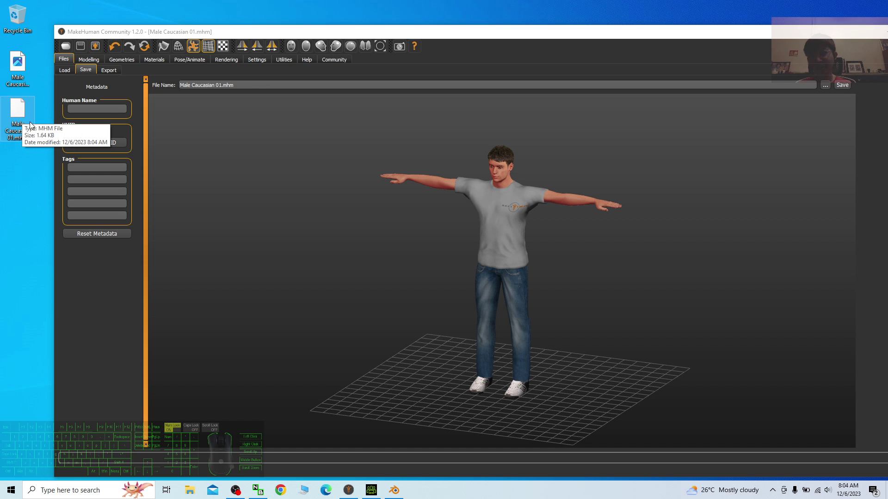
- Set up the mesh export as Filmbox (fbx) with meter as the scale unit
click(110, 70)
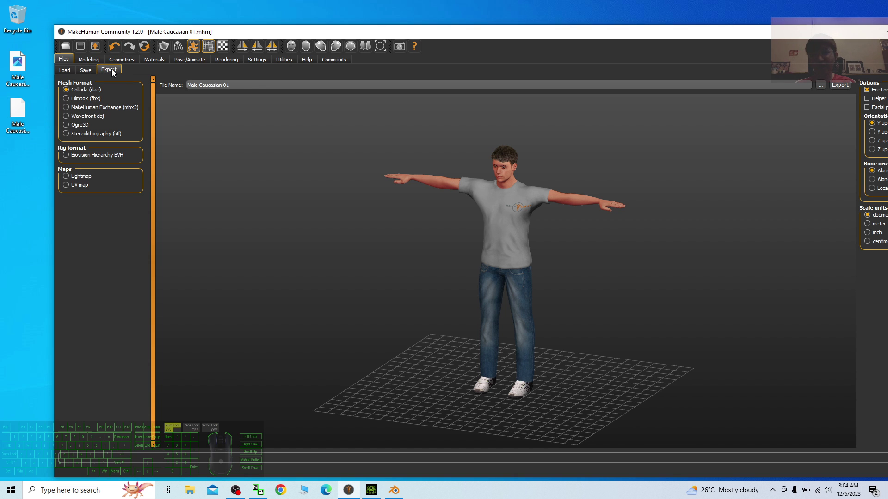
click(90, 99)
drag(728, 31, 697, 27)
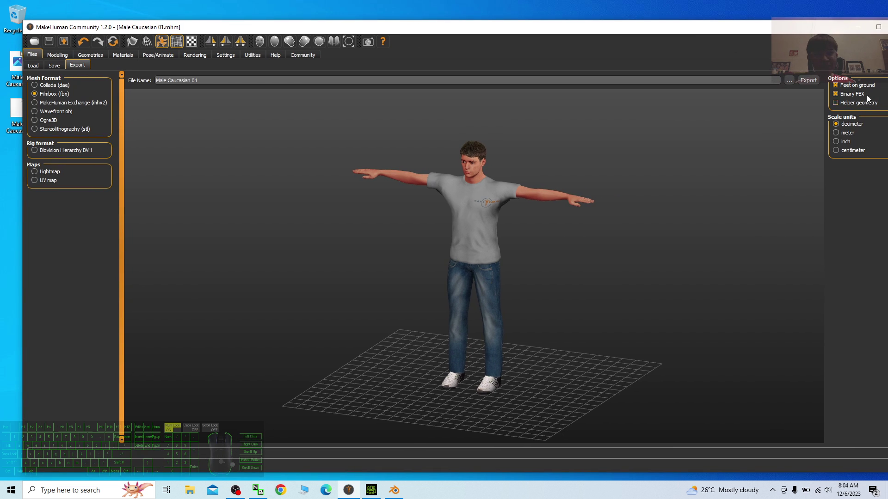
click(838, 134)
drag(485, 32, 559, 32)
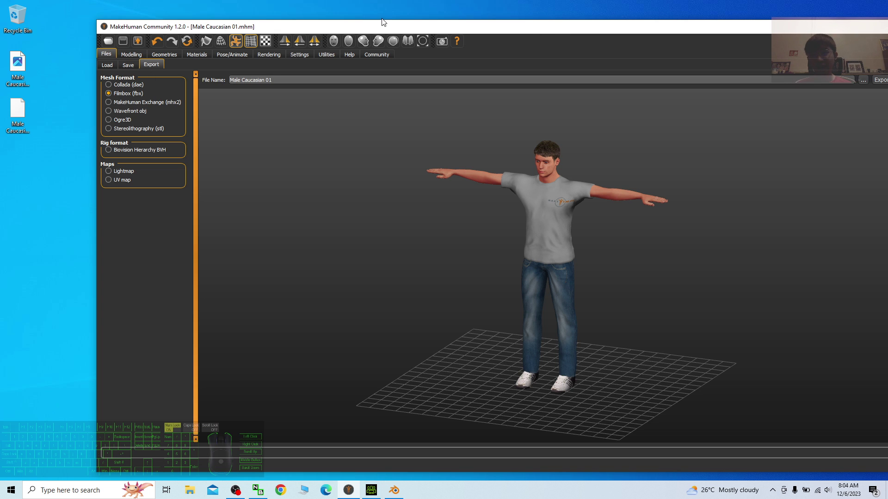
drag(384, 22, 310, 28)
- Export the character to the Desktop as an FBX file named Male Caucasian 01
click(789, 86)
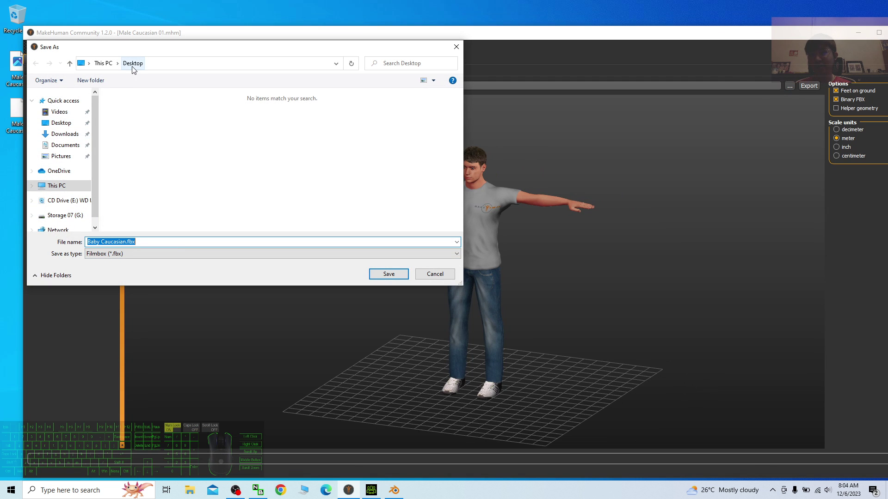
click(148, 238)
drag(149, 238, 2, 215)
text(Male)
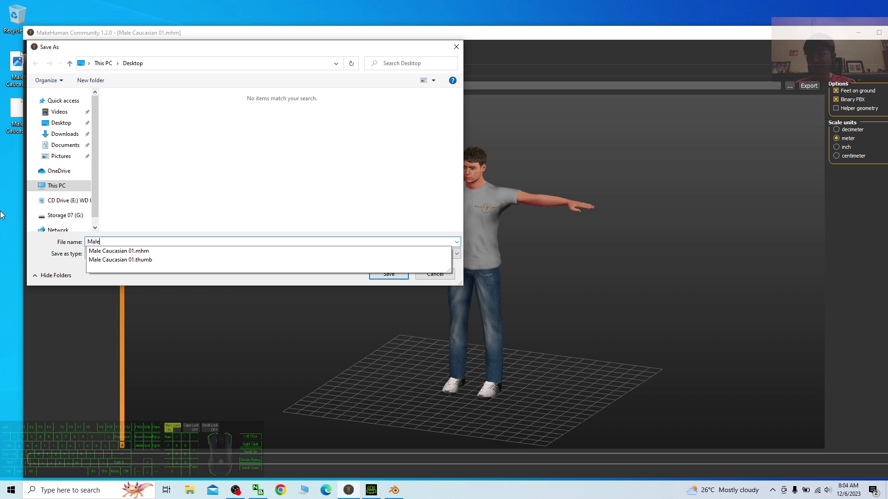
text( Caucasian 01)
click(166, 189)
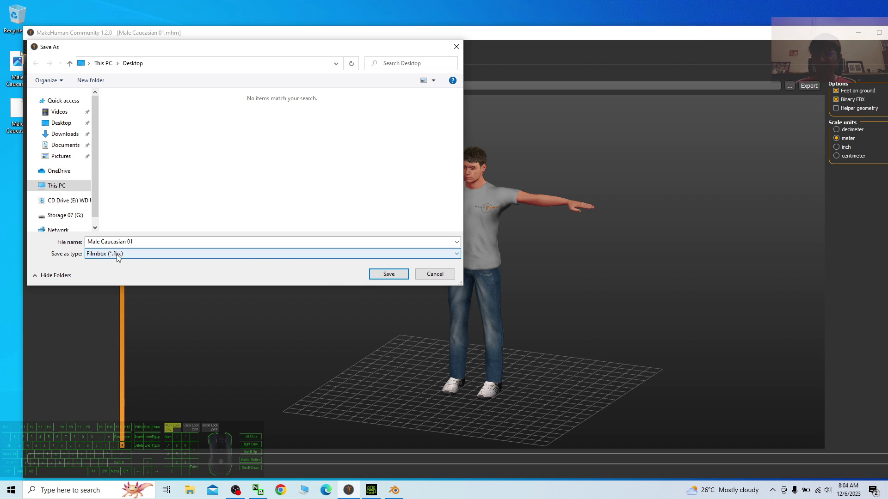
click(380, 274)
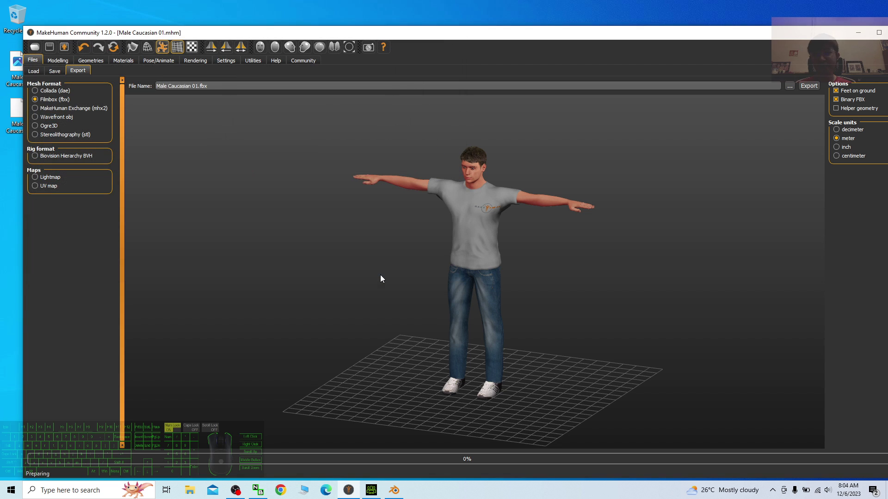
- Check the desktop for the exported FBX file and its textures folder
drag(405, 34, 426, 31)
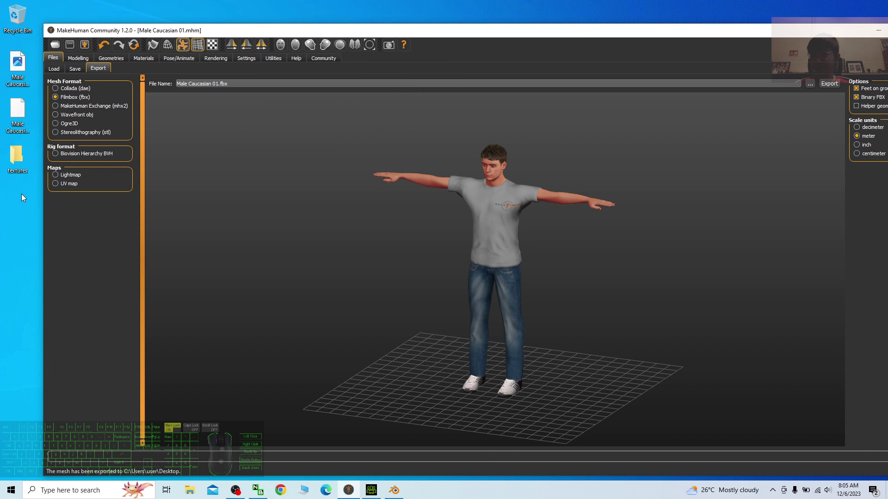
click(22, 200)
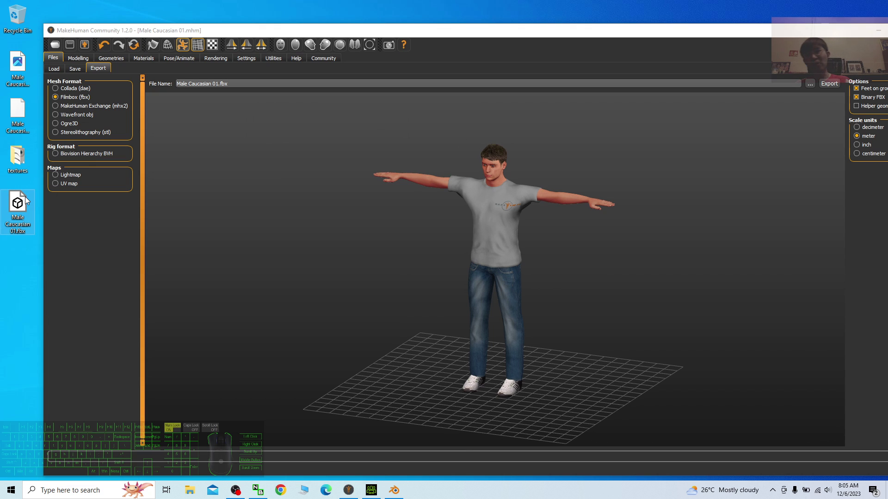
click(16, 222)
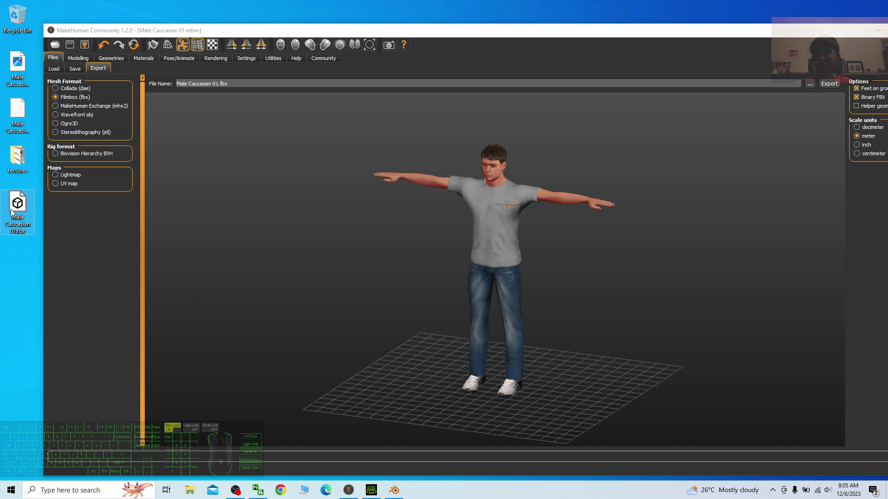
- Switch to Blender and delete all default objects from the new scene
double_click(645, 34)
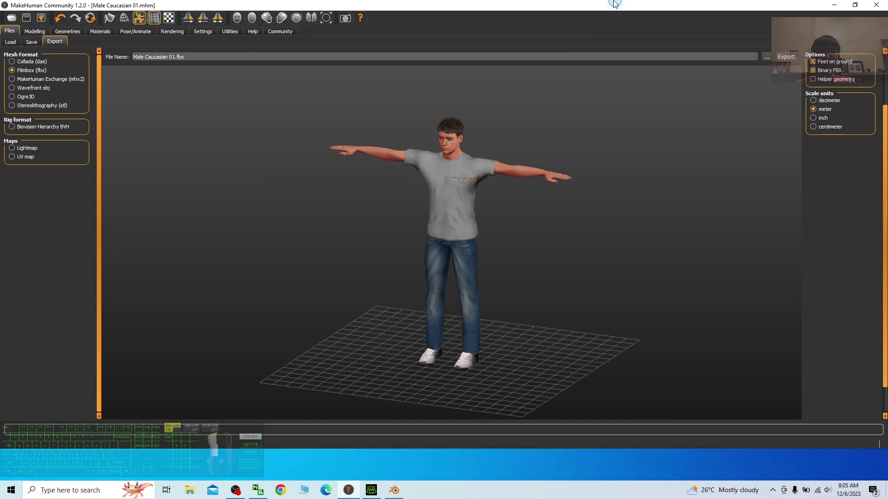
click(828, 4)
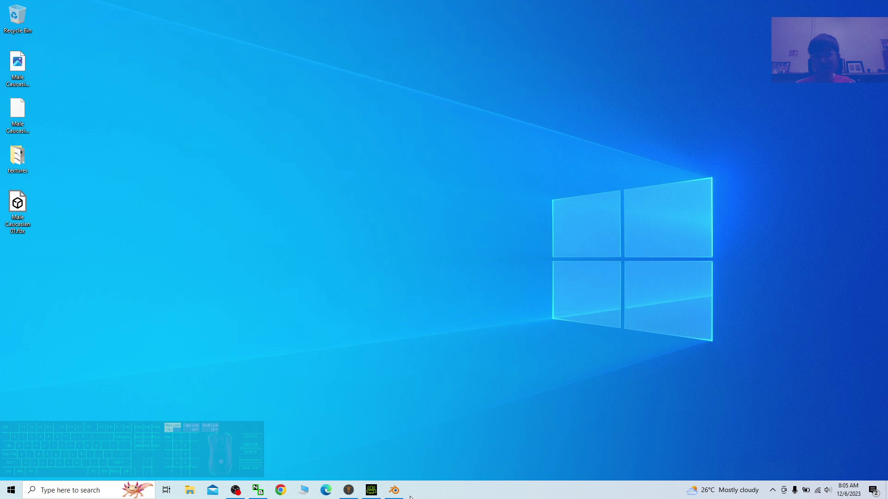
click(394, 491)
click(619, 243)
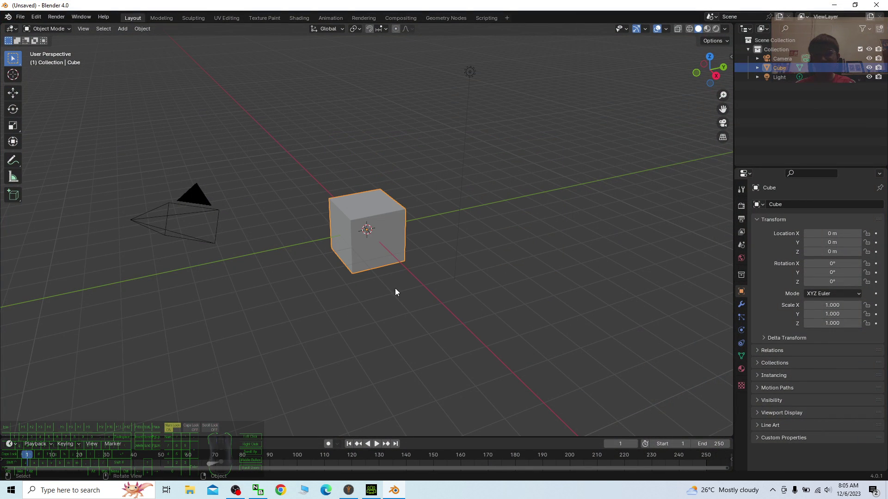
key(a)
key(Delete)
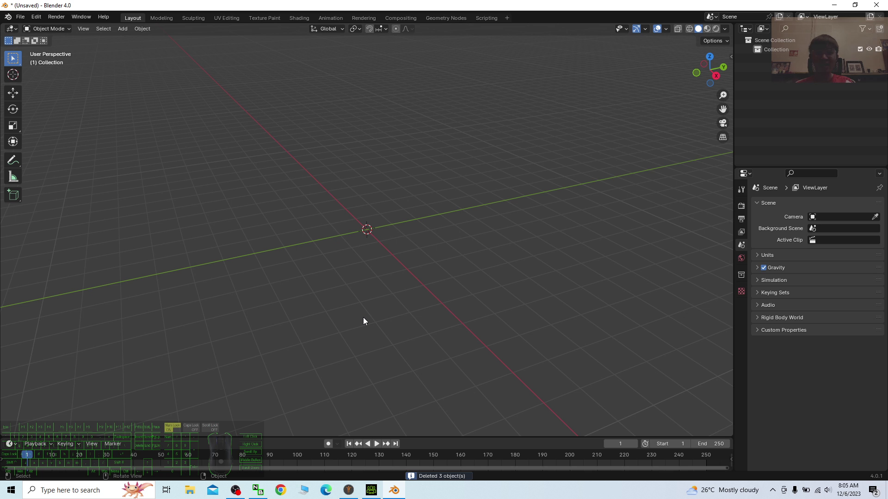
- Import Male Caucasian 01.fbx from the Desktop folder into the empty scene with the default FBX settings
double_click(178, 9)
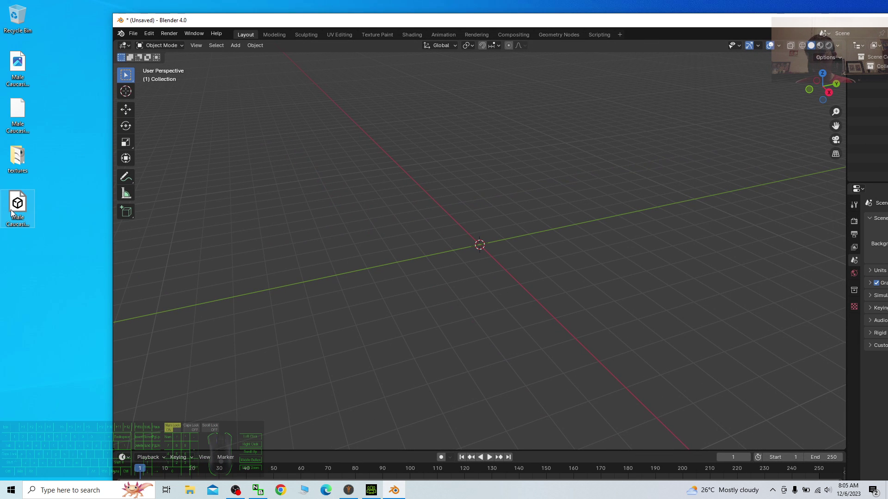
click(134, 34)
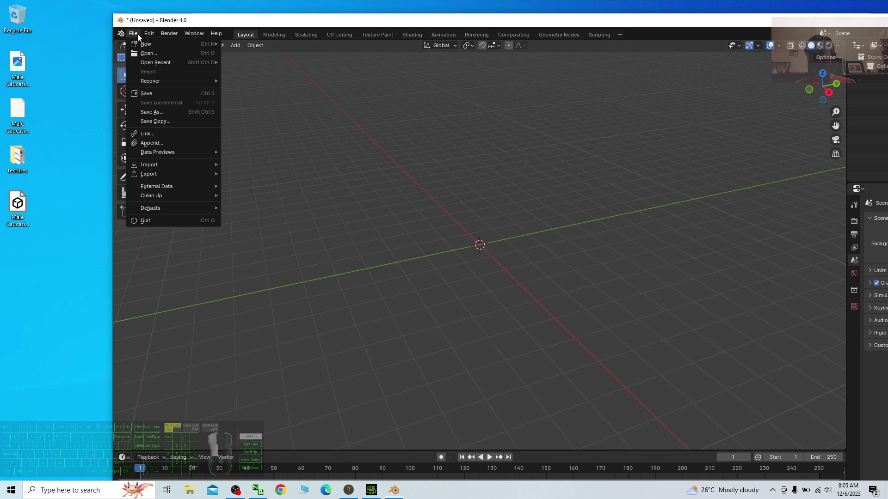
mouse_move(170, 164)
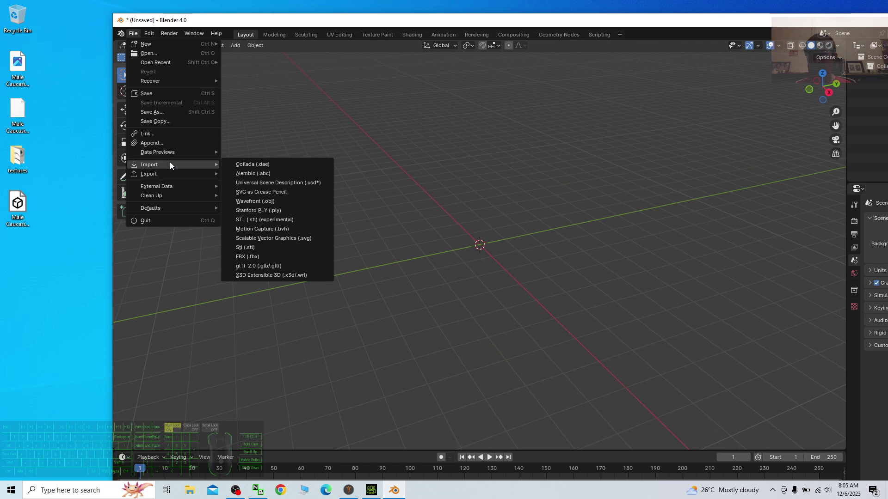
click(251, 257)
click(324, 165)
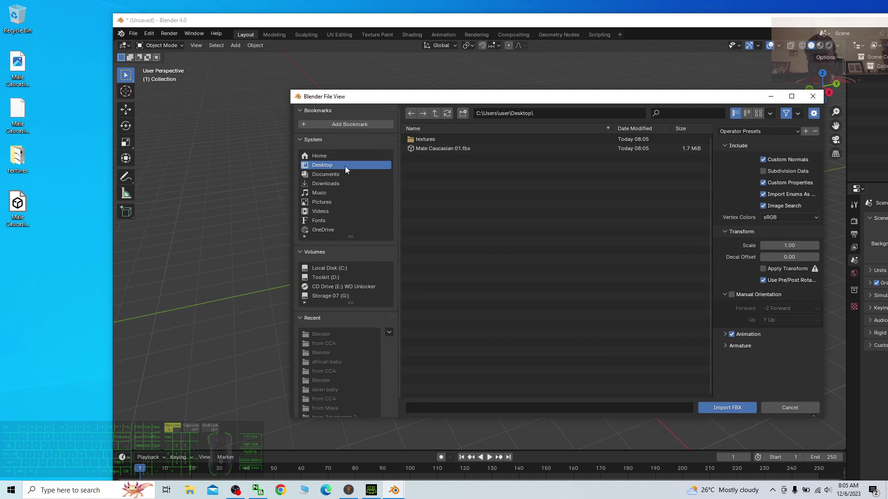
double_click(428, 149)
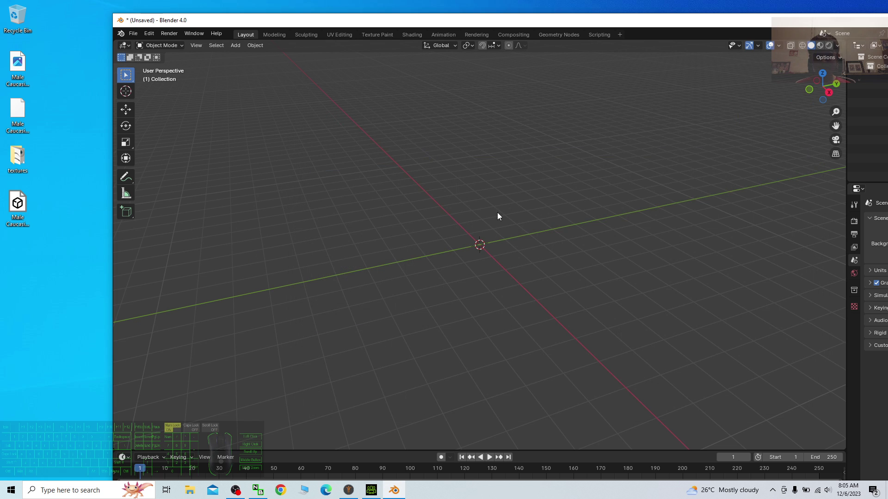
- Maximize the Blender window and inspect the imported character and its armature up close
click(622, 26)
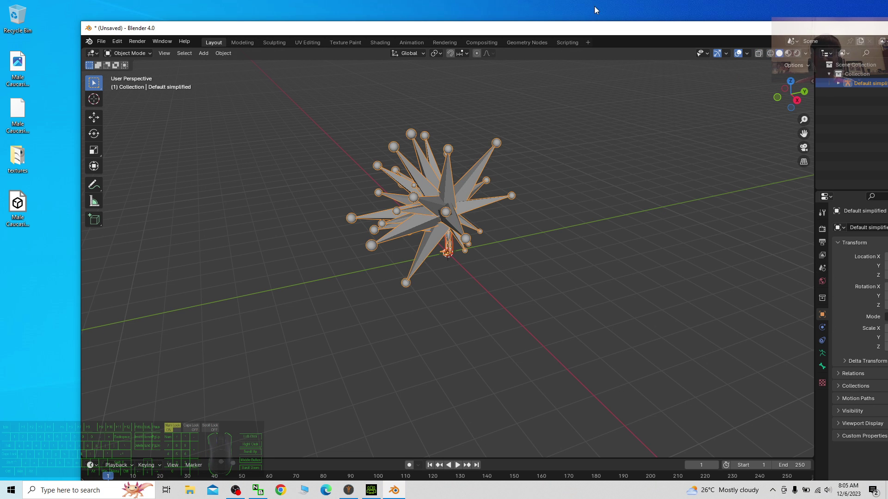
double_click(585, 32)
scroll(383, 144, up, 6)
scroll(382, 139, down, 3)
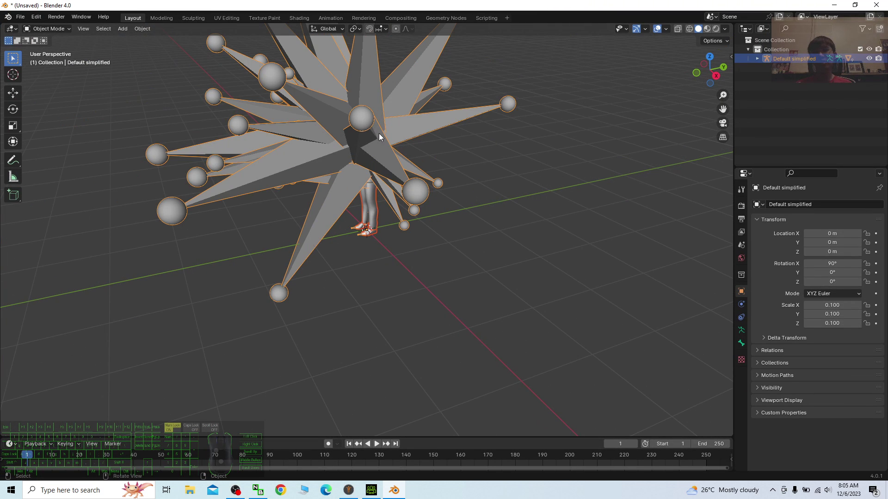
middle_drag(368, 125, 373, 121)
shift+middle_drag(547, 135, 474, 261)
click(473, 341)
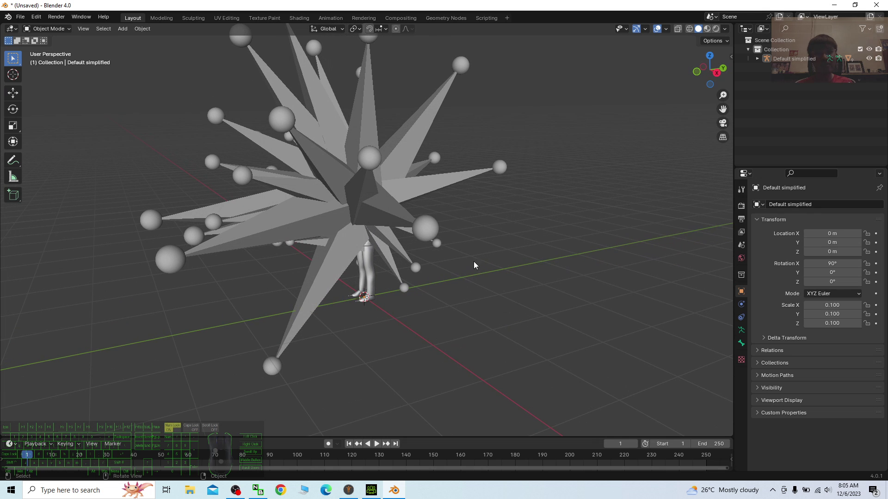
click(393, 217)
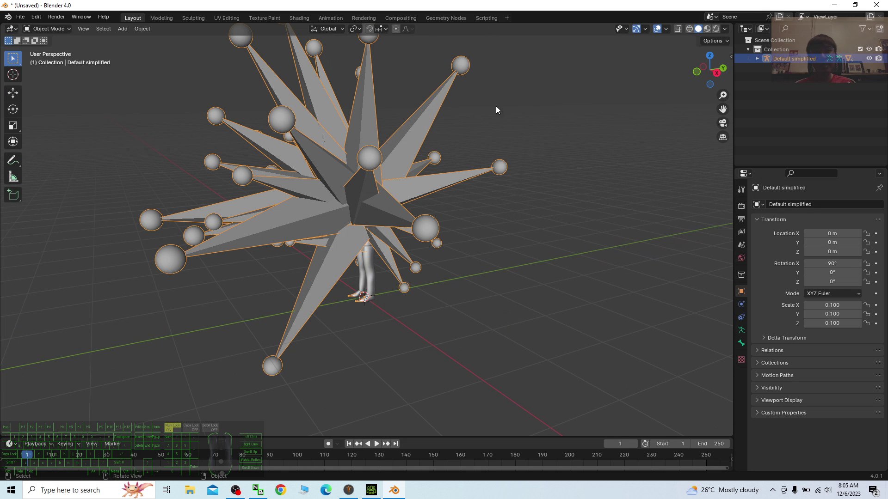
click(468, 219)
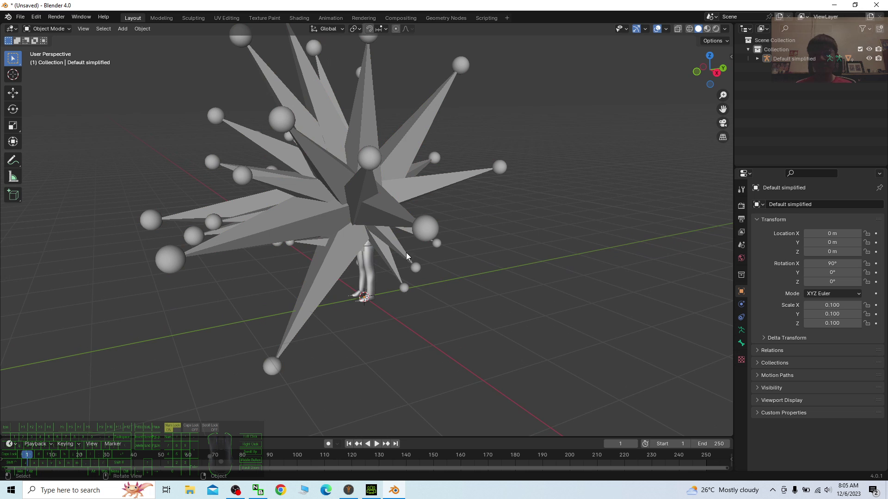
scroll(507, 297, down, 3)
scroll(507, 298, up, 3)
- Delete all the imported objects from the scene and minimize Blender
key(a)
key(Delete)
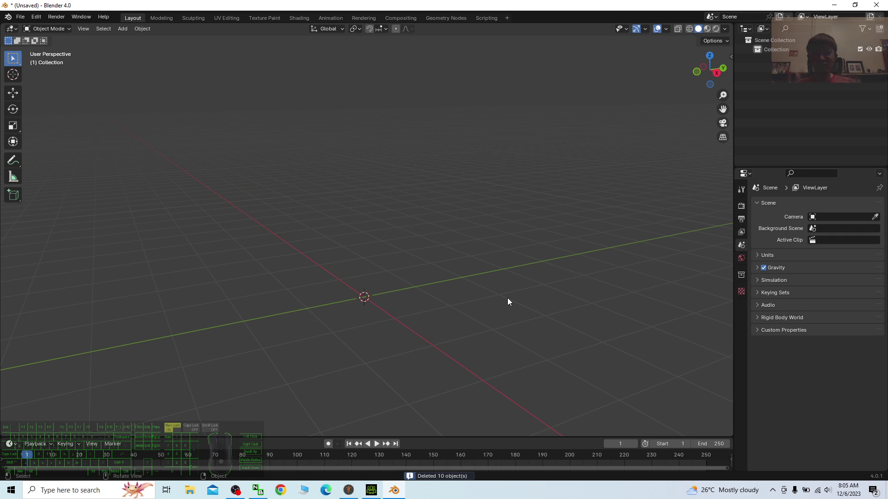
click(834, 5)
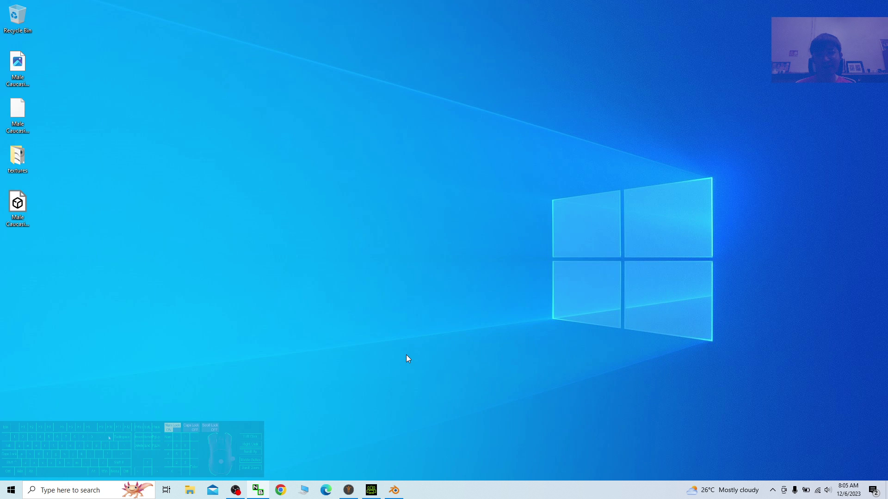
- Bring up Character Creator 4, search Windows for Maya and launch Maya 2022, clearing the desktop while it loads
click(372, 491)
key(super+Down)
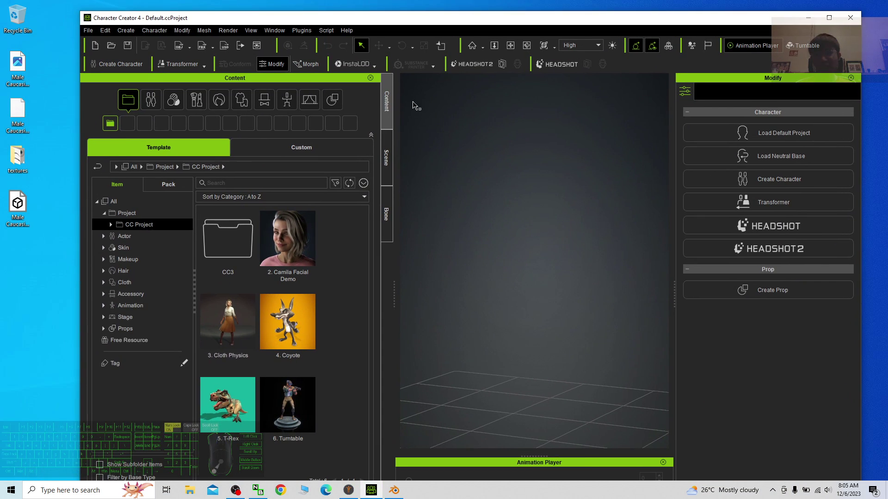
click(81, 491)
text(maya)
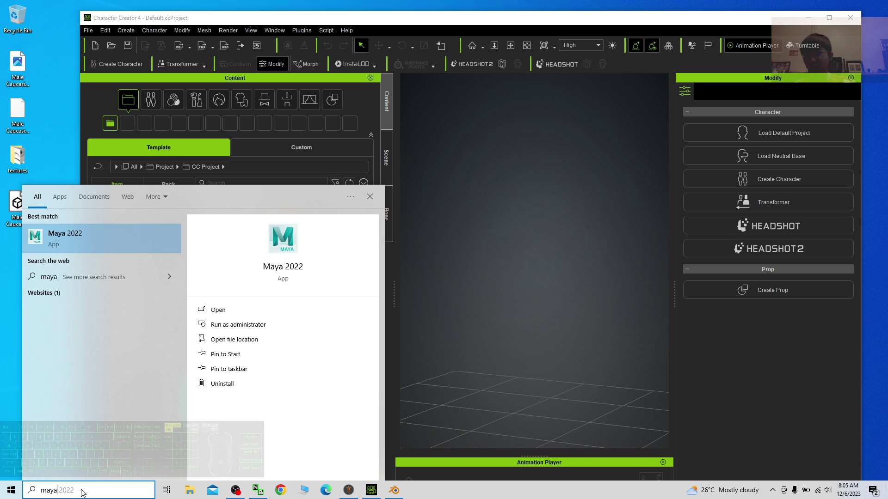
key(Escape)
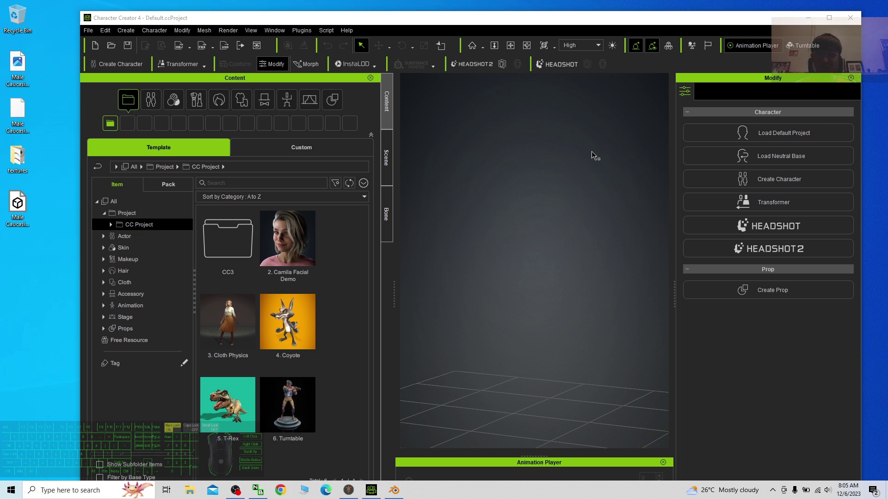
click(808, 17)
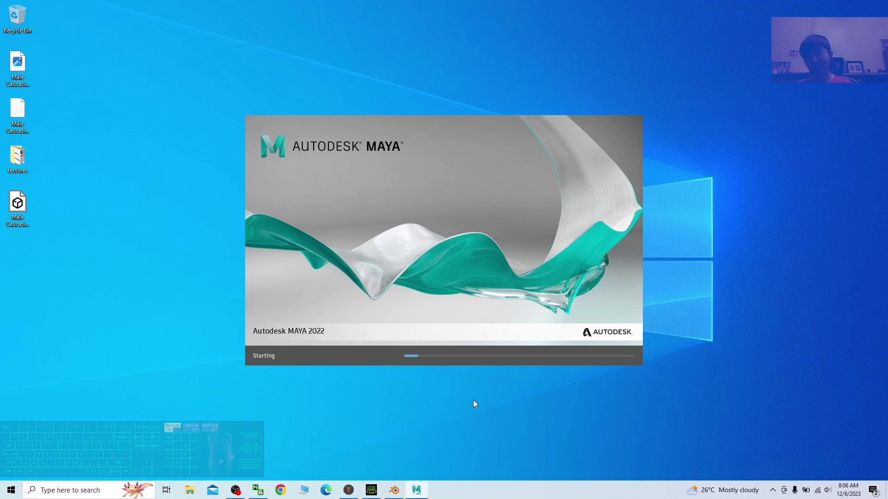
- Switch to Character Creator 4 and import Male Caucasian 01.fbx from the desktop as a prop
click(371, 490)
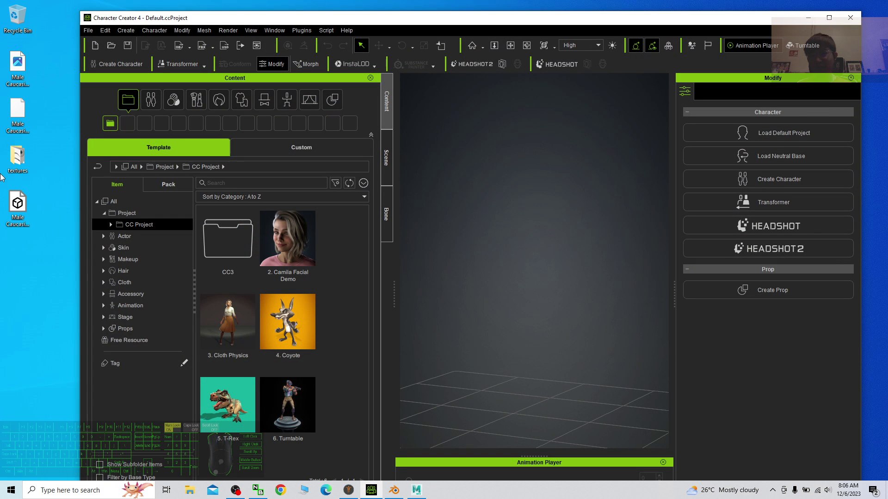
drag(17, 206, 480, 314)
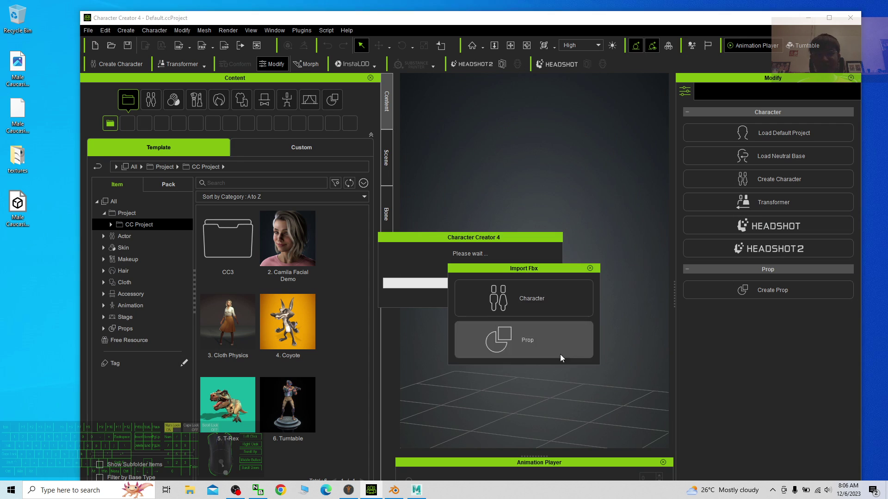
click(528, 340)
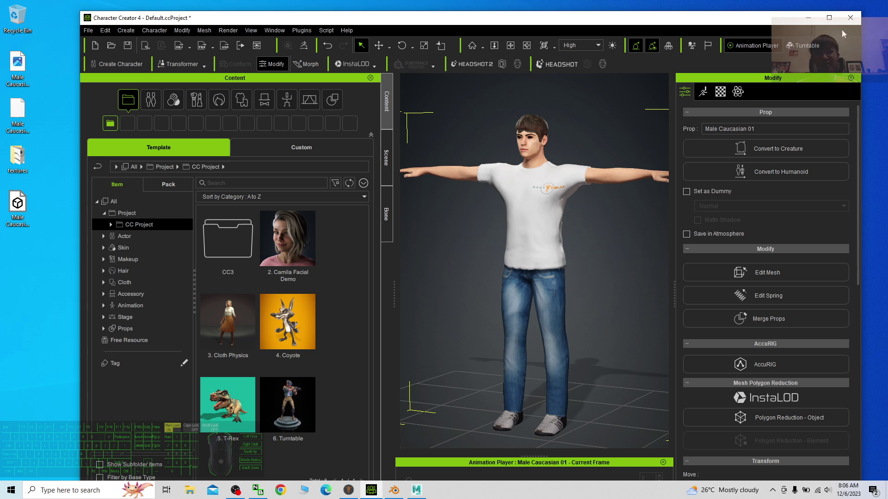
click(829, 17)
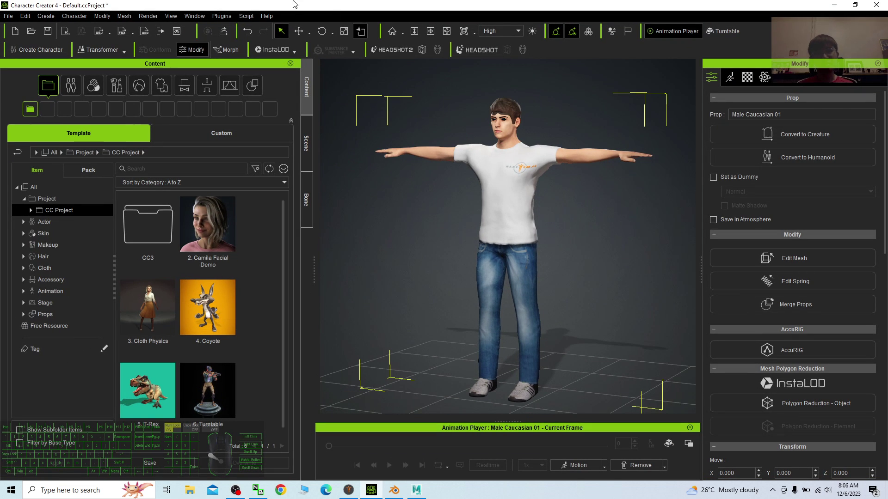
- Create a desktop folder named "from CC4" and place it below the Male Caucasian 01.fbx file
drag(293, 4, 376, 27)
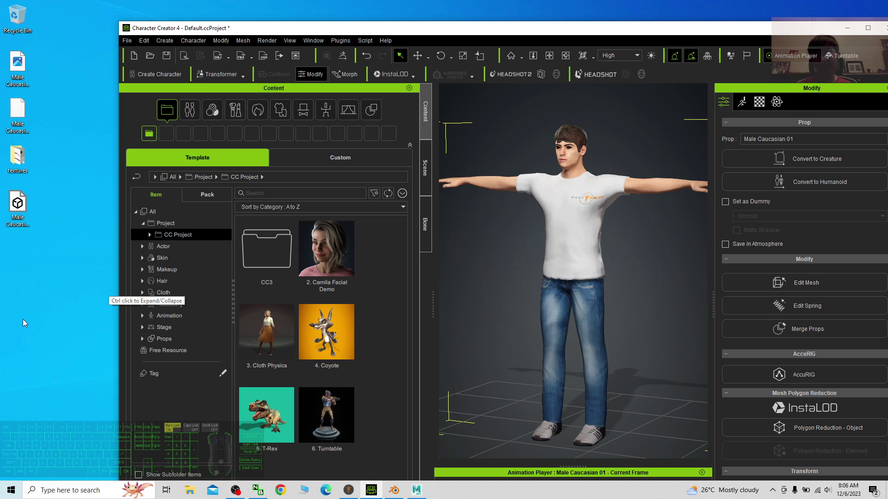
right_click(58, 306)
mouse_move(95, 395)
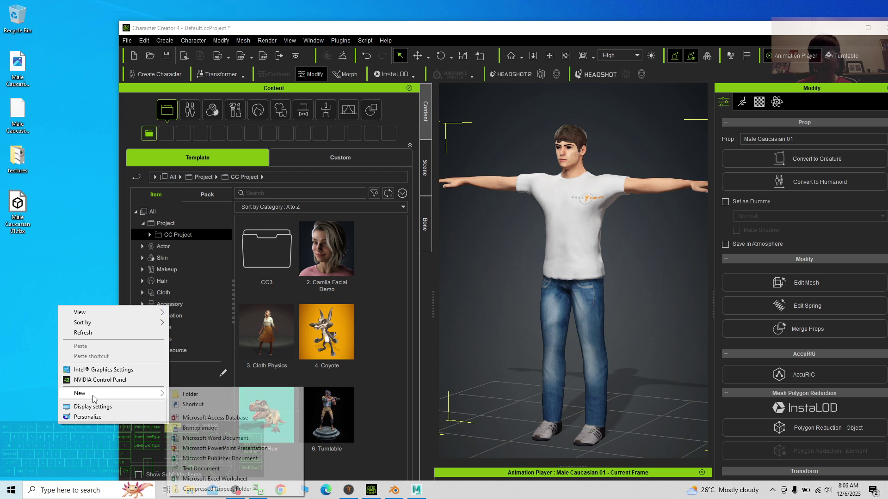
click(221, 396)
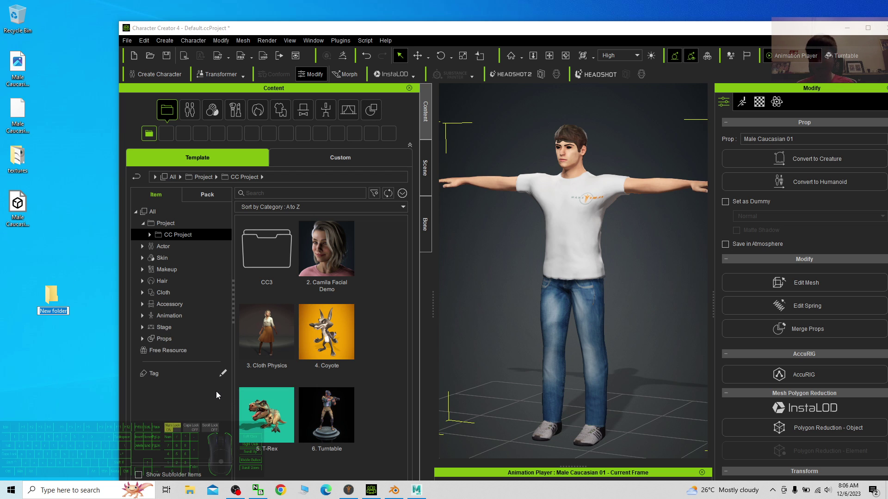
text(from CC4)
key(Return)
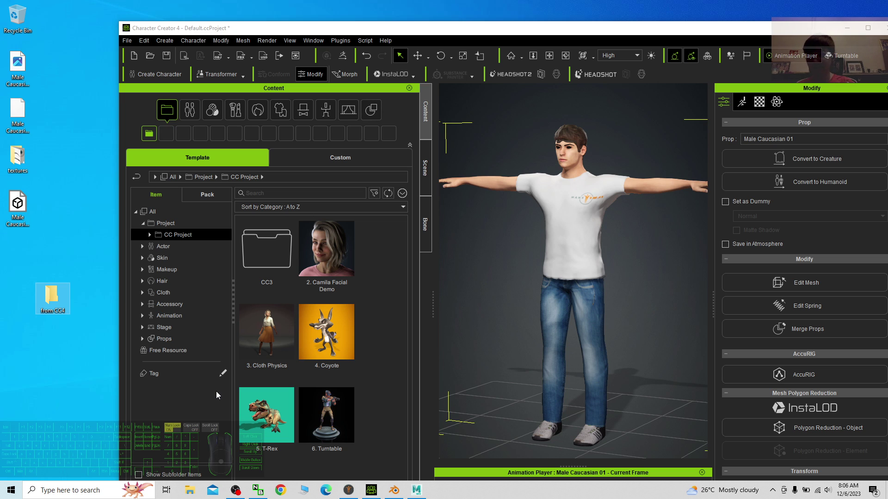
drag(45, 294, 19, 252)
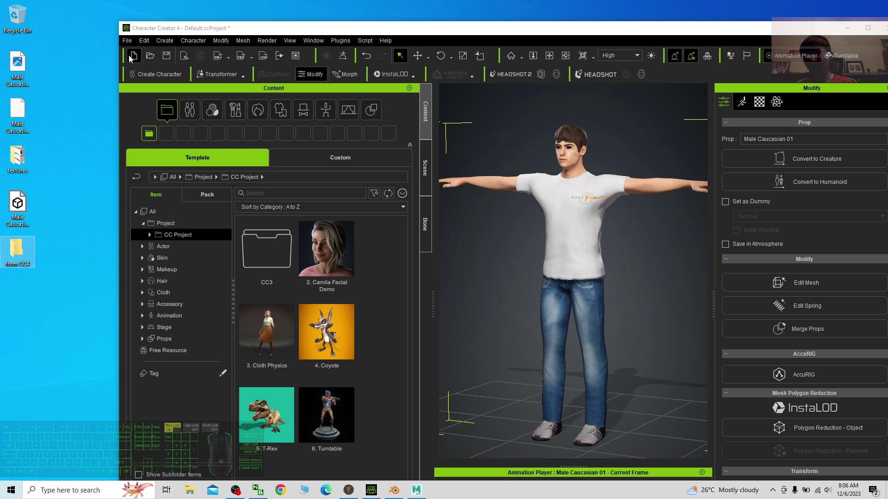
- Set up an FBX export of the selected prop with the Blender target preset and the Mesh option
click(126, 40)
mouse_move(160, 128)
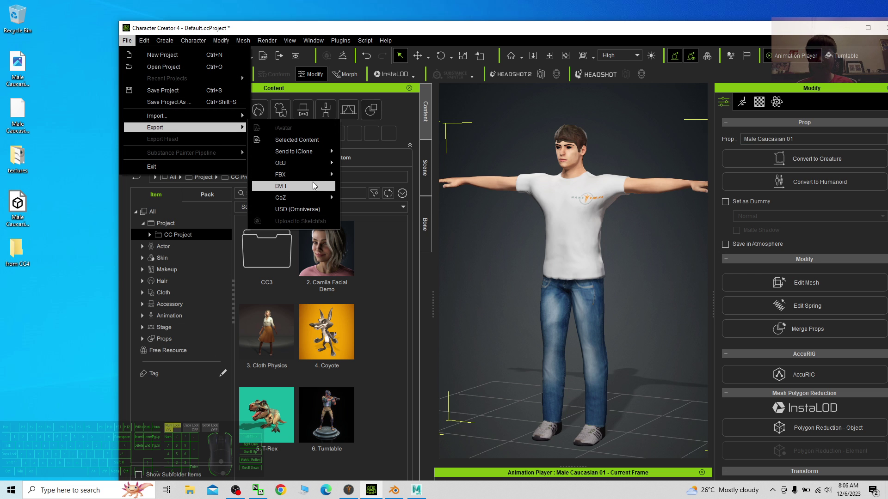
mouse_move(307, 178)
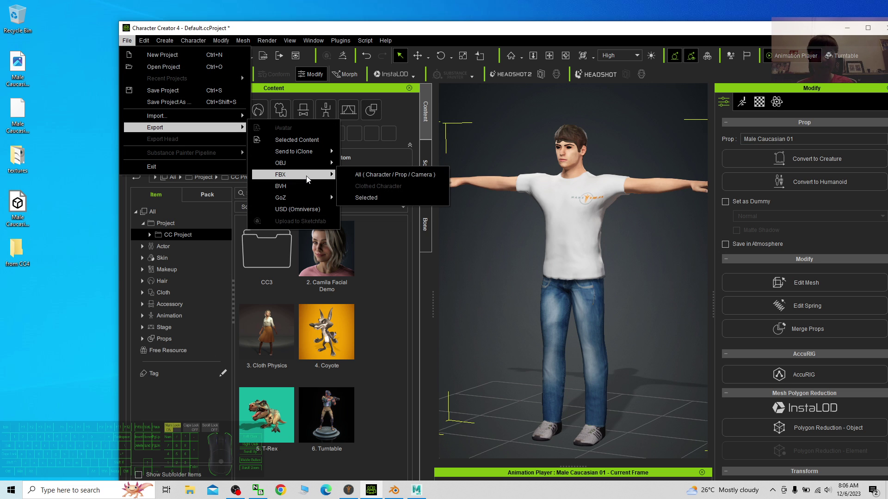
click(376, 199)
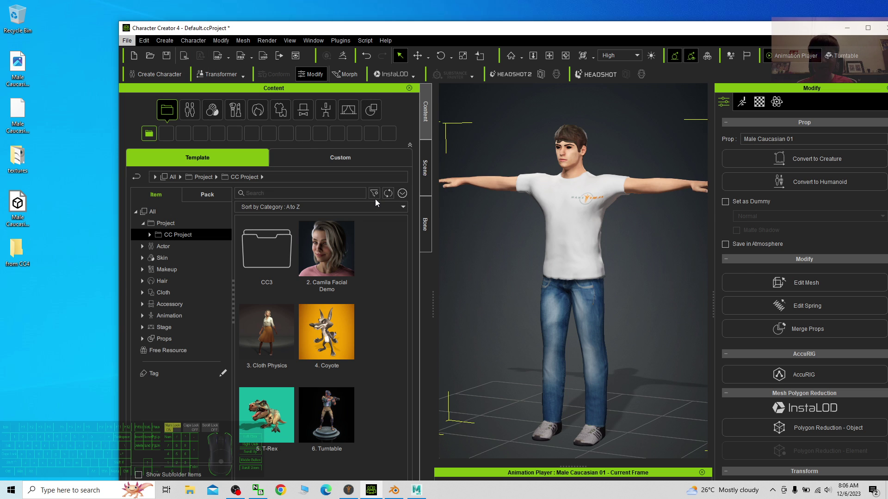
click(326, 55)
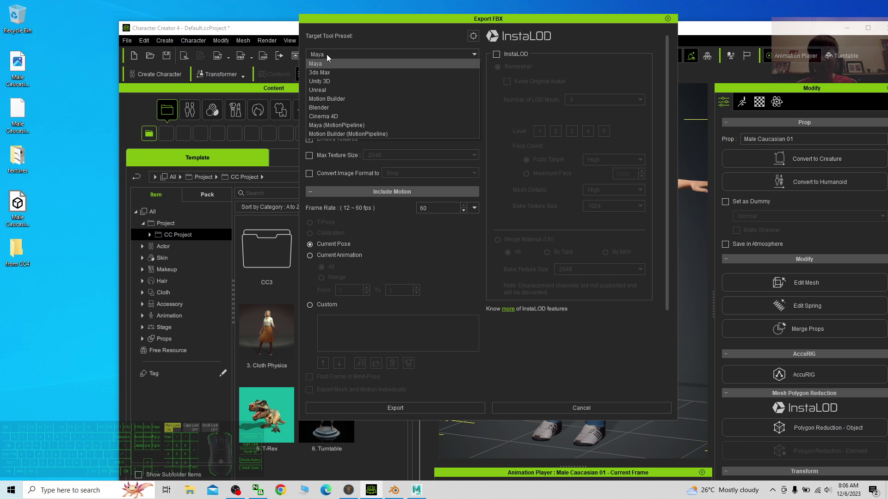
click(325, 107)
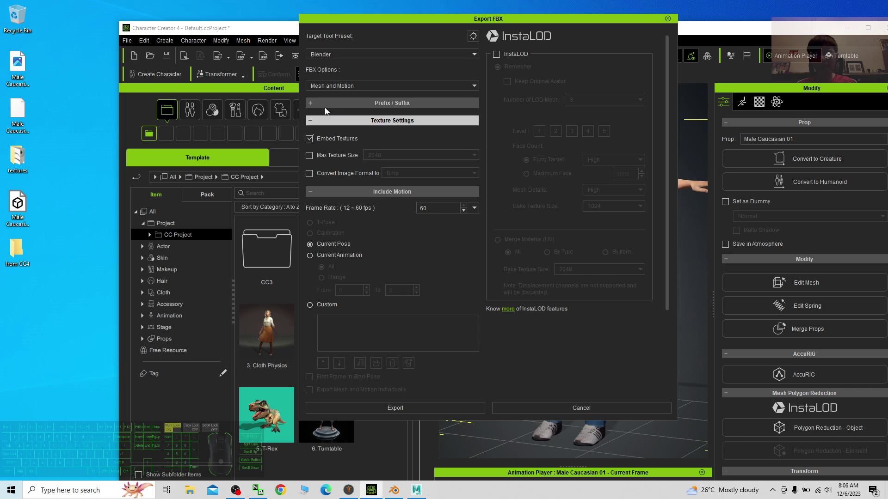
click(344, 86)
click(326, 92)
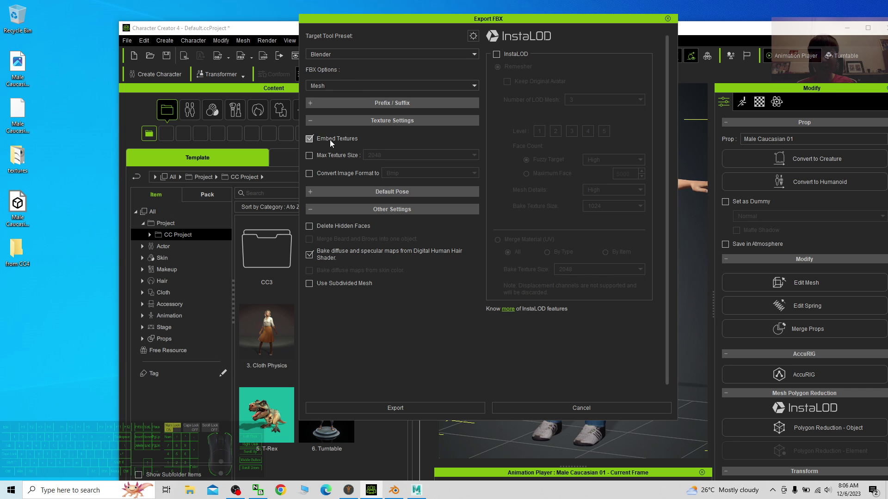
- Export the prop as Male Caucasian 01 in FBX format into the "from CC4" folder on the Desktop
click(395, 407)
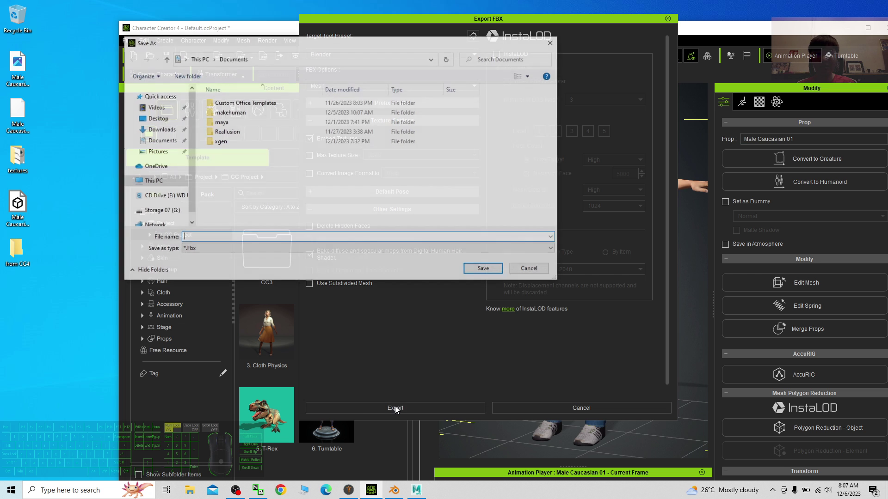
click(157, 118)
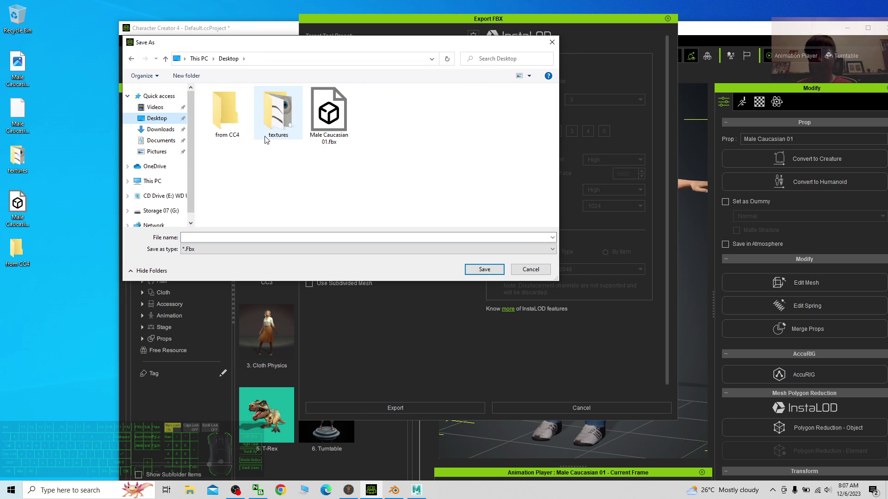
double_click(243, 122)
click(210, 237)
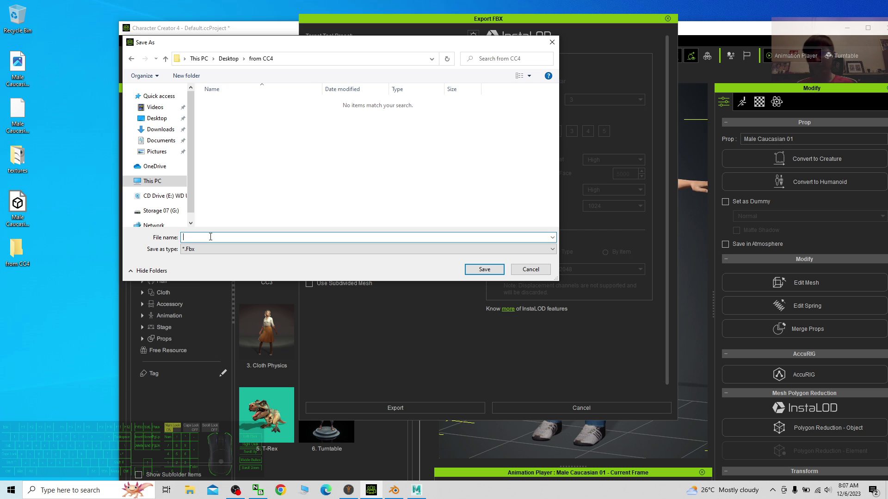
text(Male)
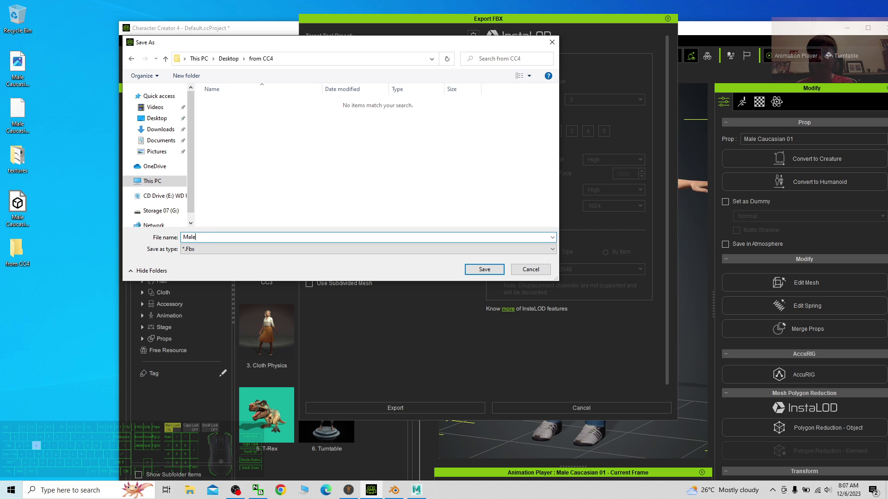
text( Caucasian 0)
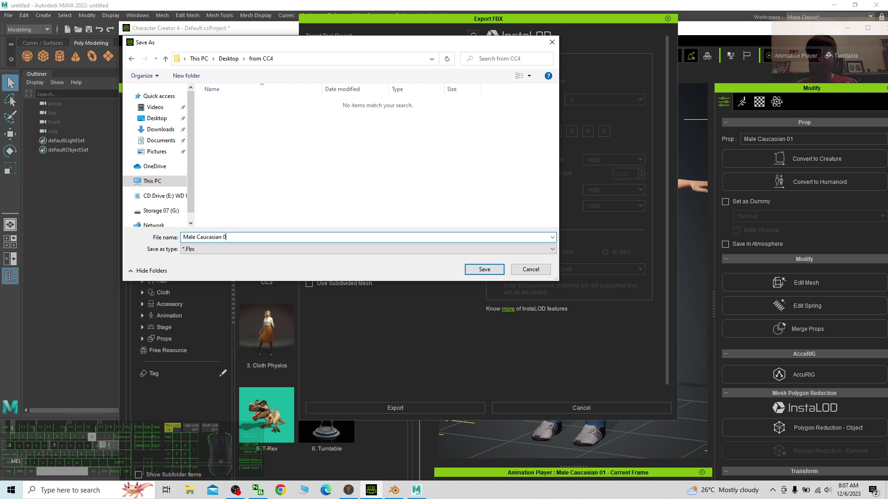
key(Return)
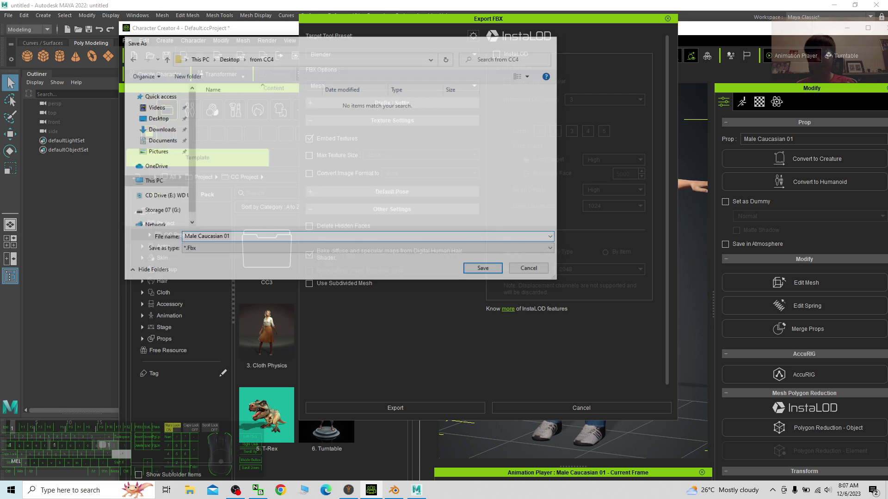
- Check the exported files in the "from CC4" desktop folder and switch to Blender
click(847, 27)
click(834, 5)
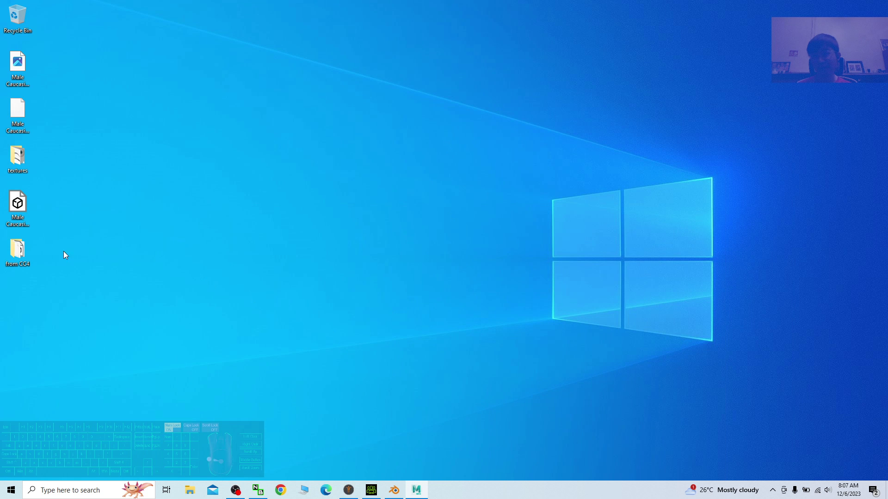
double_click(18, 251)
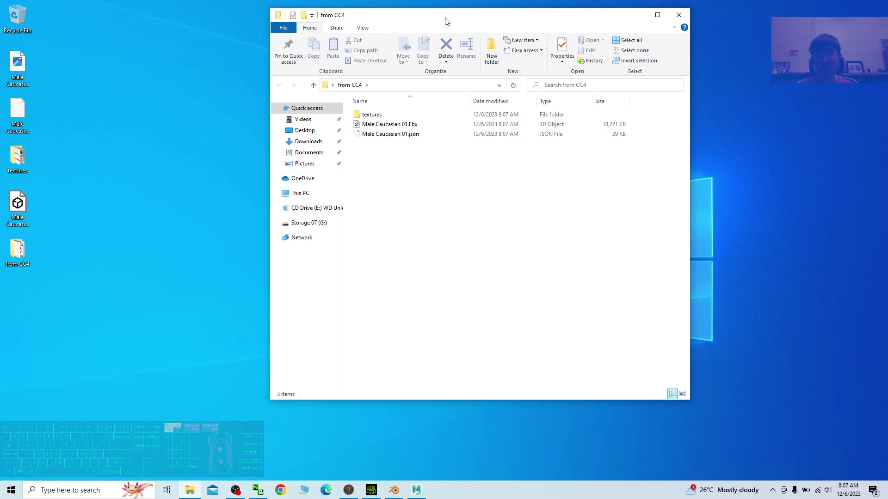
drag(446, 22, 327, 23)
click(394, 490)
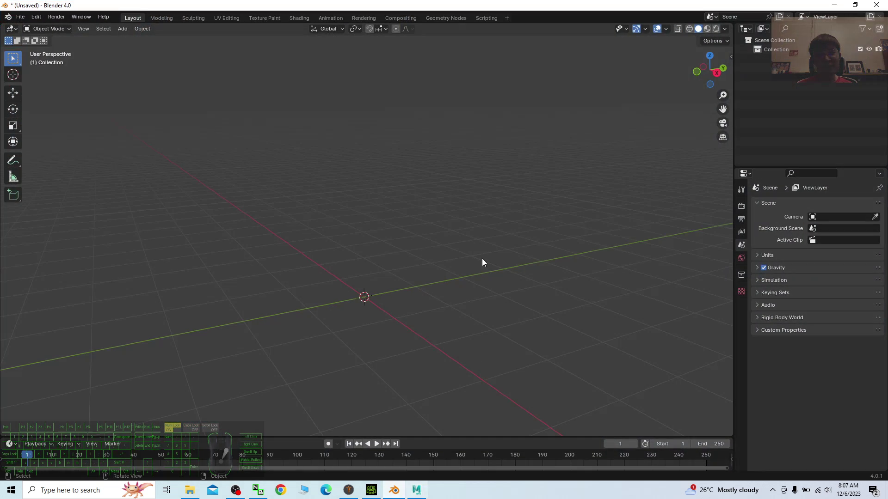
- Shrink the Blender window and place the "from CC4" folder window beside it with Male Caucasian 01.Fbx selected
double_click(336, 5)
click(311, 27)
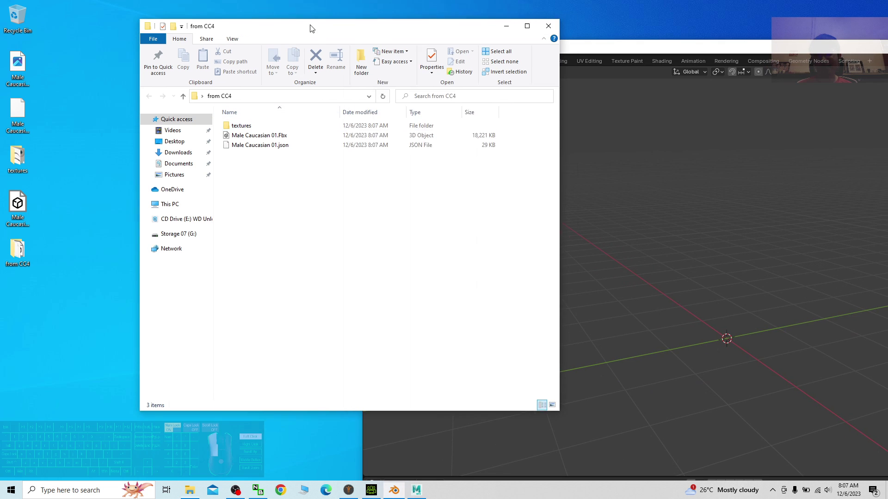
drag(311, 27, 260, 39)
click(207, 146)
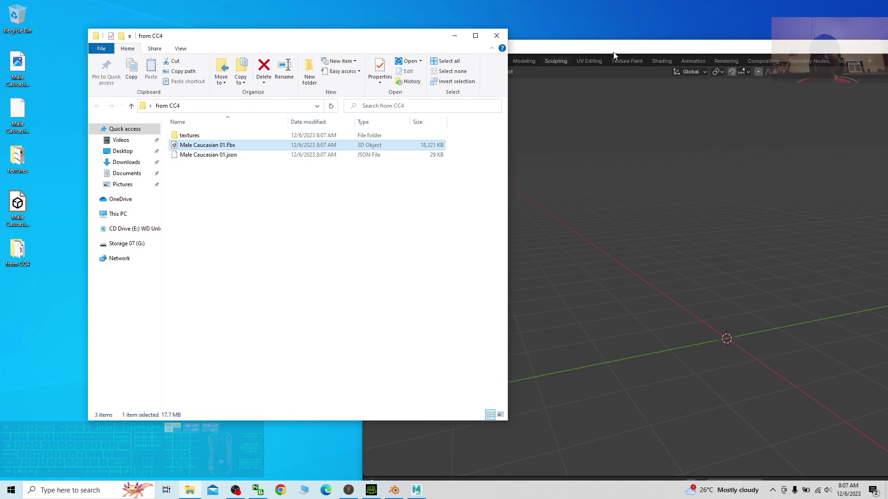
- Import Male Caucasian 01.Fbx from the "from CC4" desktop folder with the default FBX options and maximize the Blender window
click(384, 74)
click(383, 60)
mouse_move(414, 192)
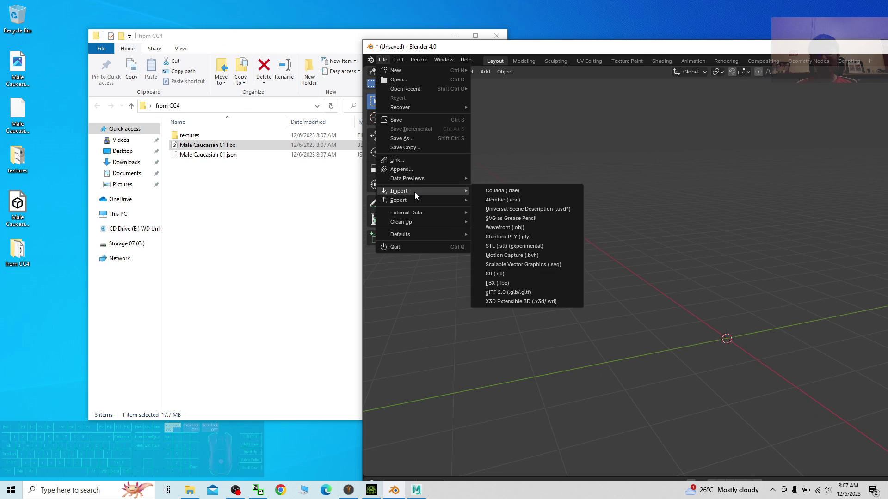
click(521, 284)
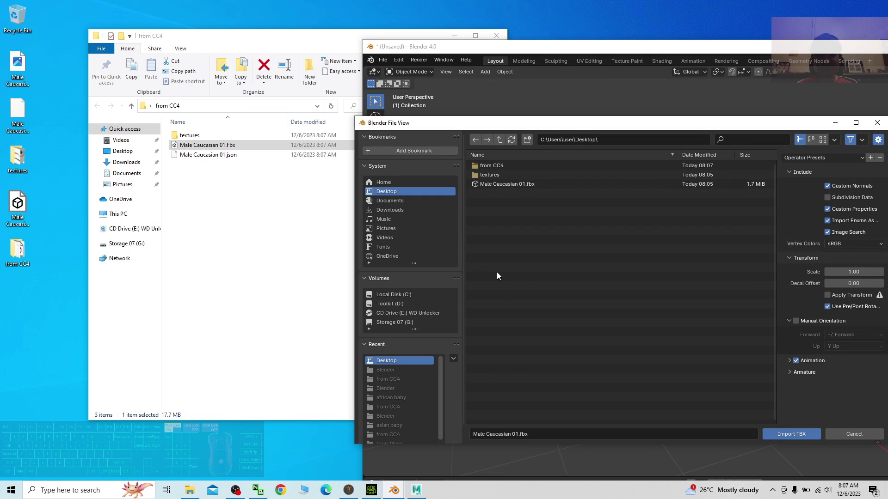
double_click(494, 165)
double_click(504, 175)
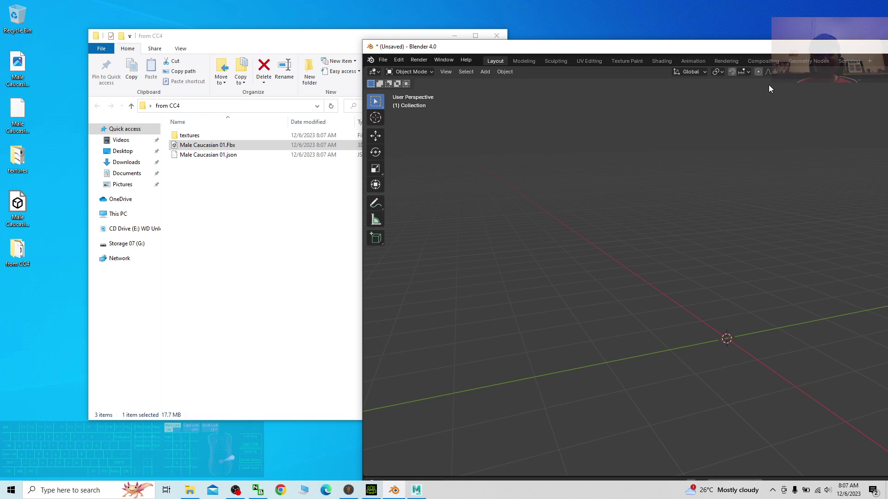
double_click(776, 48)
- Show the imported character with its textures in Material Preview shading and clear the selection
scroll(481, 228, up, 5)
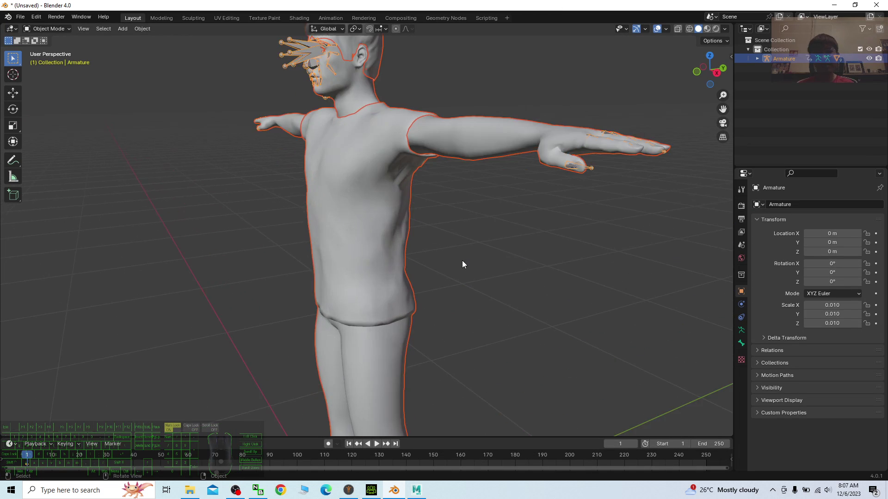
scroll(462, 259, down, 2)
scroll(440, 268, up, 2)
click(707, 28)
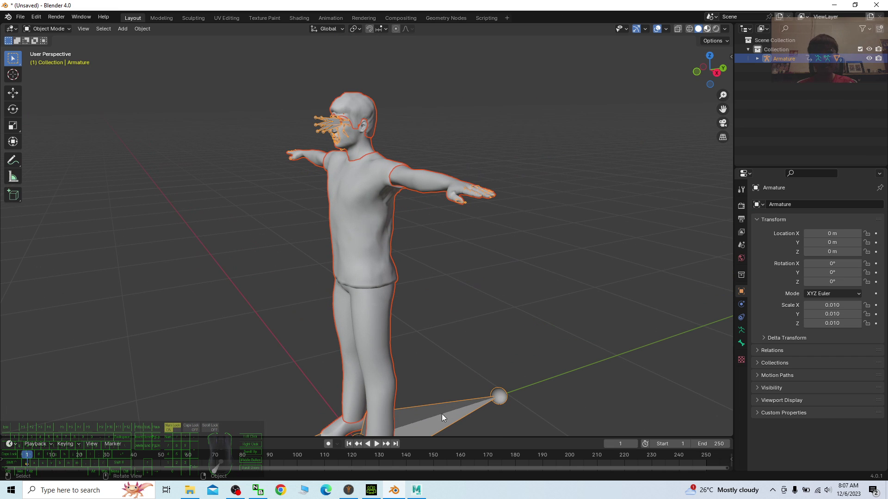
middle_drag(459, 325, 568, 294)
click(568, 294)
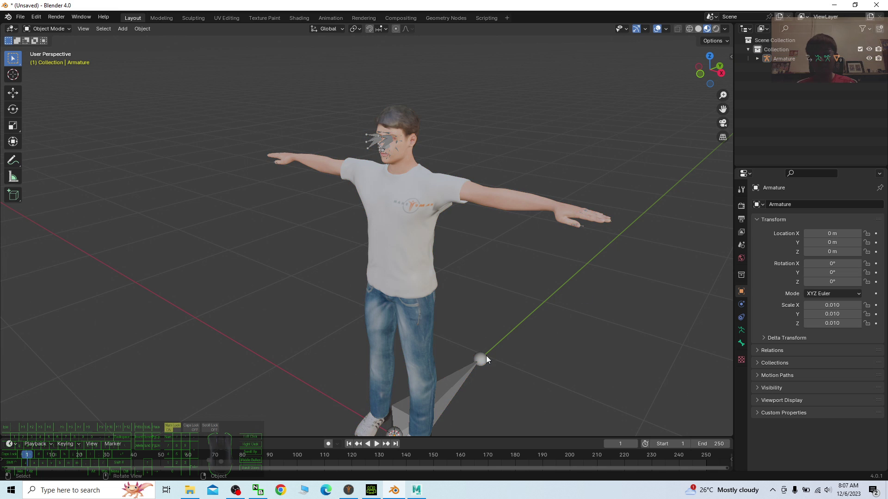
- Select the character's armature and set its bones to display in front of the mesh
click(460, 383)
click(741, 330)
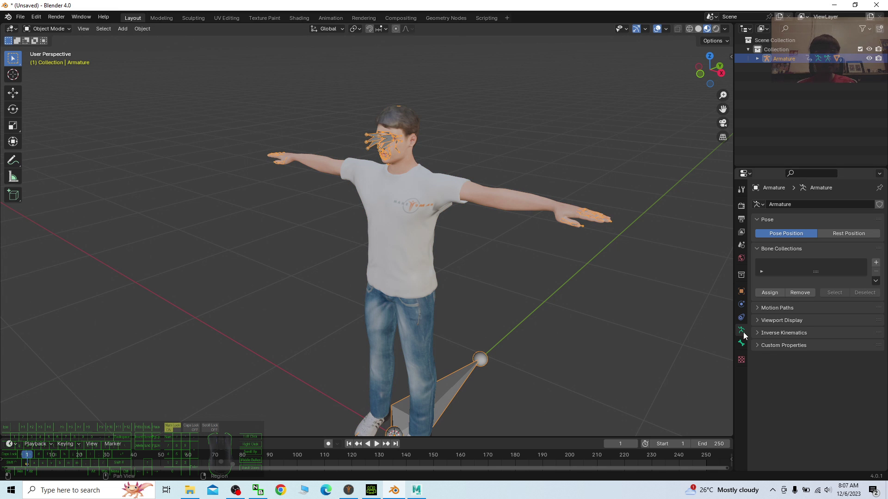
click(767, 320)
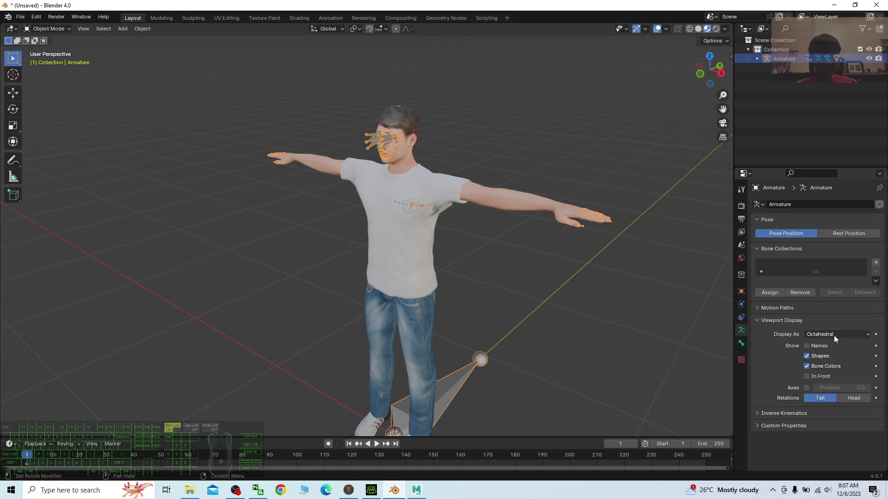
click(819, 375)
- Examine the facial bones up close and change the armature's bone display to Stick
scroll(393, 196, up, 3)
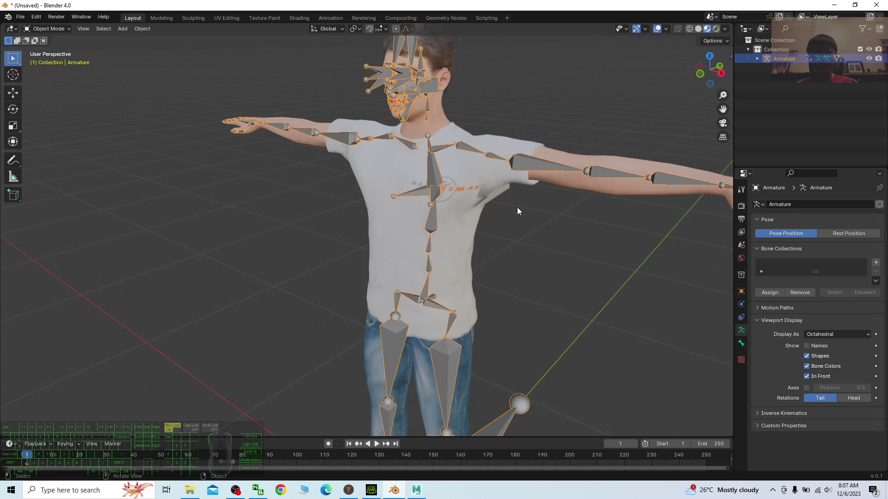
shift+middle_drag(516, 208, 413, 206)
scroll(495, 132, up, 3)
middle_drag(495, 133, 515, 273)
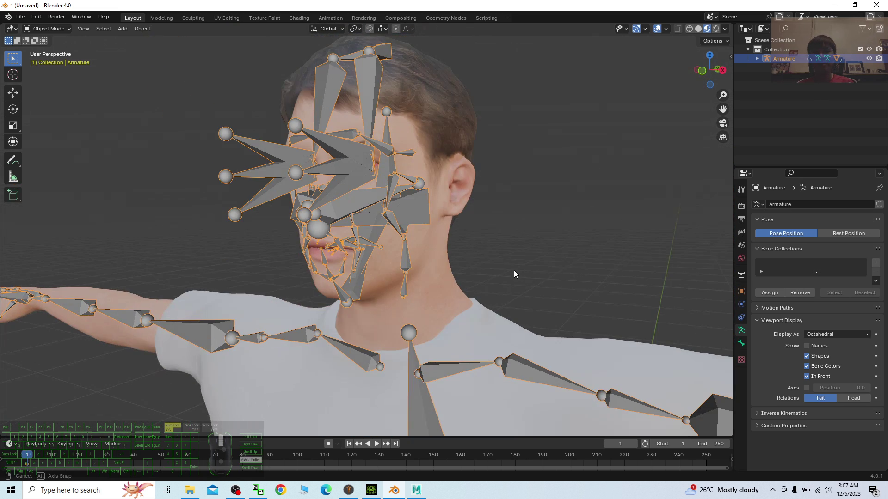
scroll(515, 273, up, 2)
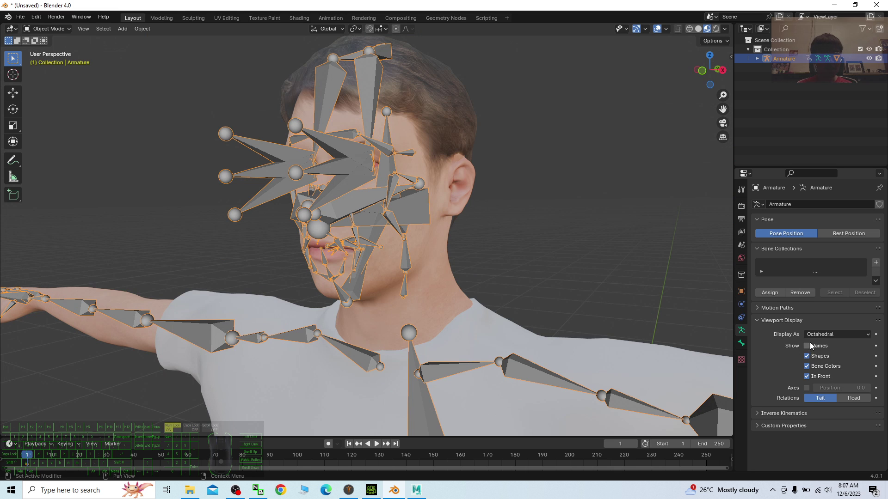
click(832, 334)
click(822, 345)
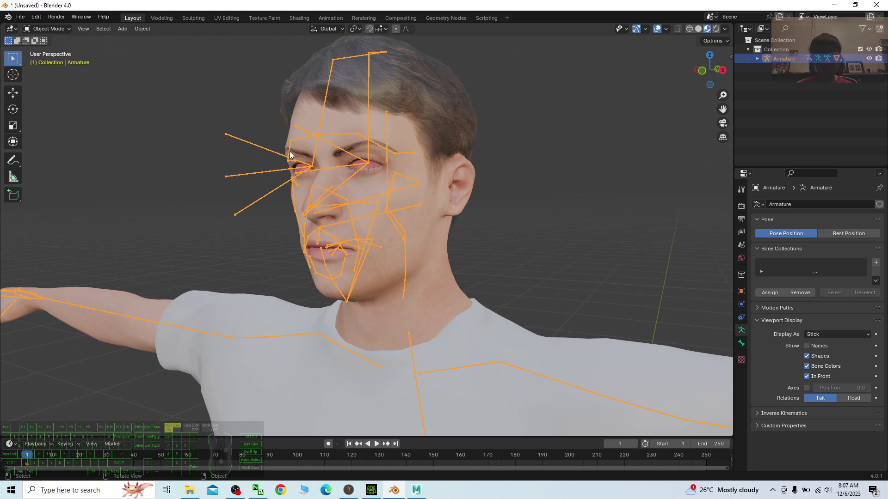
- Set the blend mode of the high_poly eye material to Alpha Hashed
click(374, 168)
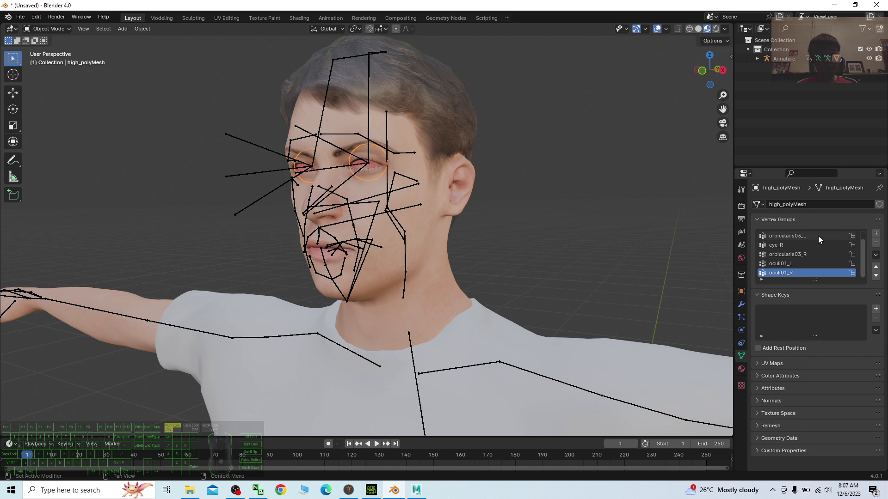
click(741, 369)
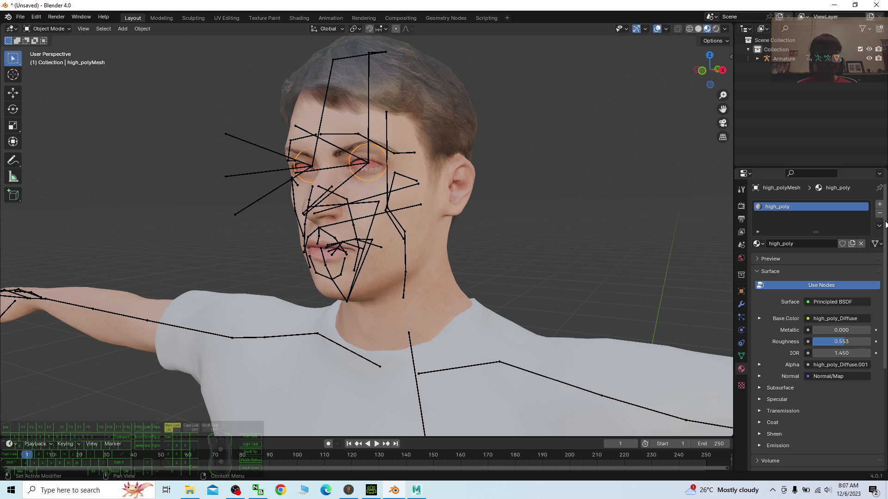
scroll(886, 213, down, 8)
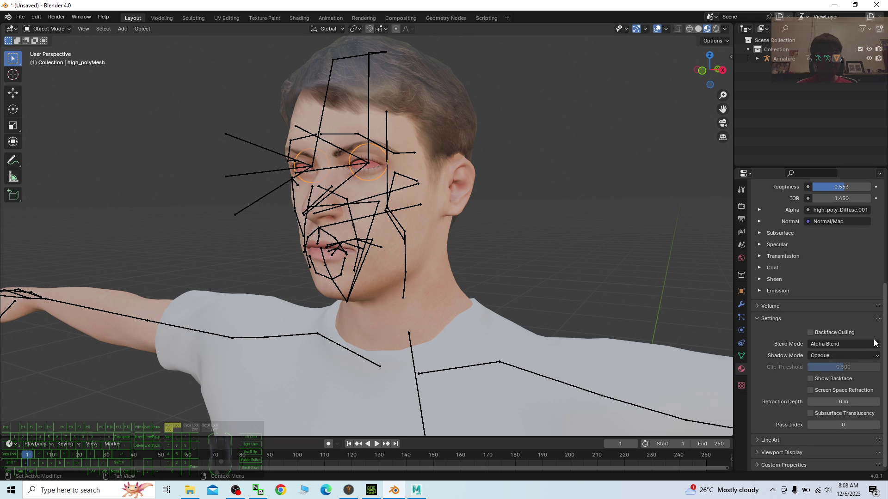
click(821, 344)
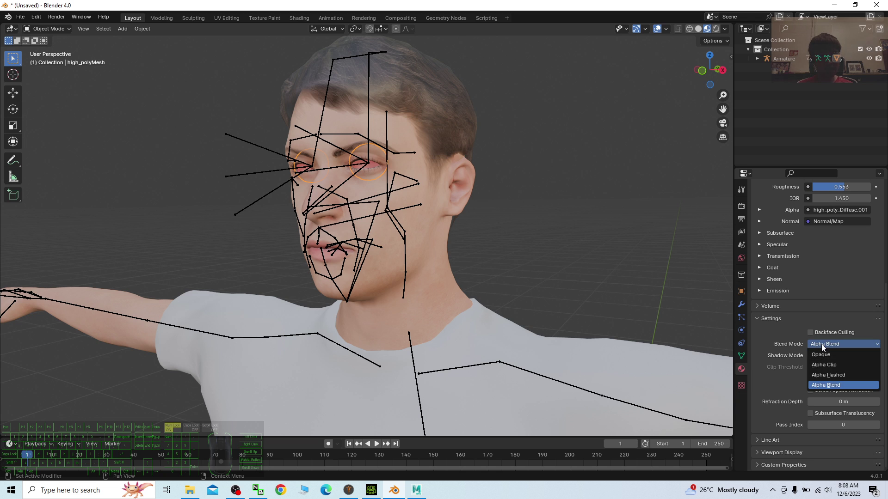
click(827, 374)
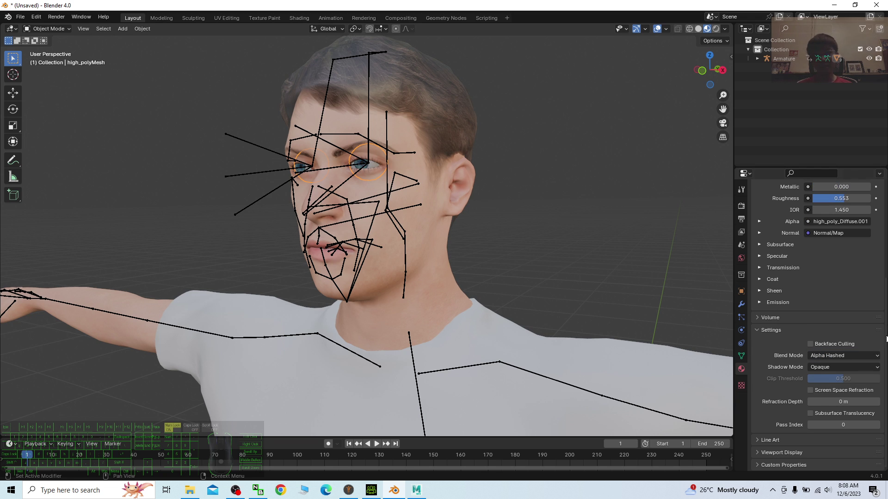
- Set the high_poly eye material's Metallic value to 0.5 and check the eyes up close
scroll(821, 296, up, 3)
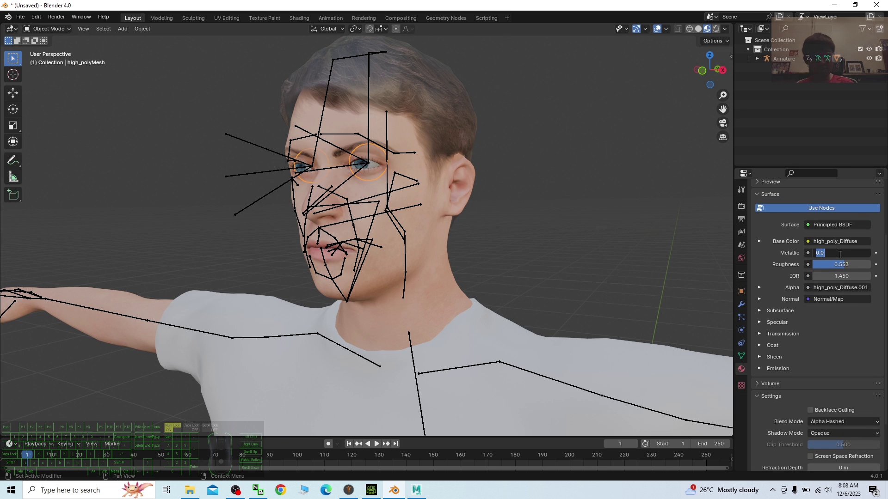
key(Return)
scroll(489, 149, up, 3)
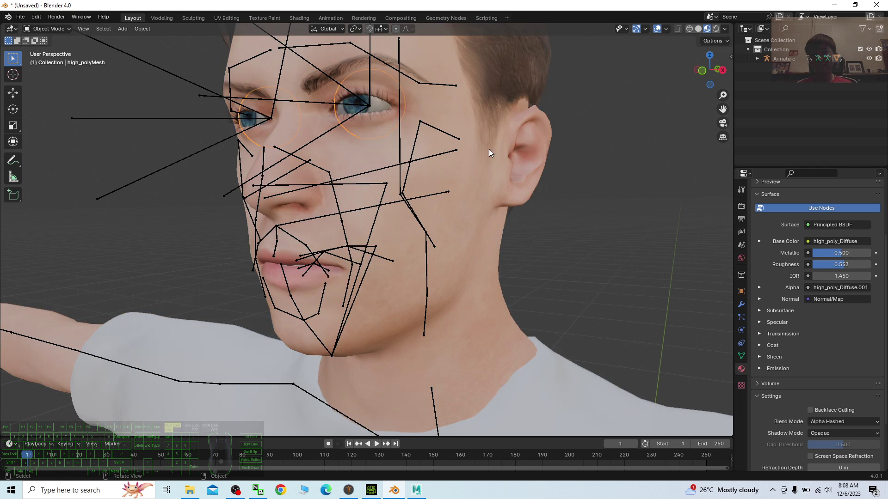
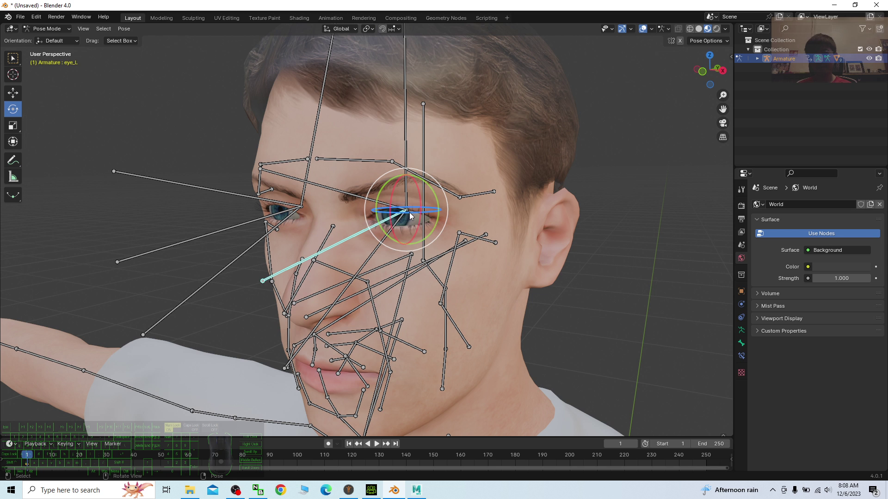
- Test the face rig by rotating the eye_L bone and raising the oculi01_L brow bone, undoing the changes
drag(409, 212, 425, 207)
click(373, 162)
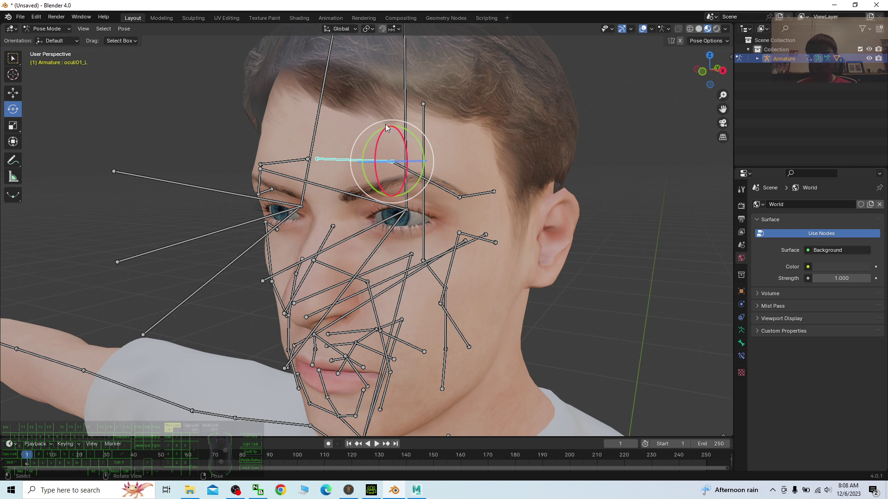
click(12, 92)
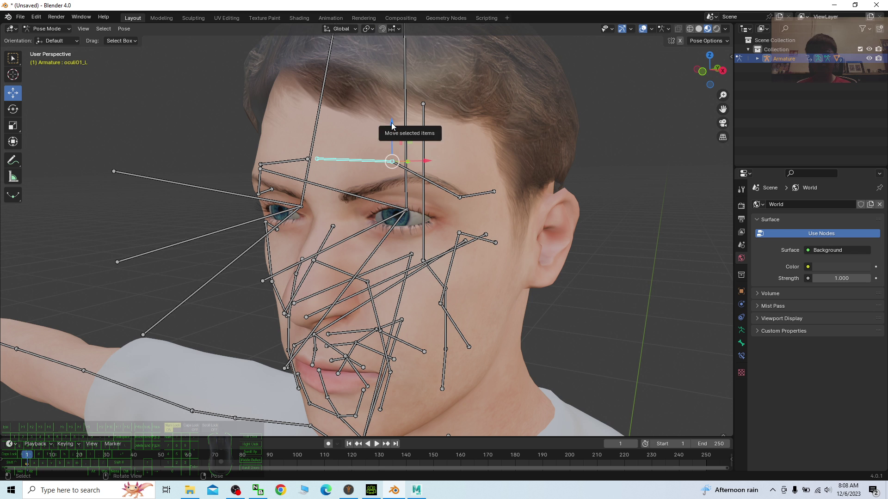
drag(391, 123, 392, 103)
key(ctrl+z)
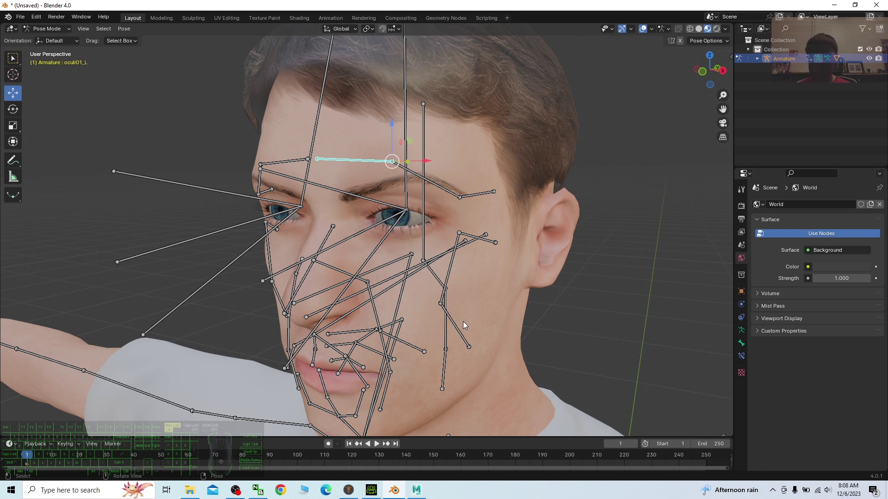
- Test the left cheek by moving the risorius03_L bone sideways in both directions, undoing each move
click(448, 322)
mouse_move(470, 306)
mouse_down()
mouse_move(601, 323)
mouse_move(462, 311)
mouse_move(484, 313)
mouse_up()
middle_drag(483, 313, 603, 360)
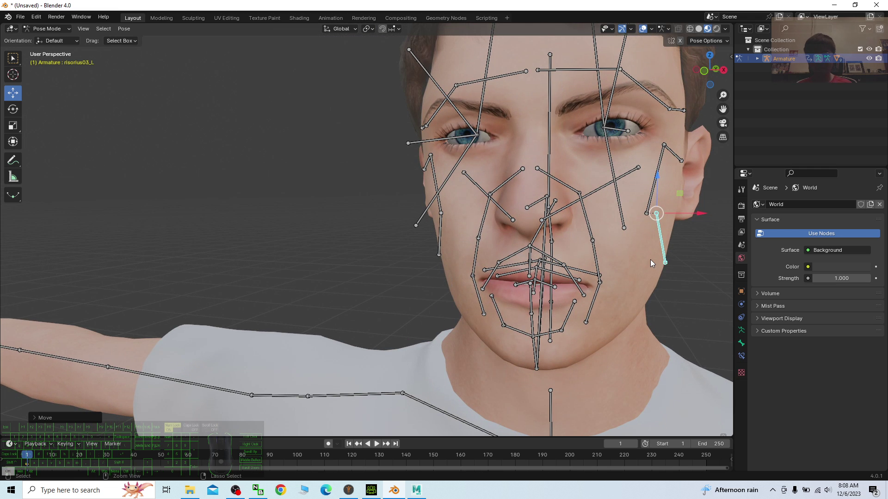
key(ctrl+z)
drag(691, 215, 659, 218)
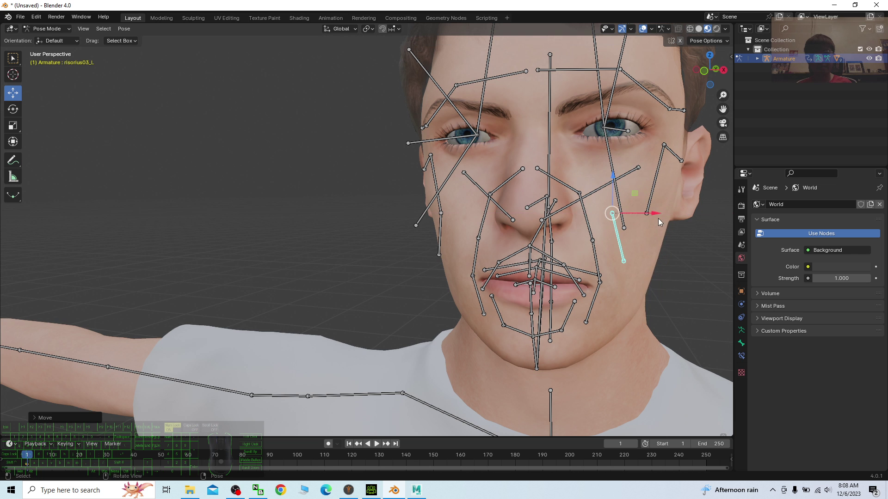
key(ctrl+z)
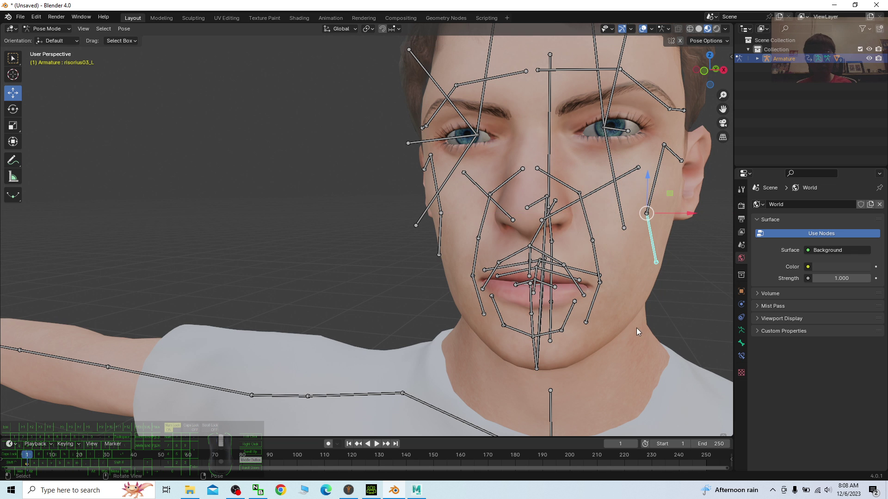
- Rotate the jaw bone slightly to open the character's mouth
middle_drag(637, 328, 636, 329)
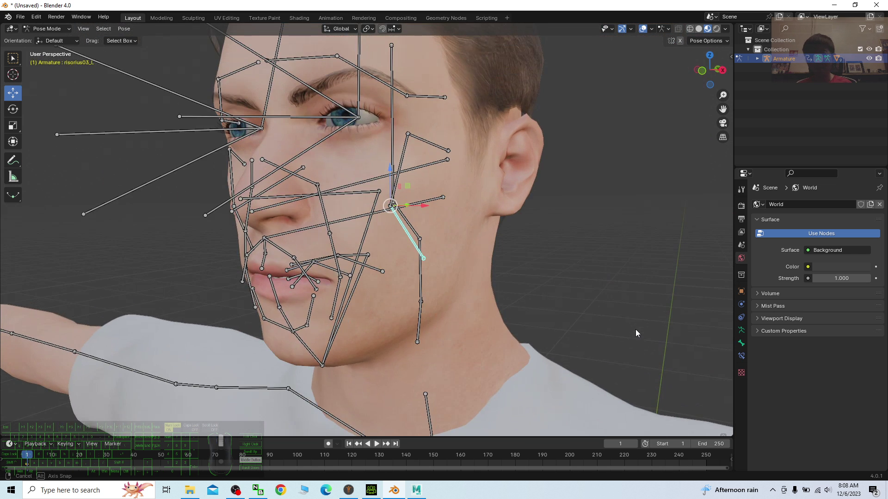
click(367, 232)
click(16, 108)
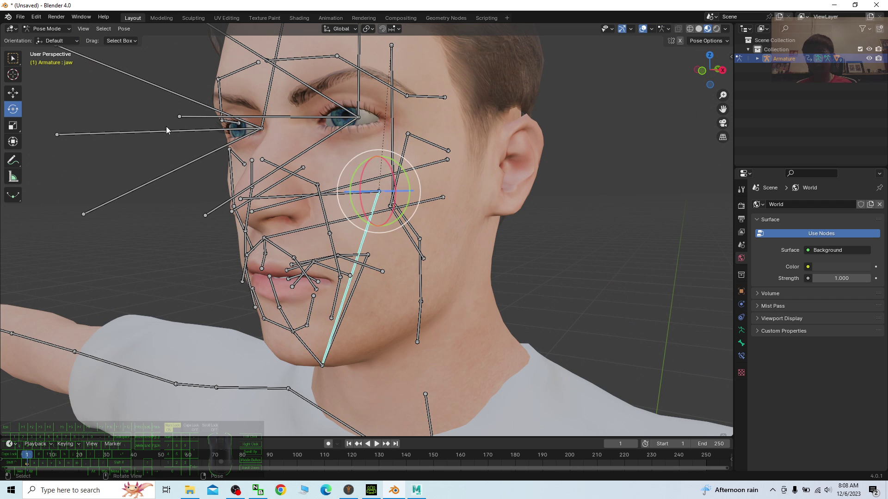
drag(368, 171, 367, 182)
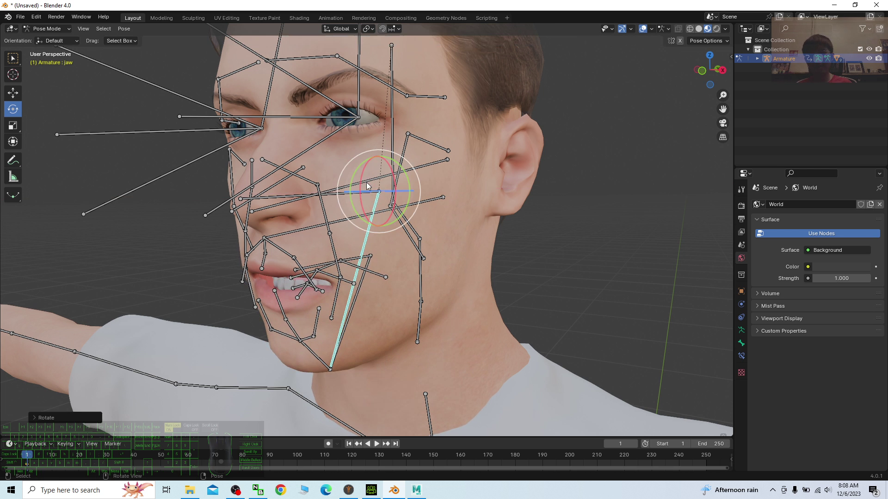
- Rotate the upperarm01_L bone to lower the left arm to the character's side
scroll(418, 209, down, 5)
scroll(428, 215, down, 3)
scroll(448, 328, up, 4)
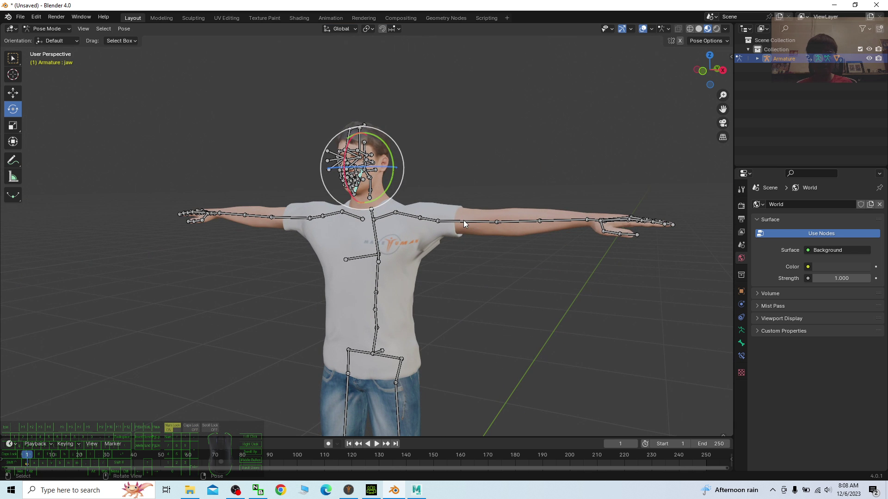
click(426, 219)
click(429, 217)
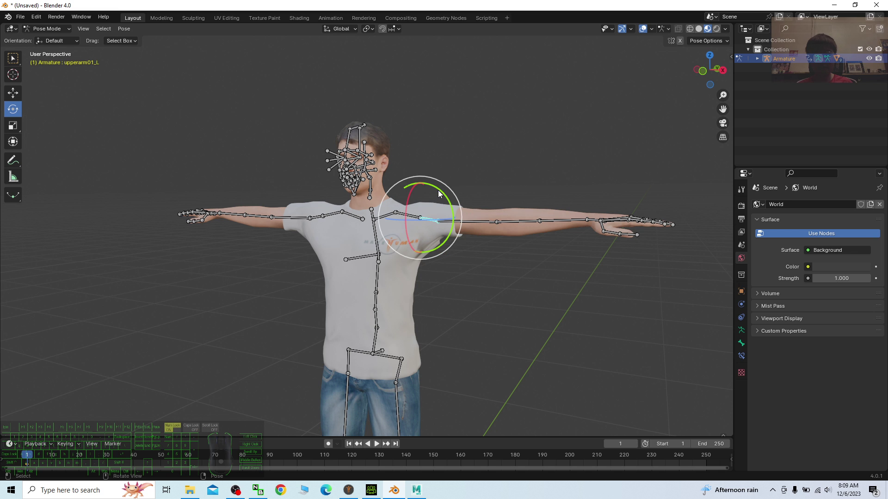
drag(438, 193, 447, 239)
- Try rotating the lowerarm01_L bone to bend the left elbow, and return the arm to its T-pose
click(429, 315)
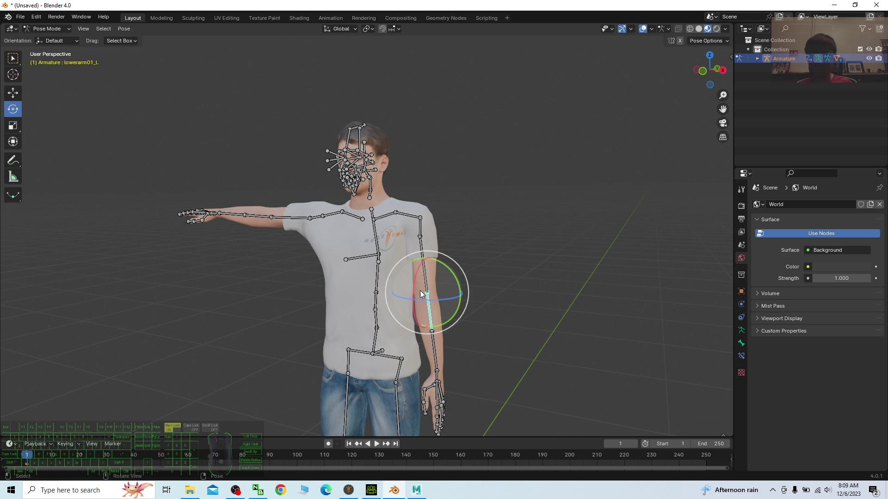
drag(420, 290, 434, 257)
key(bracketleft)
key(alt+r)
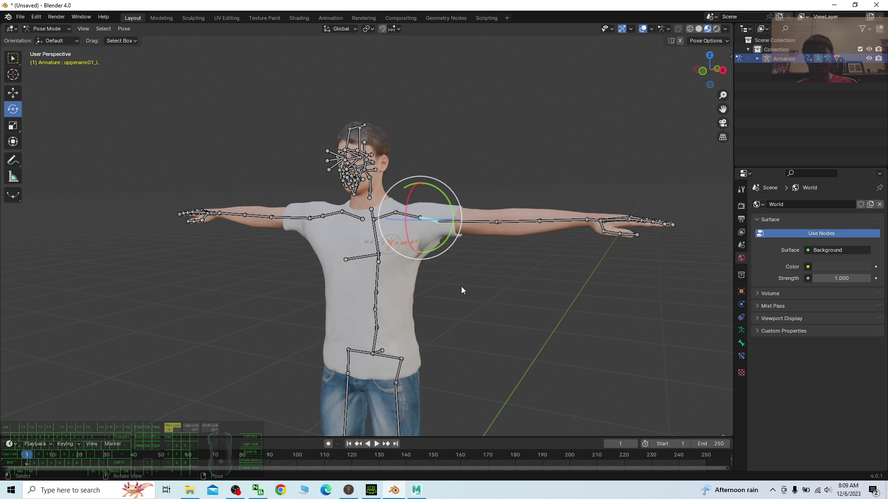
- Examine the facial bones and full-body armature, including the lowest spine bone, in the T-pose
scroll(343, 204, up, 5)
middle_drag(405, 68, 398, 67)
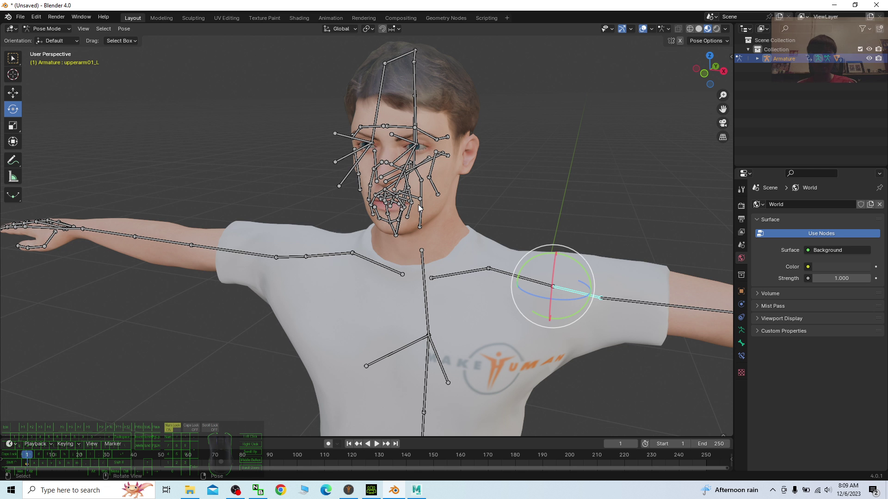
scroll(496, 326, down, 8)
shift+middle_drag(499, 323, 508, 189)
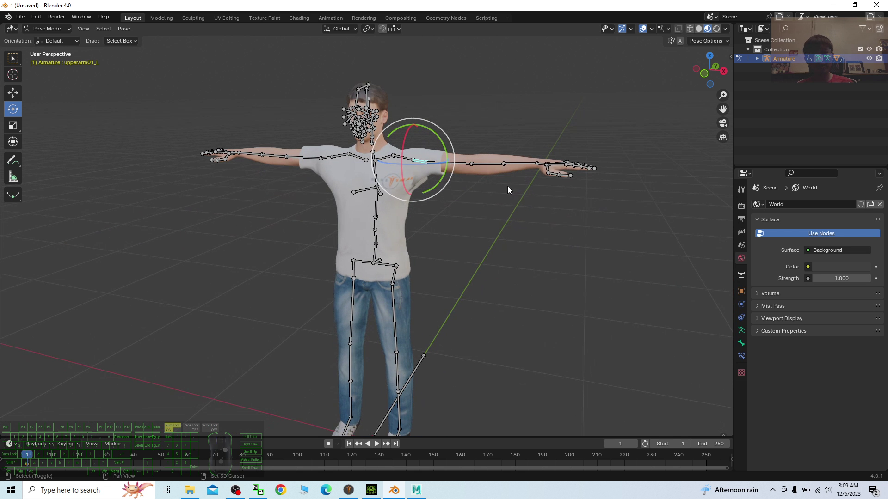
click(375, 257)
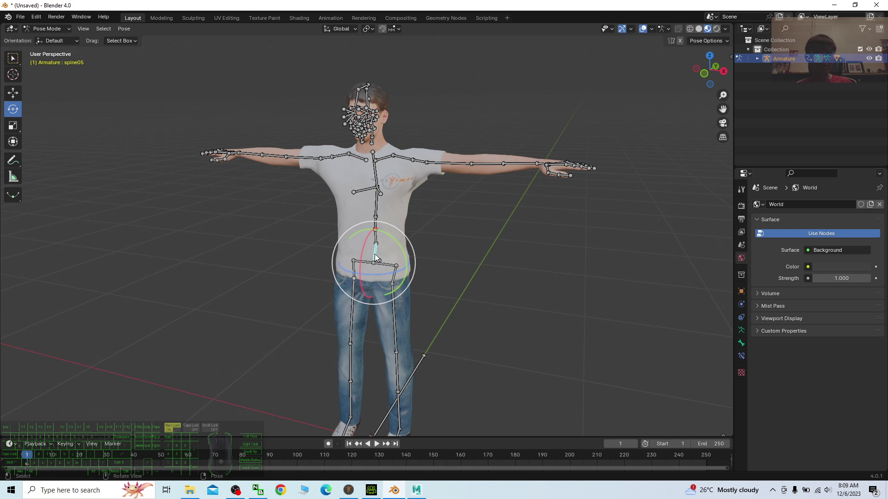
click(485, 281)
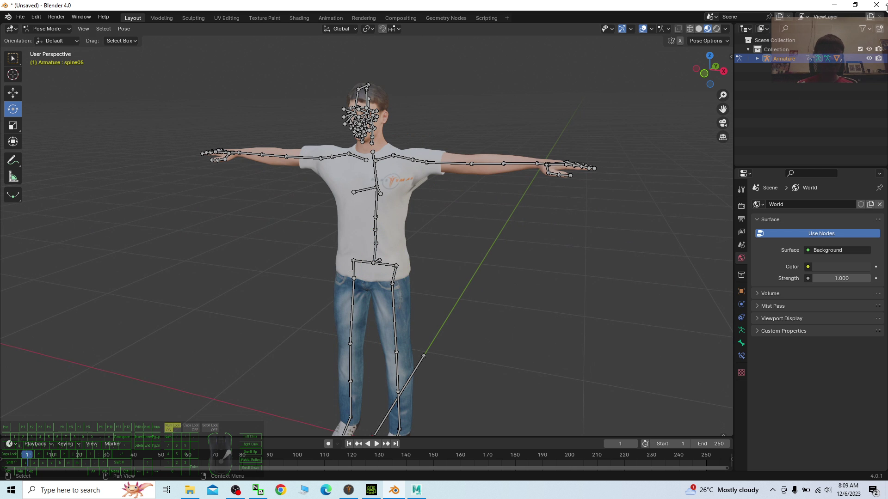
- Review the original MakeHuman FBX on the desktop and the character in Blender and Character Creator 4
click(834, 4)
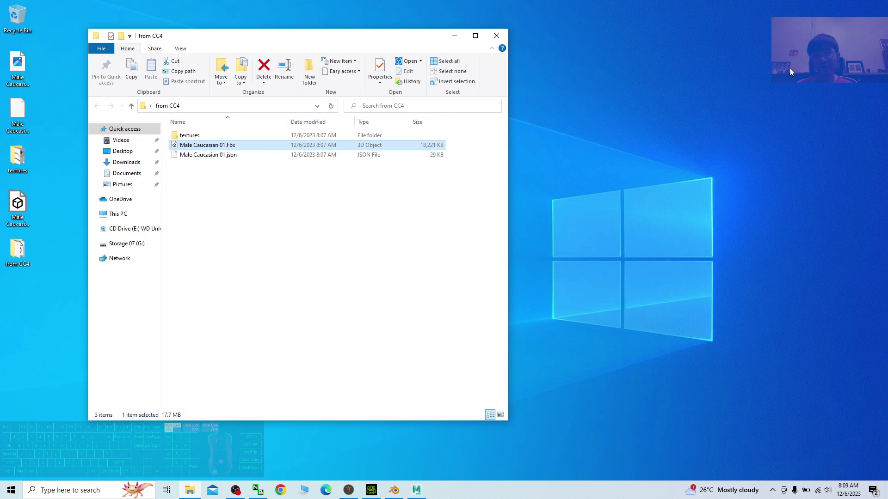
click(333, 288)
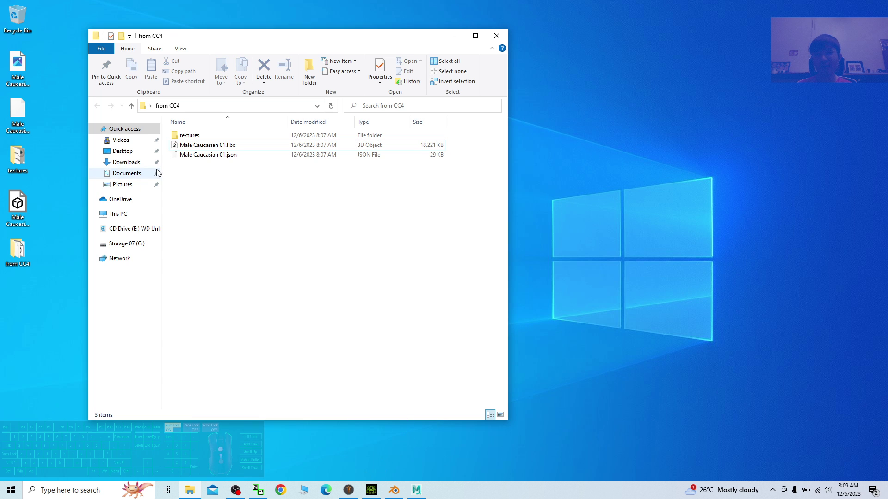
click(18, 204)
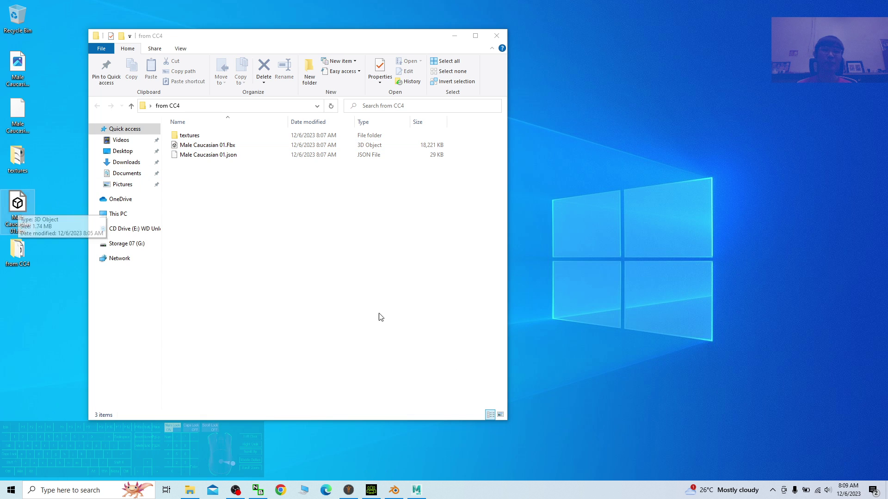
click(394, 491)
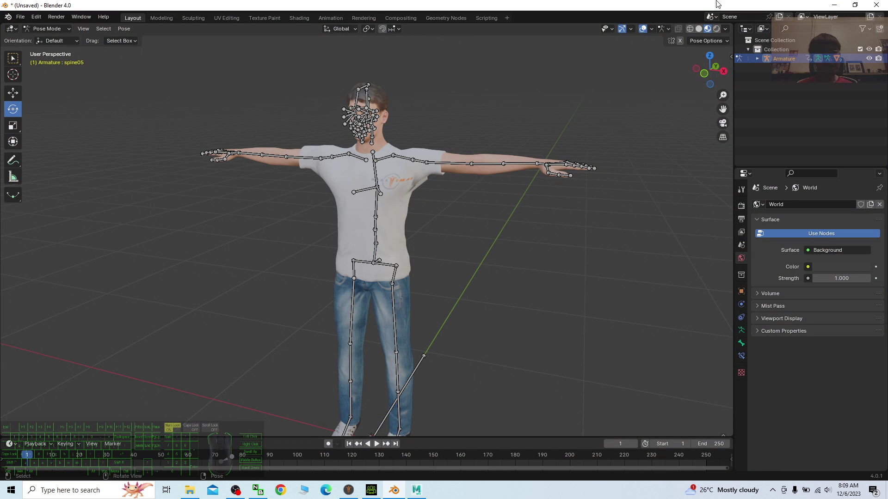
click(834, 4)
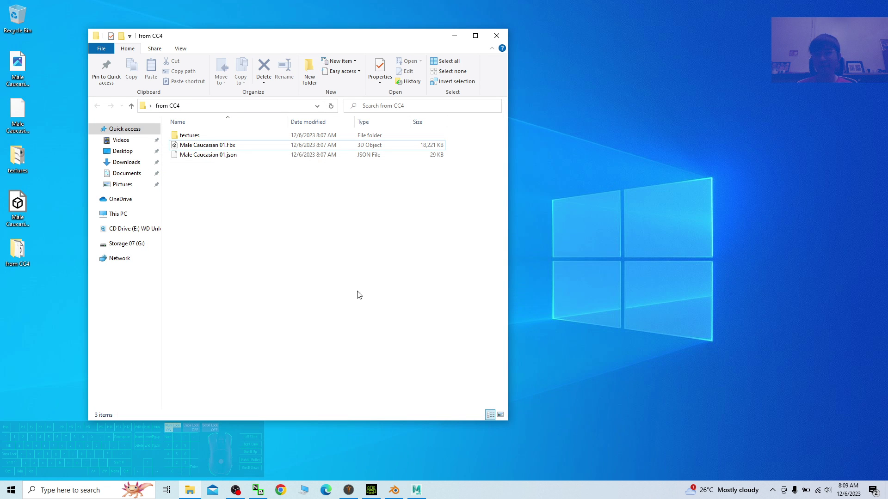
click(373, 491)
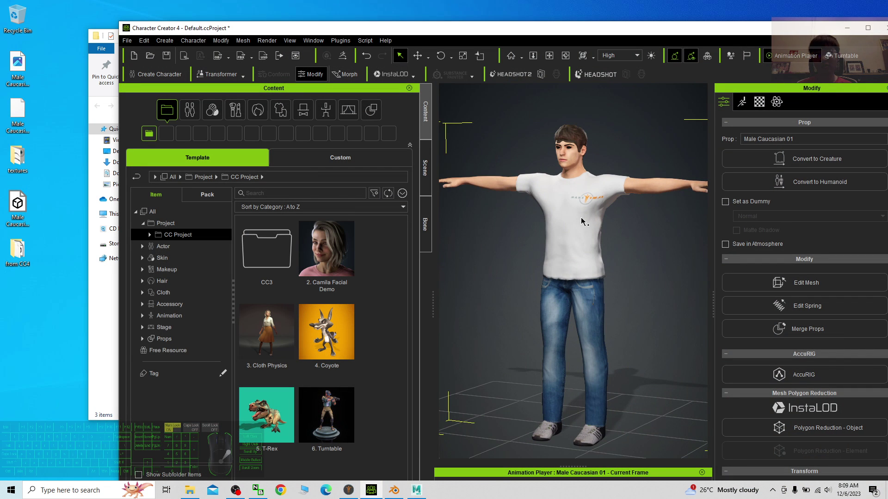
click(847, 27)
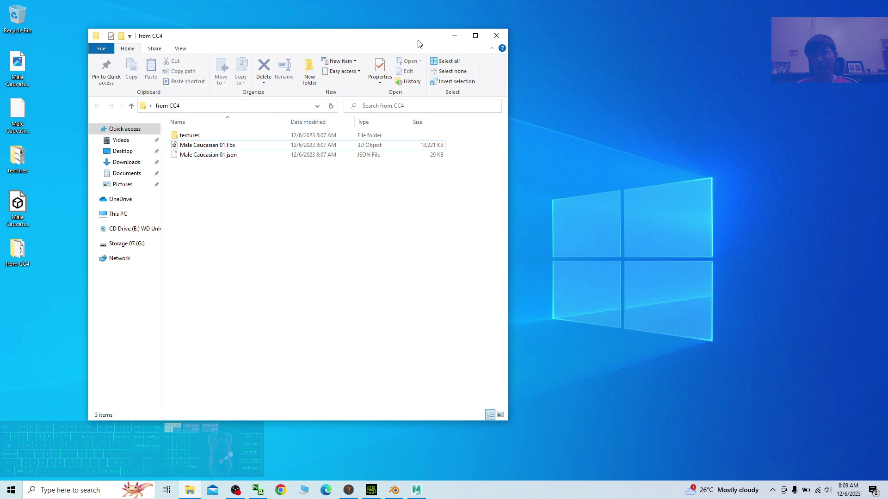
- Reopen the from CC4 folder to view its exported files, and check the scene in Autodesk Maya
click(496, 35)
click(17, 257)
double_click(17, 257)
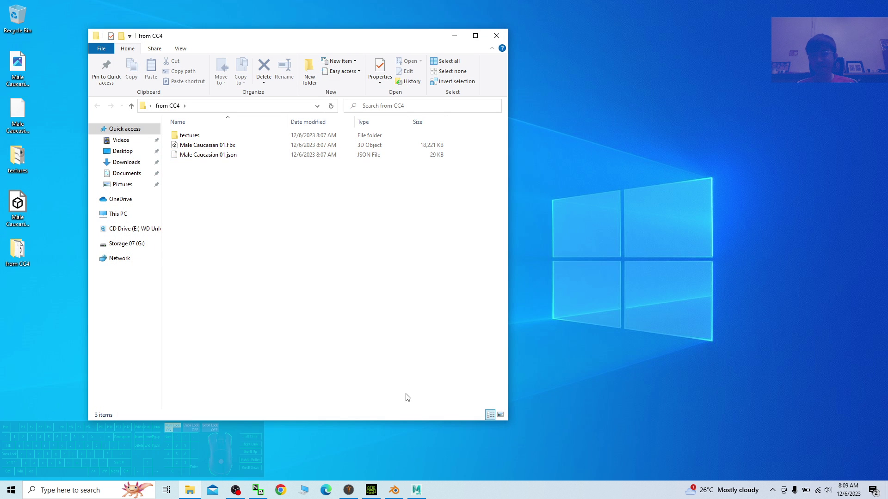
click(376, 494)
click(376, 494)
click(417, 494)
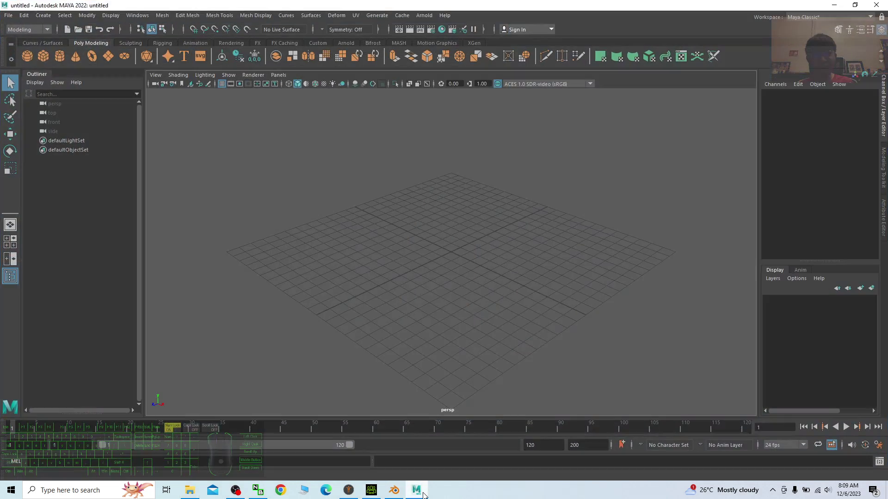
click(417, 493)
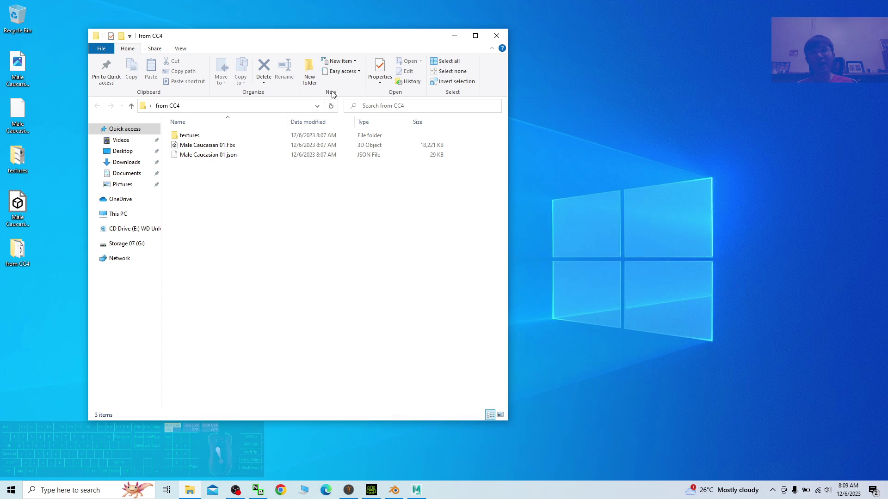
- Close the from CC4 window, create a desktop folder named "from Maya" and place it below the from CC4 folder
click(494, 38)
right_click(171, 313)
mouse_move(248, 411)
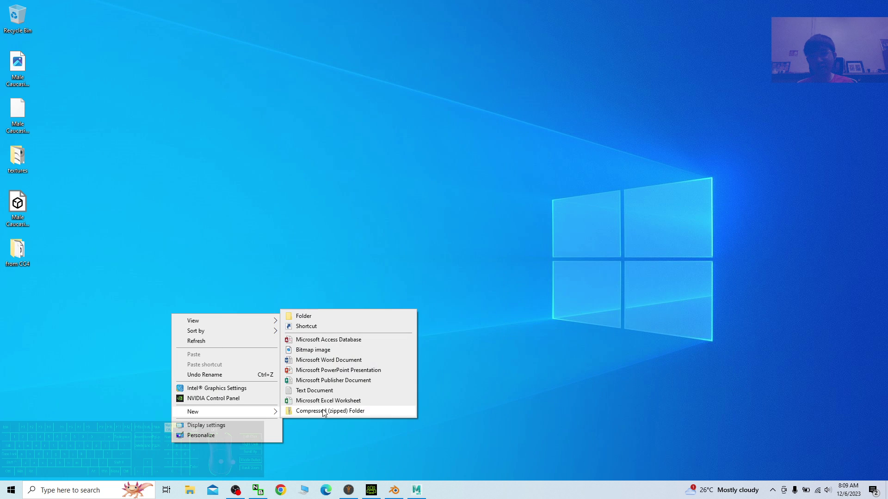
click(327, 317)
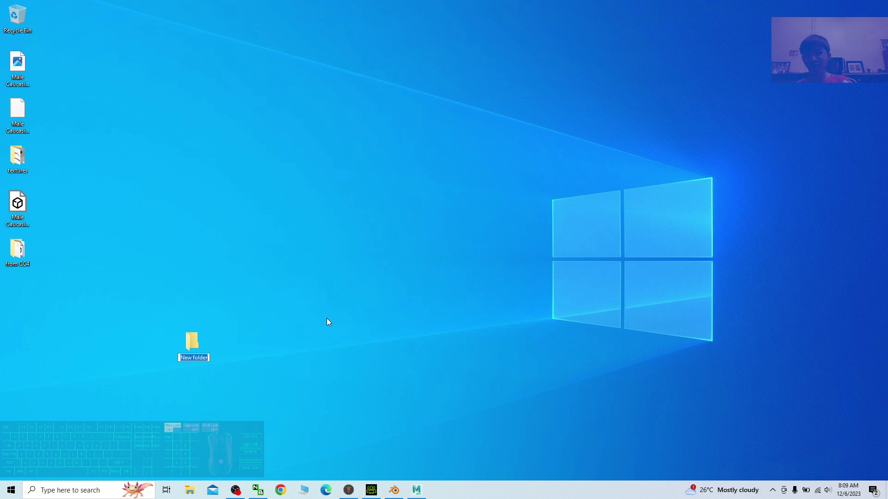
text(from Maya)
key(Return)
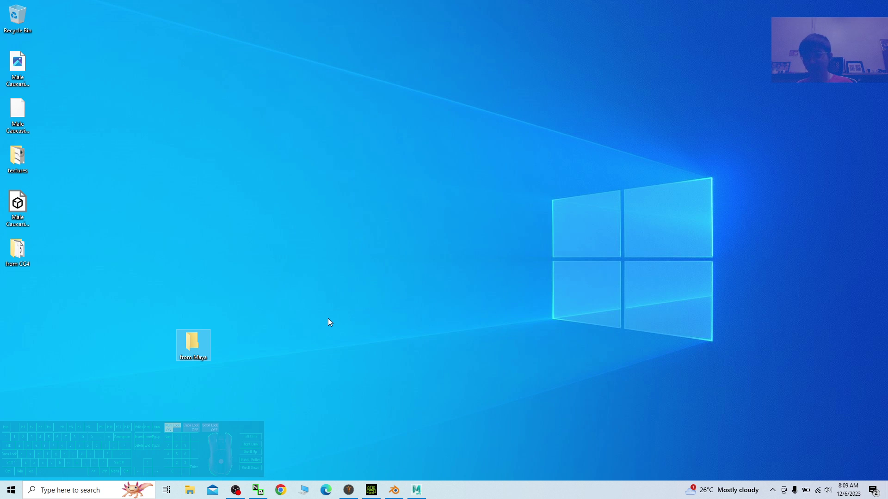
drag(198, 348, 18, 303)
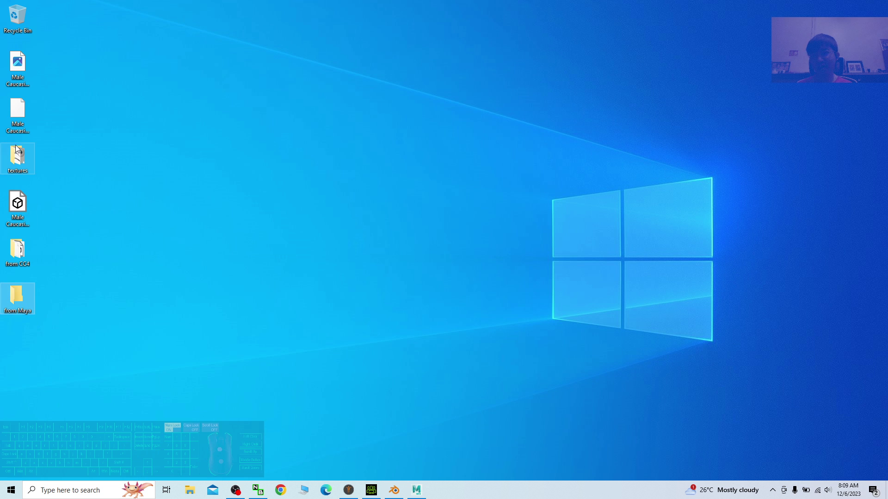
click(179, 246)
- Switch to Maya, import the desktop file Male Caucasian 01.fbx into the empty scene and frame the whole character
click(14, 204)
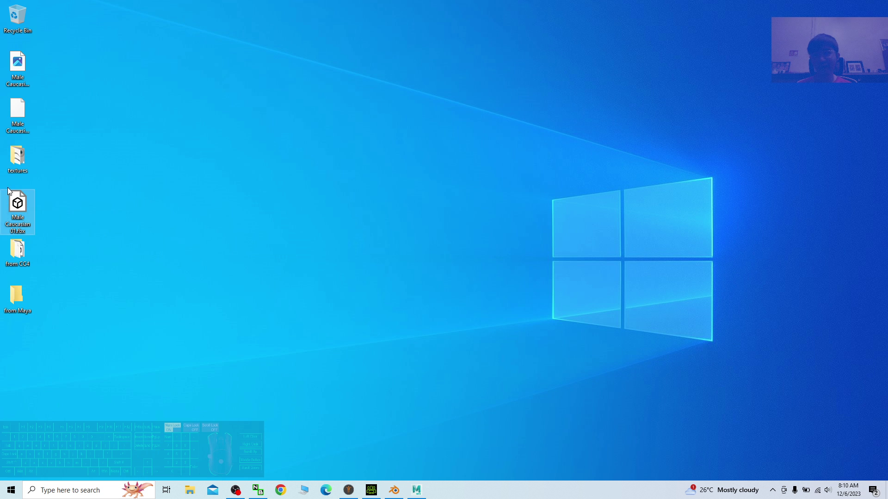
click(415, 488)
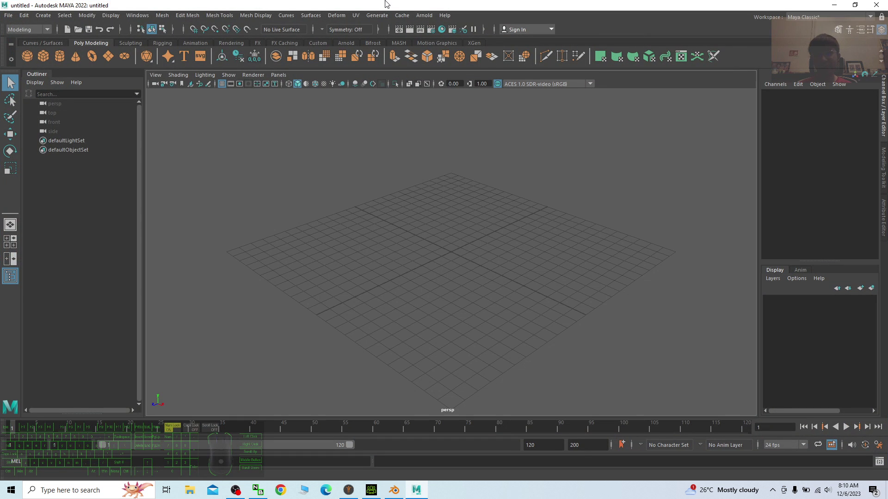
drag(390, 4, 462, 12)
drag(18, 203, 465, 275)
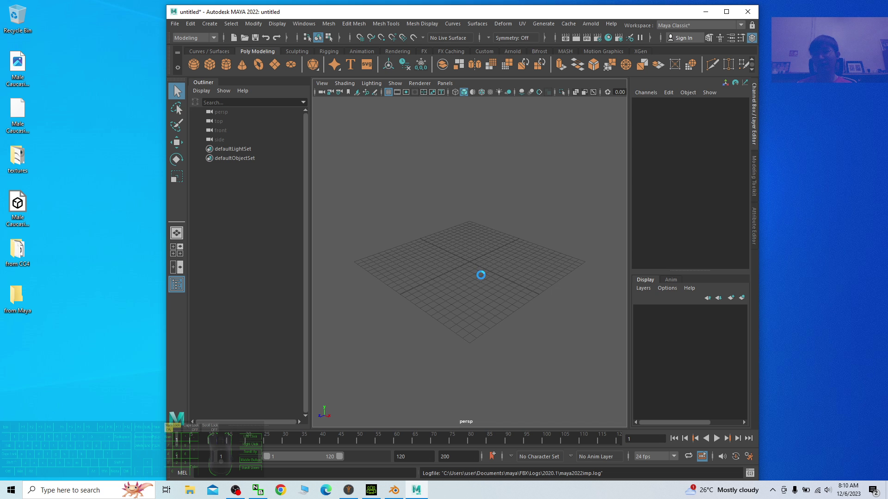
click(733, 13)
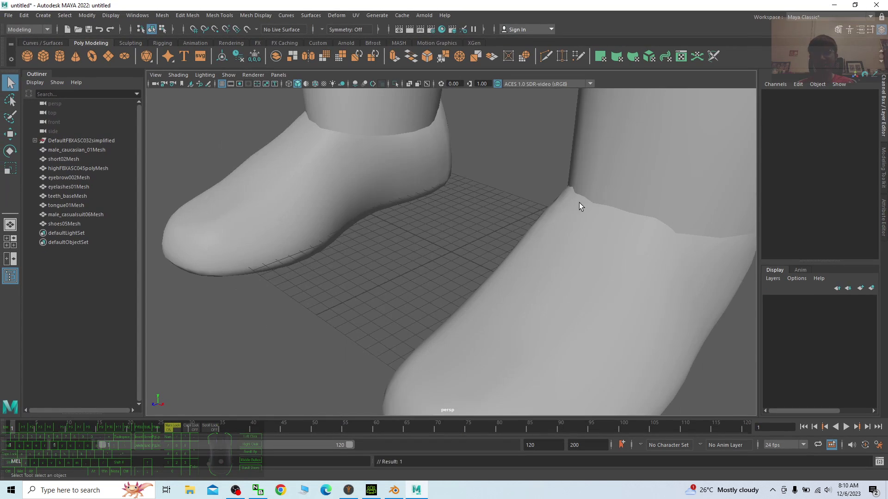
scroll(564, 206, down, 10)
scroll(554, 204, up, 4)
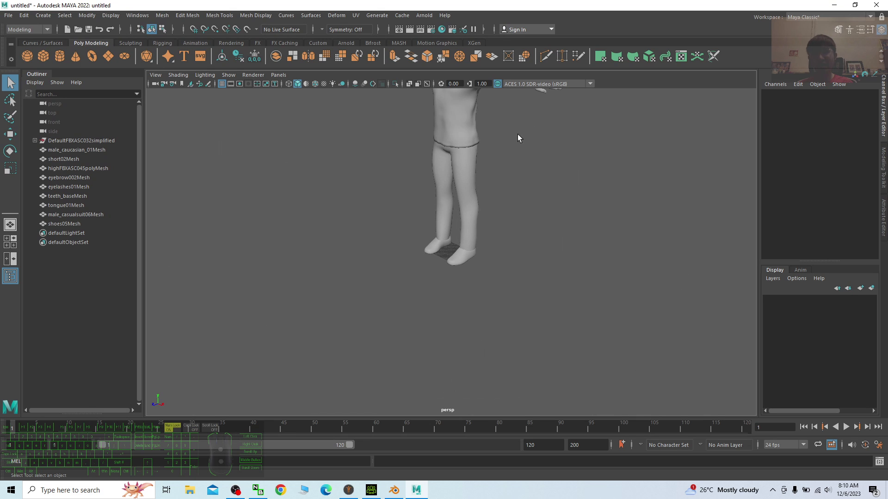
scroll(546, 273, down, 5)
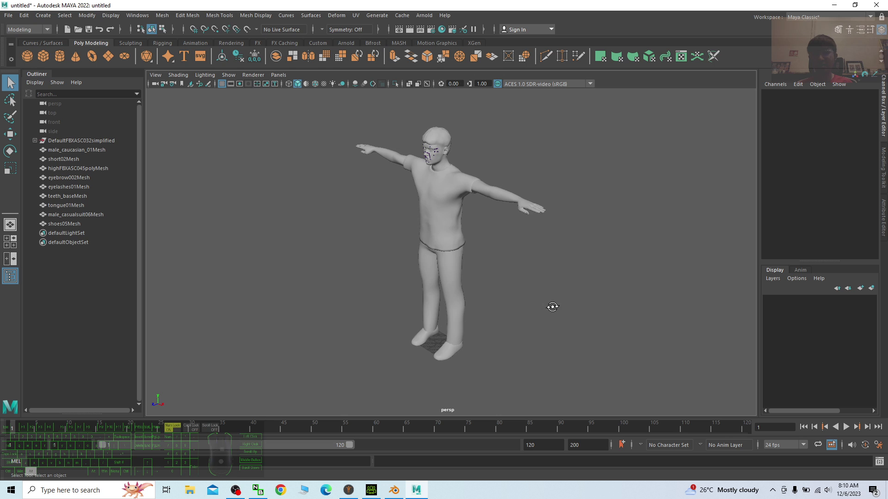
- Begin an Export All of the scene as FBX, with the desktop's from Maya folder as the destination
drag(537, 5, 505, 39)
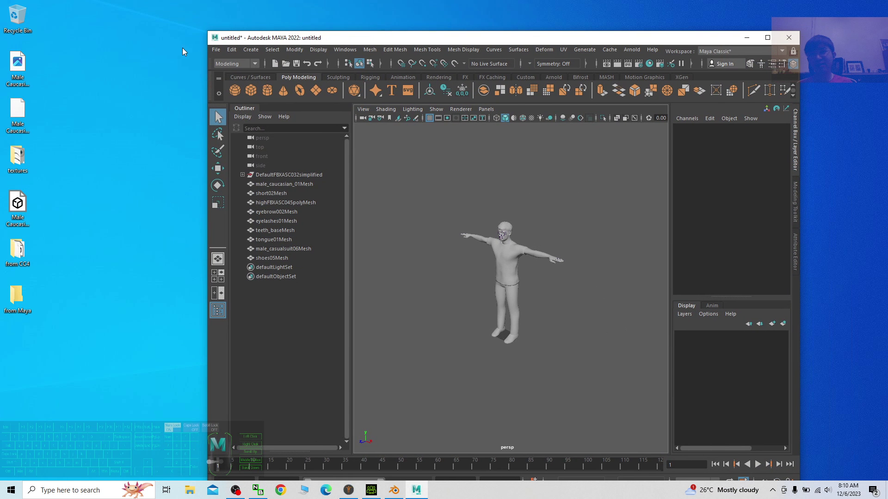
click(213, 51)
click(259, 164)
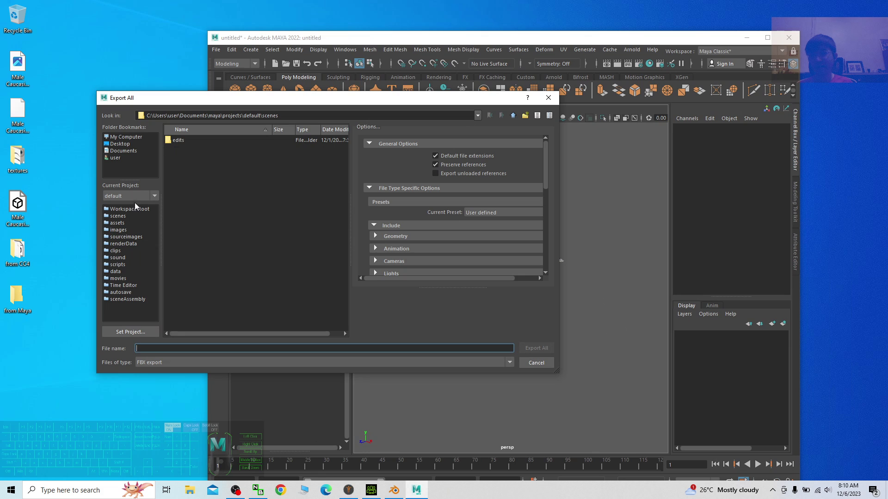
click(121, 144)
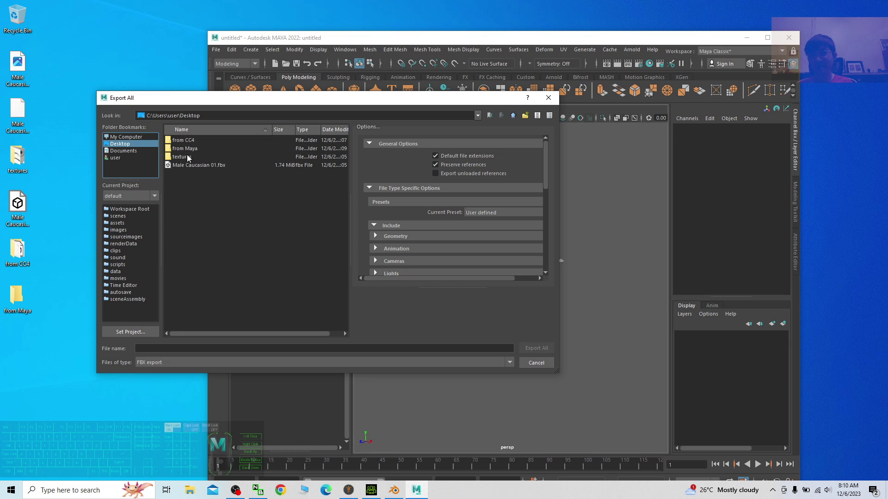
double_click(182, 149)
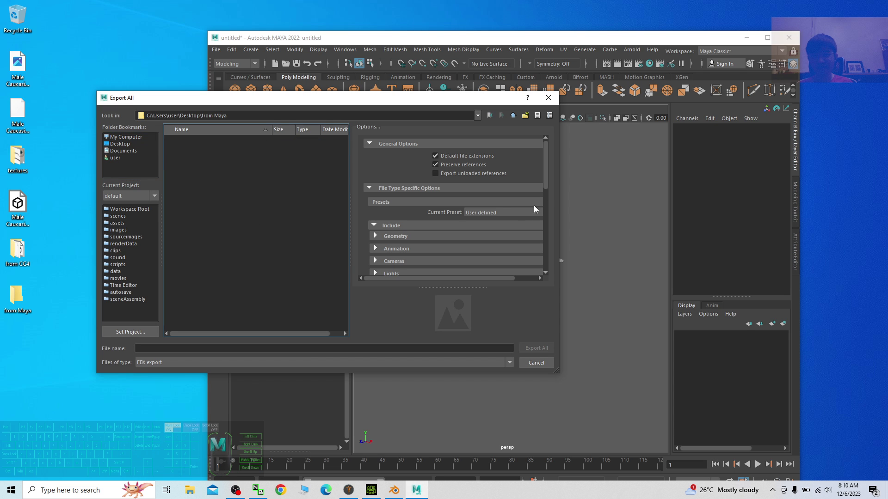
- Choose FBX 2011 as the file format version in the export's advanced options
drag(550, 176, 550, 231)
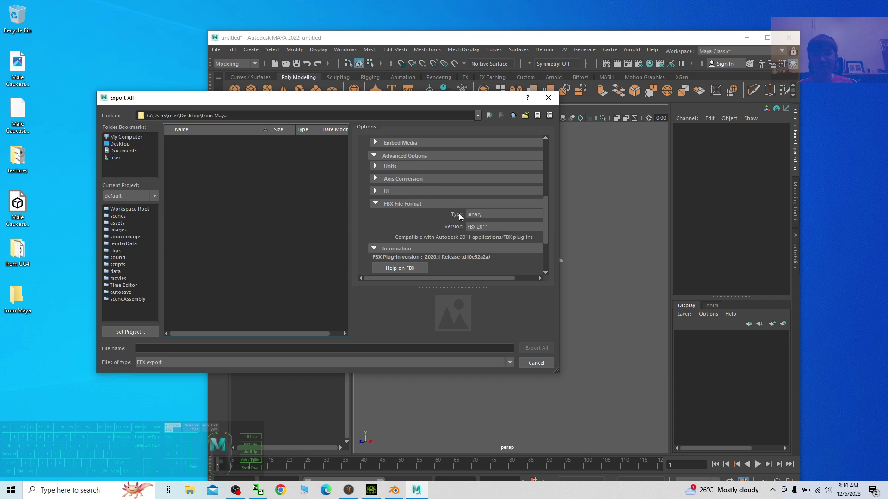
click(490, 228)
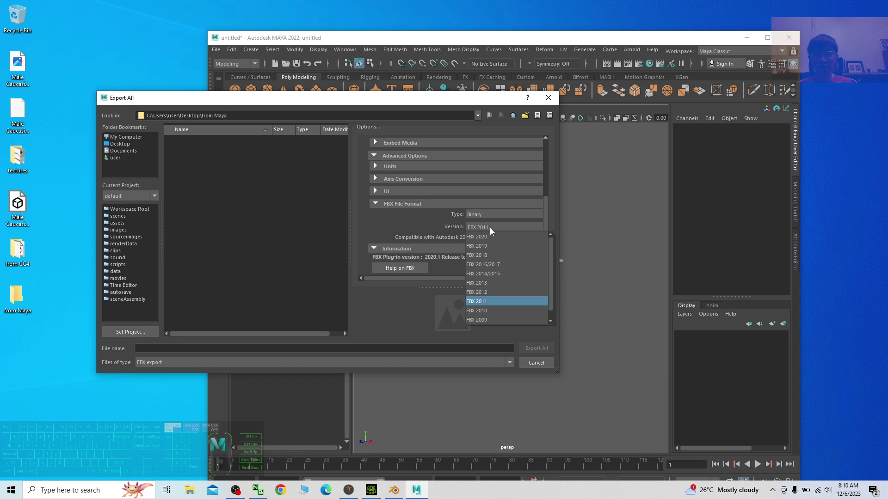
click(484, 309)
- Name the export "male caucasian 01", export the entire scene and open the from Maya folder to check the file
click(151, 347)
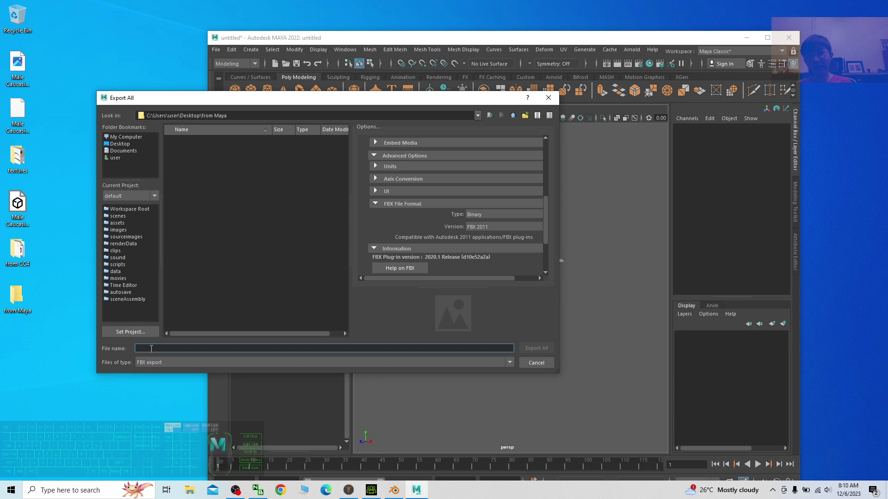
text(male )
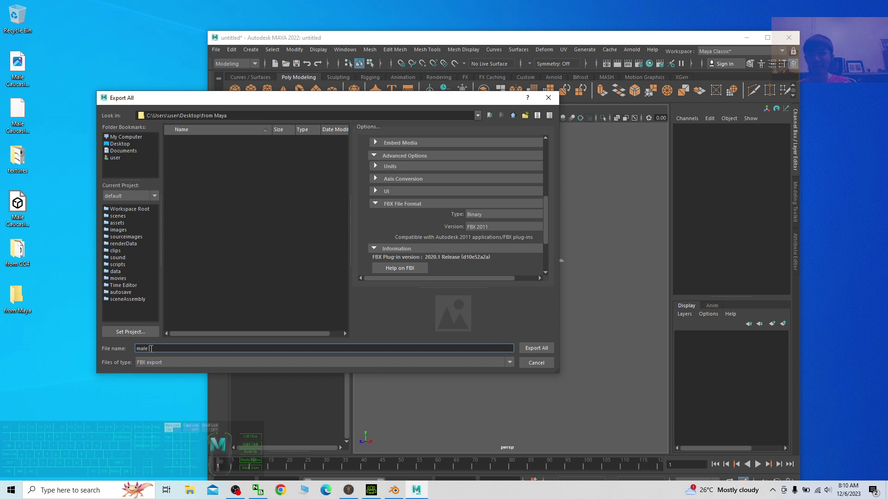
text(caucasian 0)
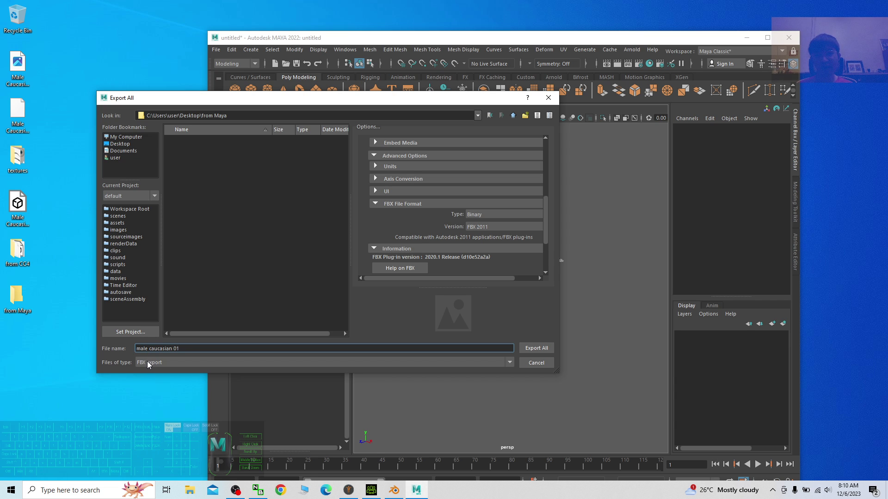
text(1)
click(536, 348)
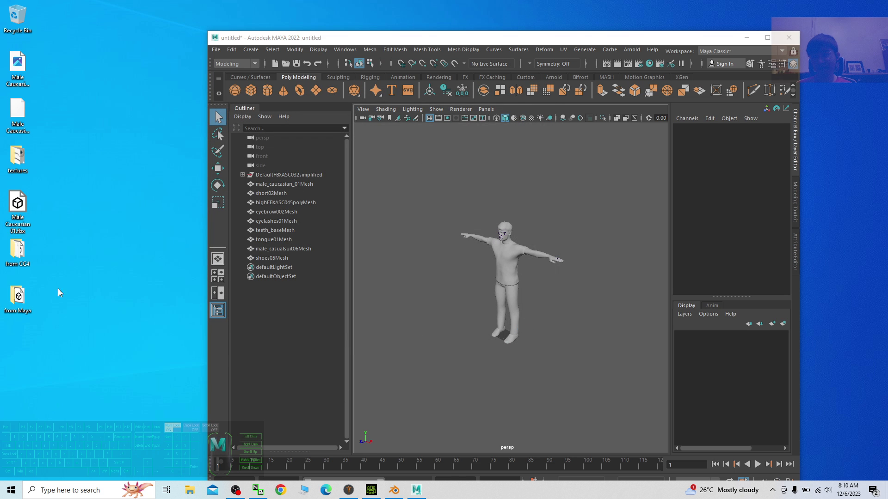
double_click(17, 297)
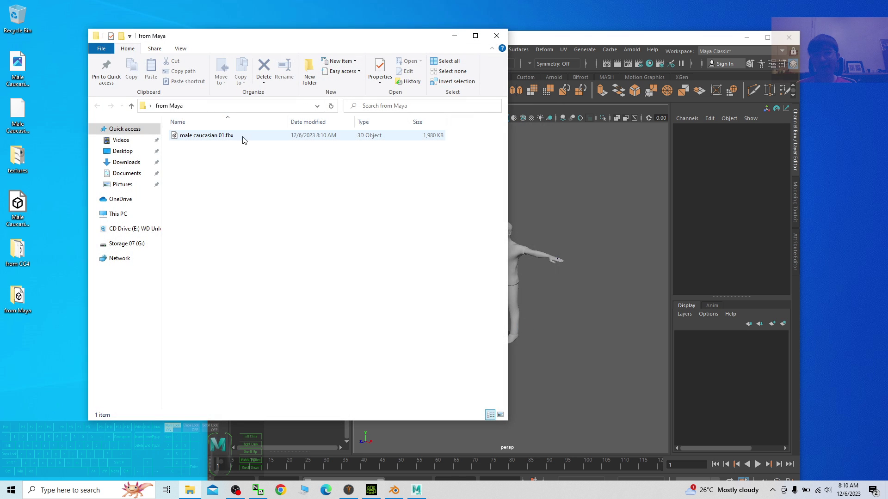
- Switch to Blender, return the existing armature to Object Mode and delete all objects from the scene
click(225, 137)
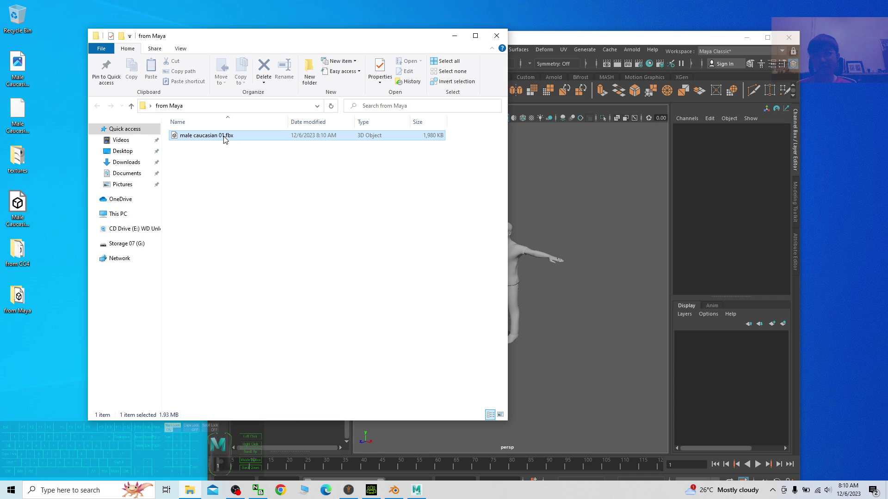
drag(268, 52, 215, 54)
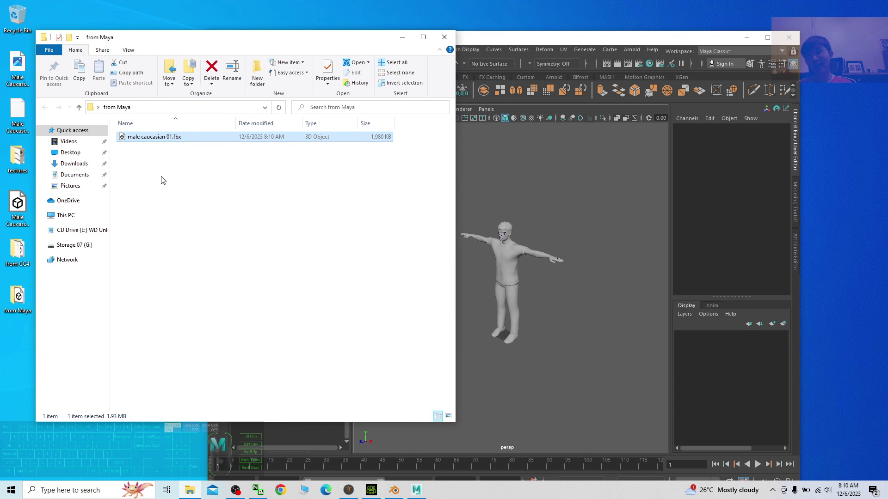
click(394, 490)
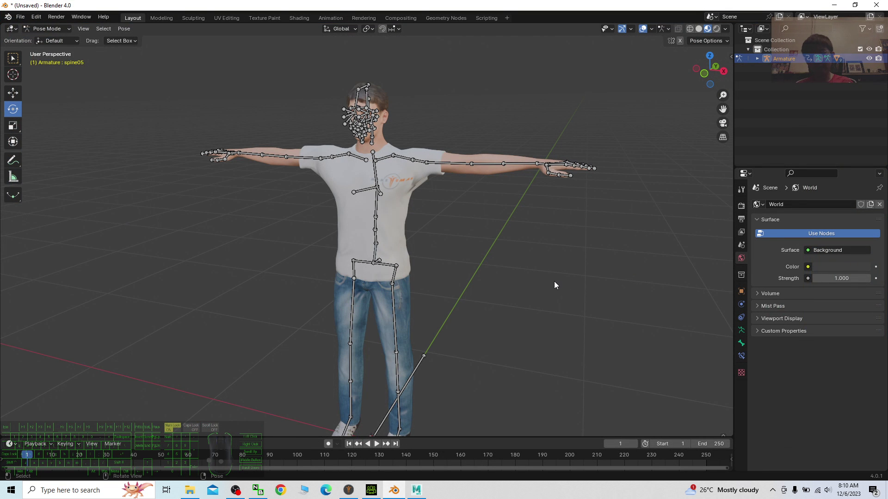
click(47, 29)
click(44, 38)
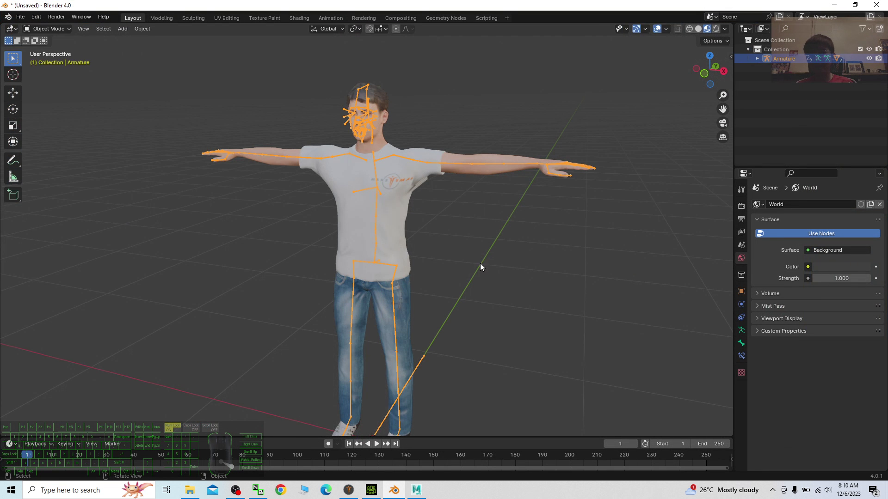
click(498, 277)
key(a)
key(Delete)
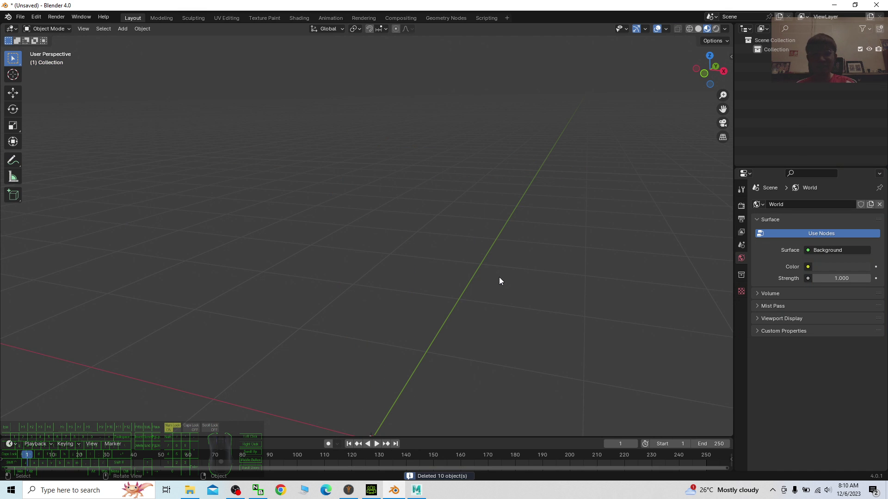
- Import male caucasian 01.fbx from the desktop's from Maya folder into the empty scene using the default FBX options
double_click(429, 5)
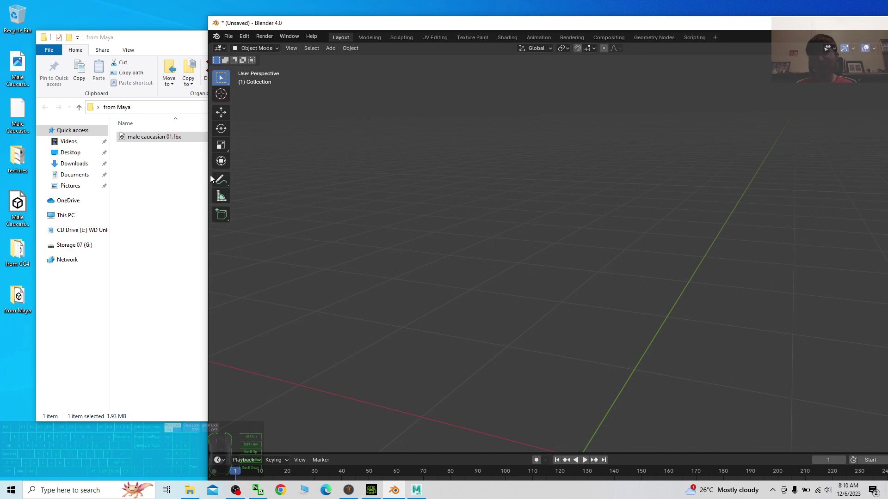
click(159, 138)
click(160, 138)
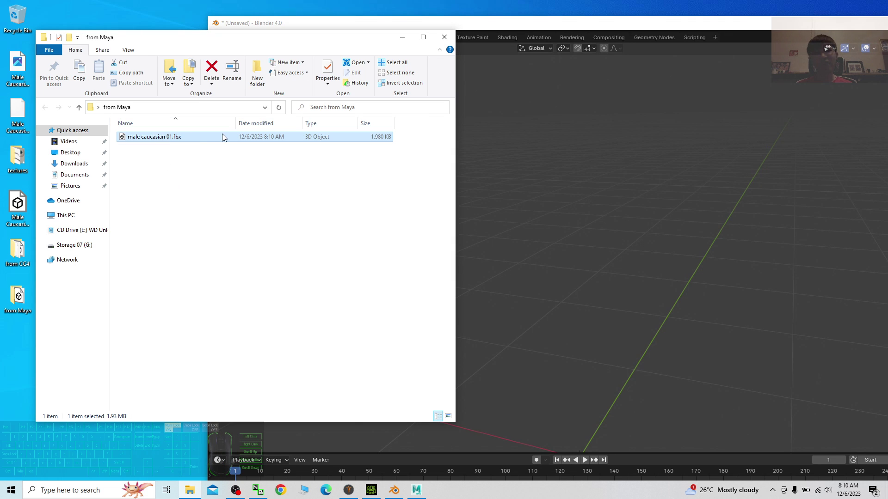
click(490, 23)
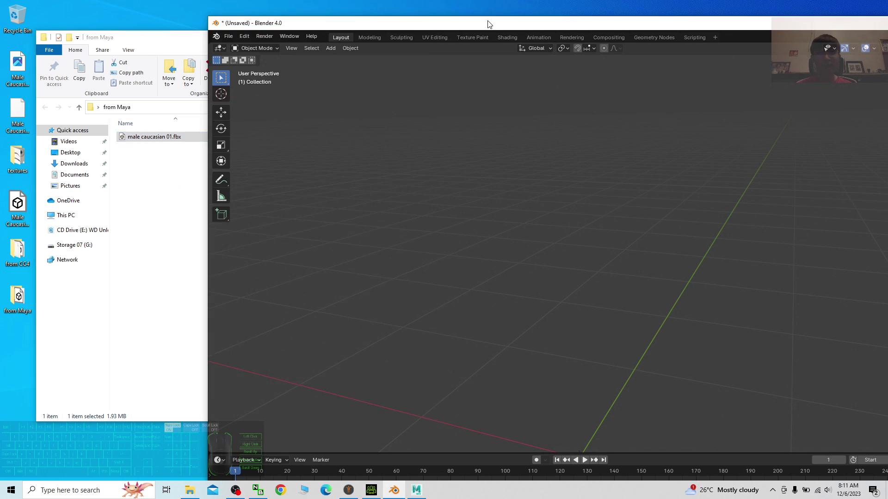
click(228, 37)
mouse_move(245, 169)
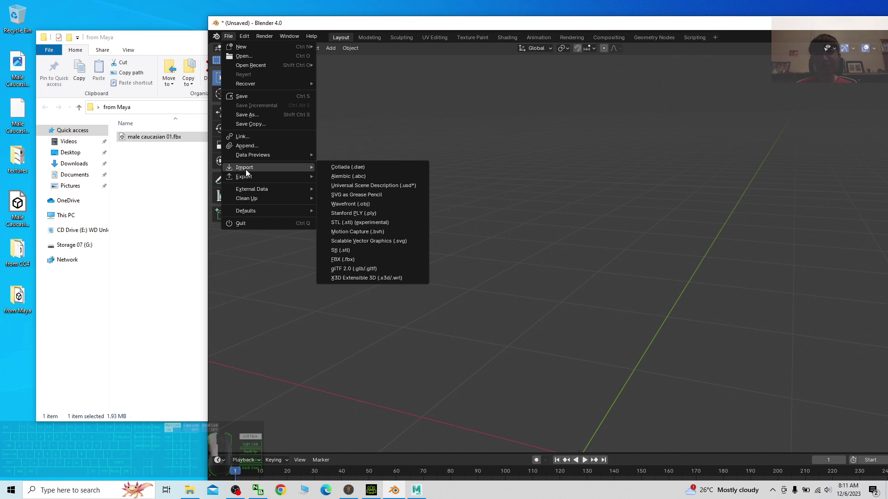
click(341, 259)
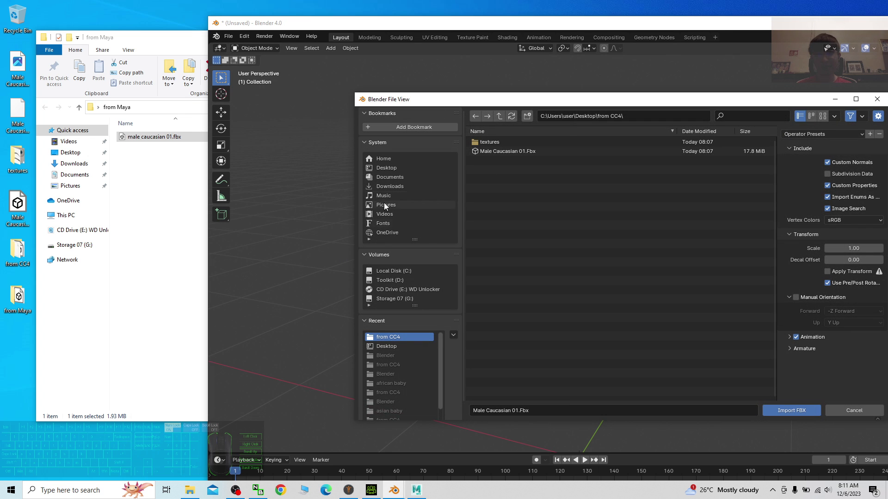
click(389, 168)
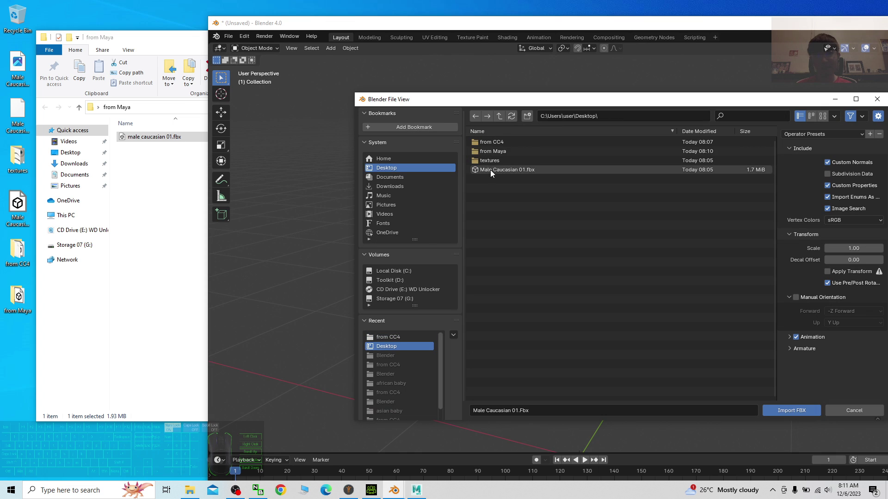
click(492, 151)
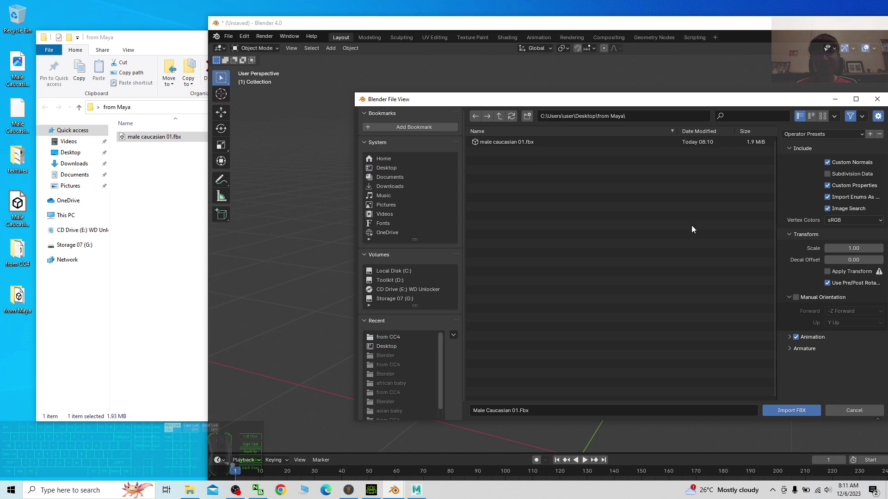
double_click(501, 141)
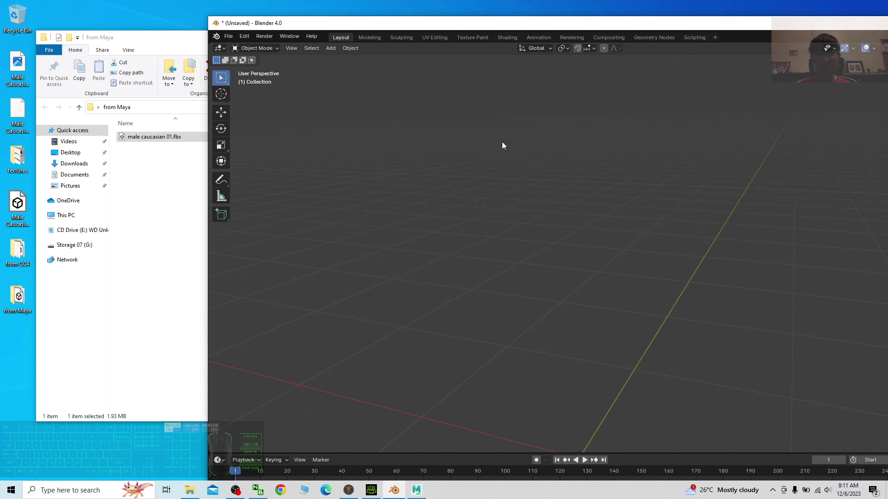
double_click(638, 23)
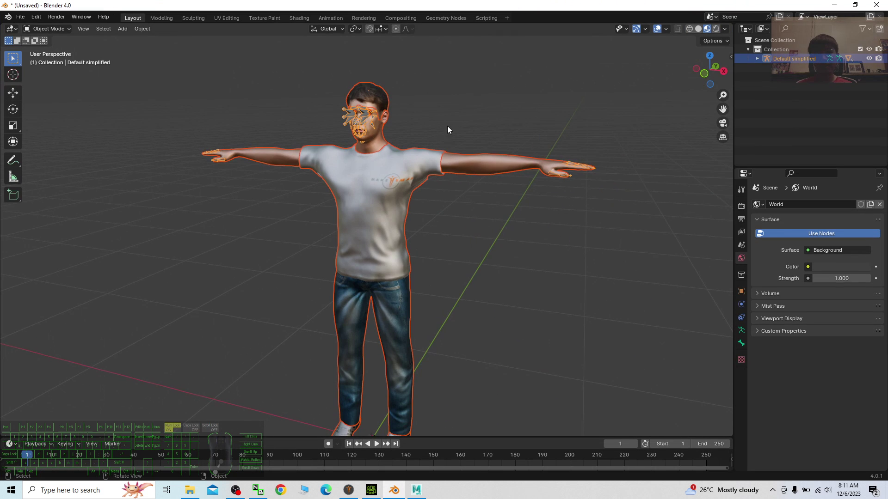
- Set the imported armature to draw in front of the character and display its bones as Stick
scroll(425, 167, up, 3)
scroll(499, 218, down, 2)
middle_drag(500, 219, 487, 189)
click(382, 170)
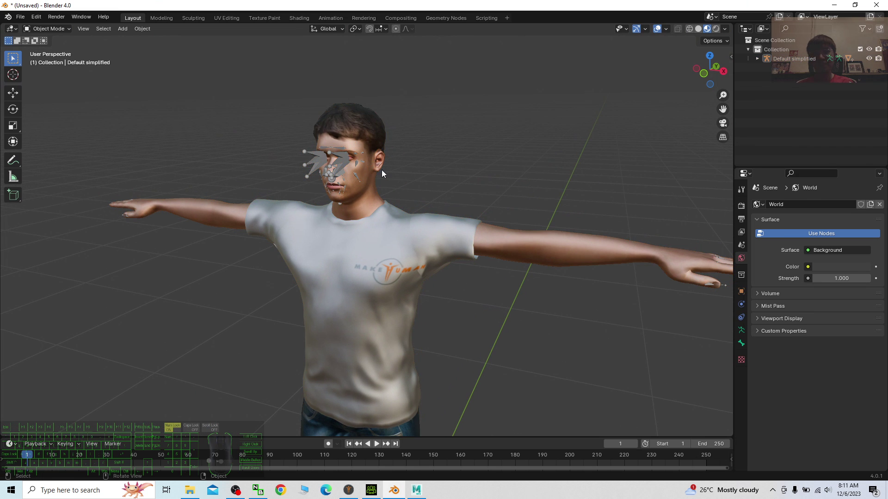
click(344, 160)
click(740, 331)
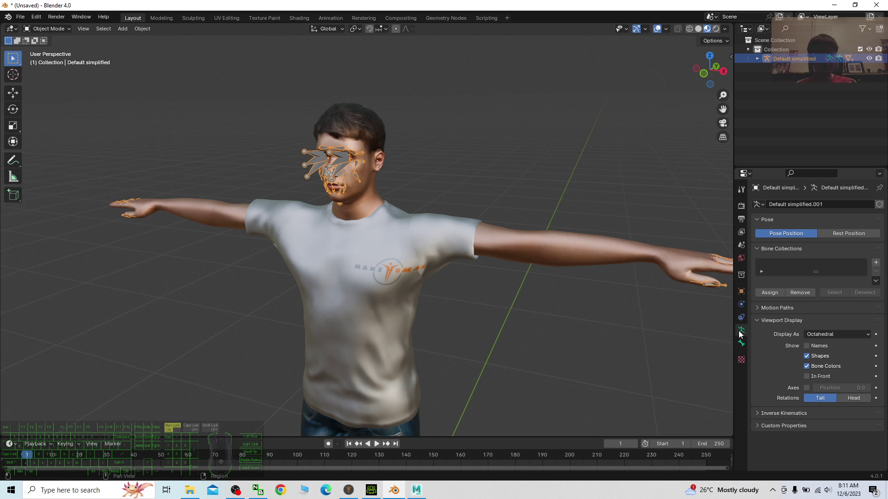
click(809, 376)
click(829, 334)
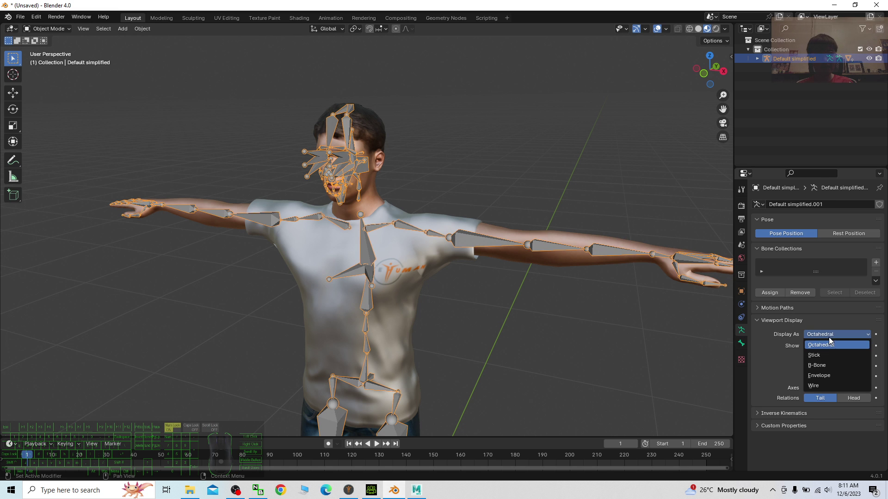
click(814, 355)
- Set the Metallic value of the body mesh's skin material to 0
scroll(412, 84, up, 5)
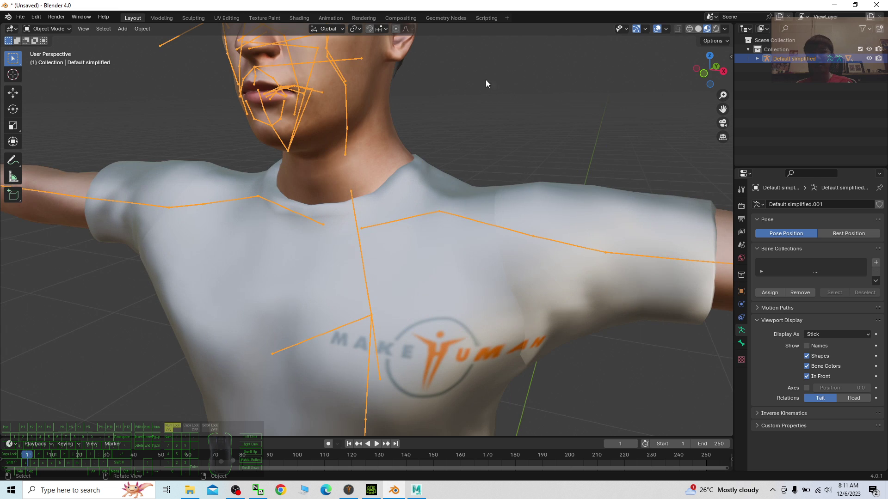
middle_drag(486, 83, 527, 251)
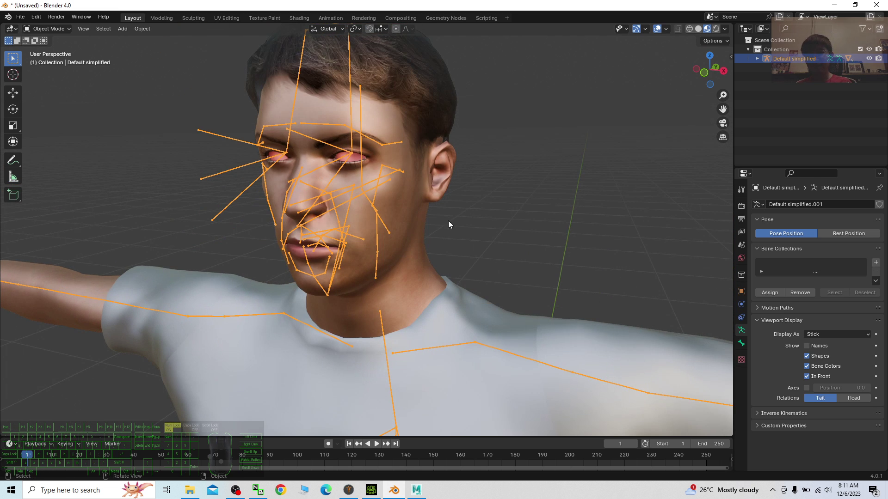
click(405, 210)
scroll(421, 240, down, 5)
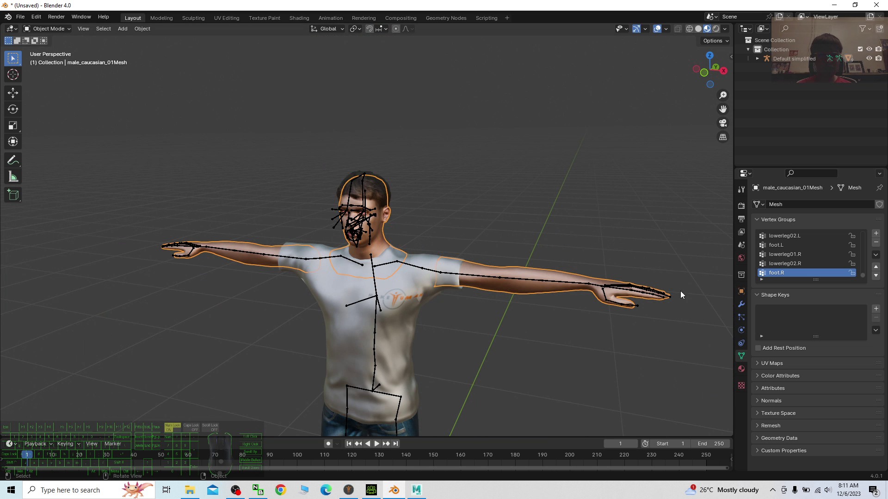
click(741, 369)
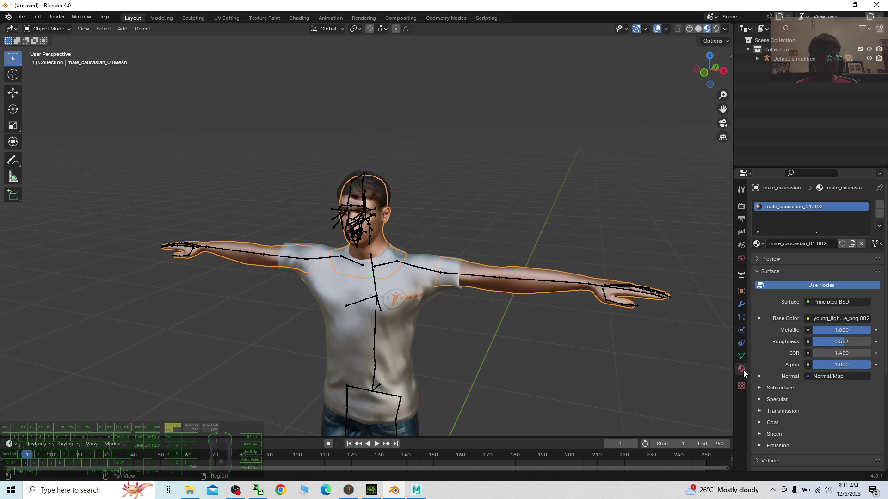
click(823, 330)
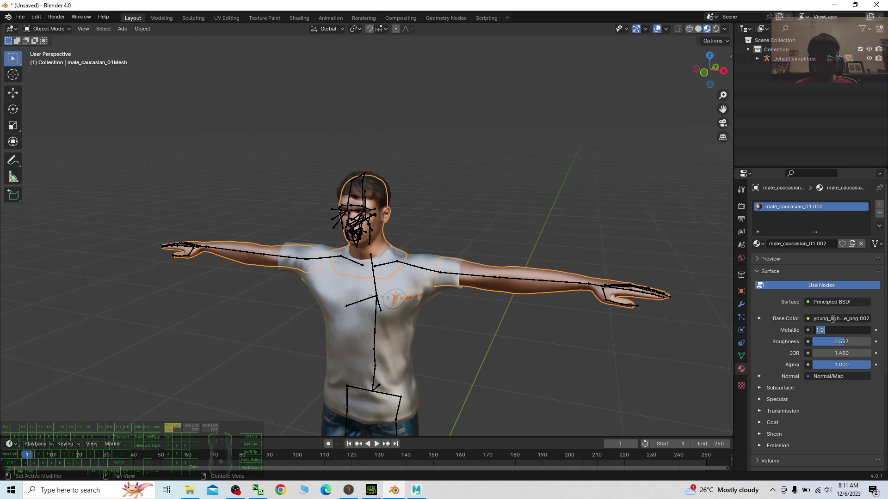
key(Return)
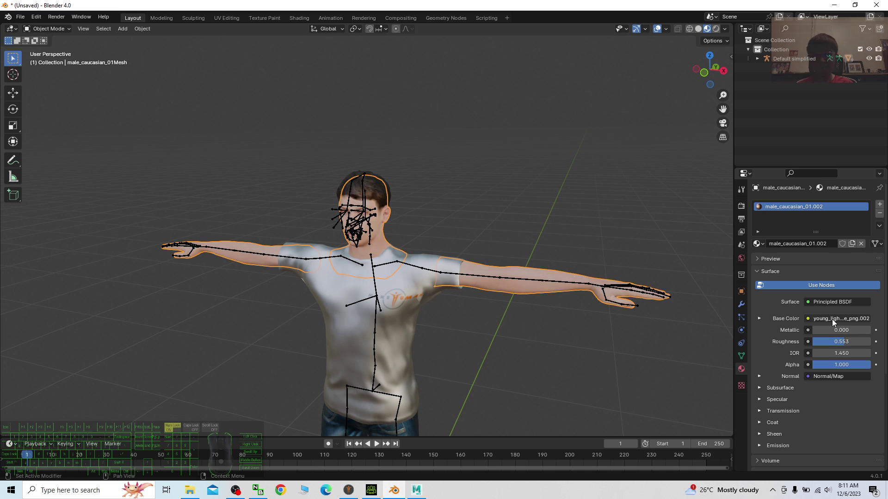
- Set the Metallic value of the casual suit's material to 0
click(411, 297)
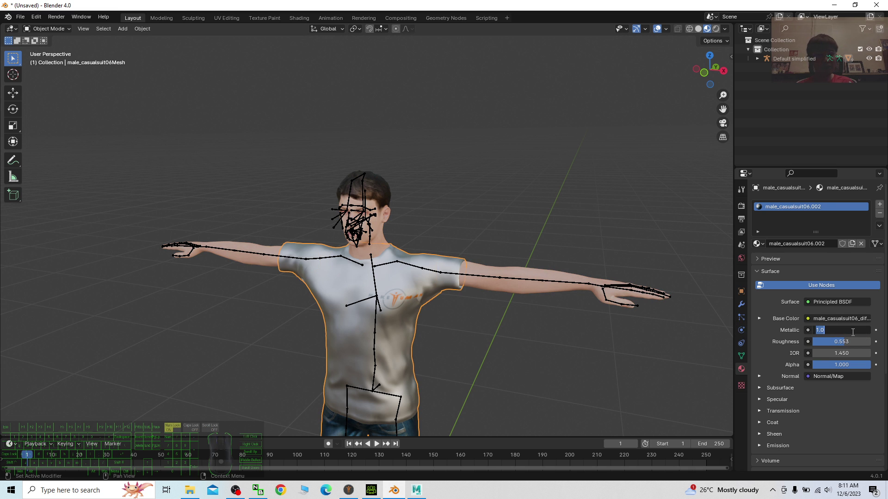
text(0)
key(Return)
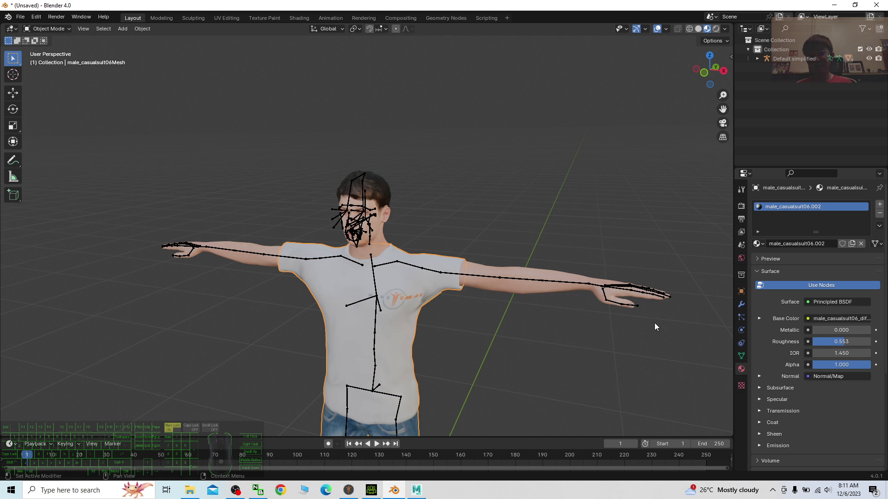
- Set the Metallic value of the shoes' material to 0
scroll(524, 347, down, 5)
scroll(494, 315, up, 4)
scroll(498, 236, up, 5)
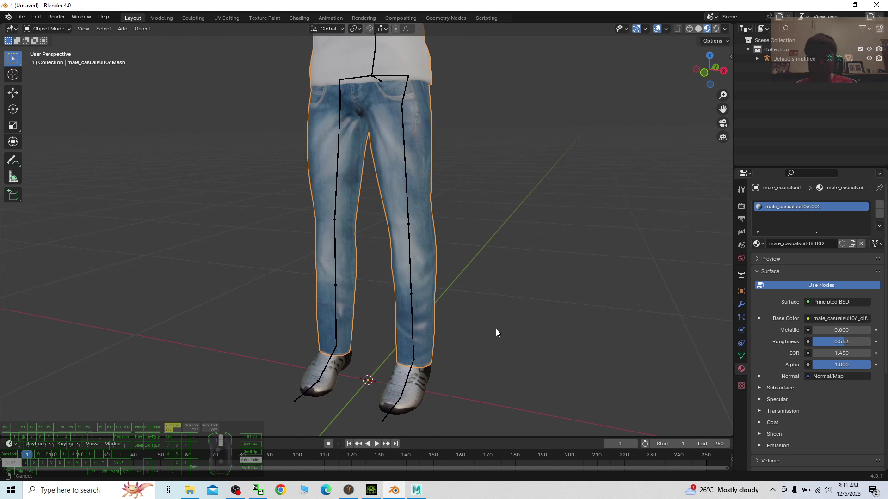
click(408, 381)
click(415, 391)
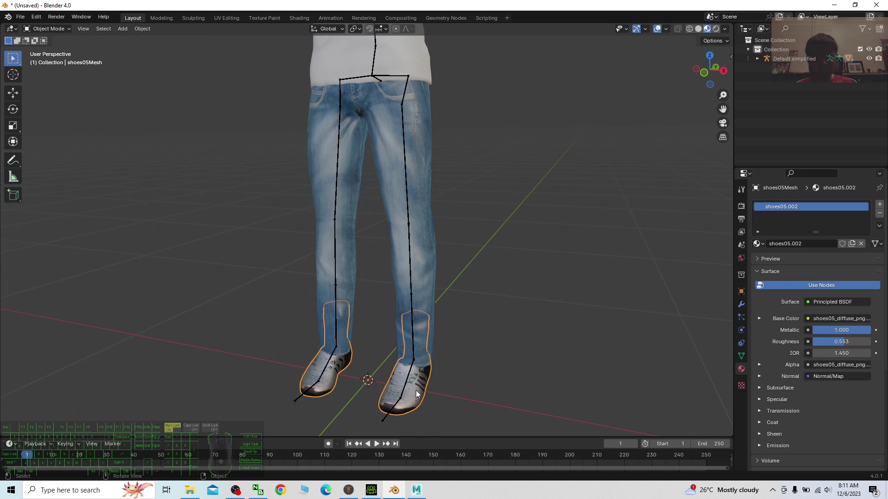
click(845, 330)
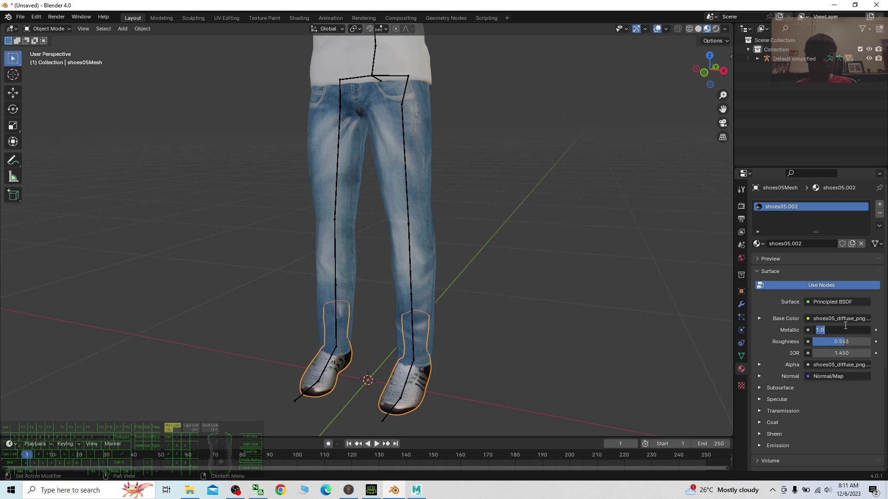
text(0)
key(Return)
- Change the blend mode of the eye mesh's high-poly material to Alpha Hashed
shift+scroll(579, 210, up, 10)
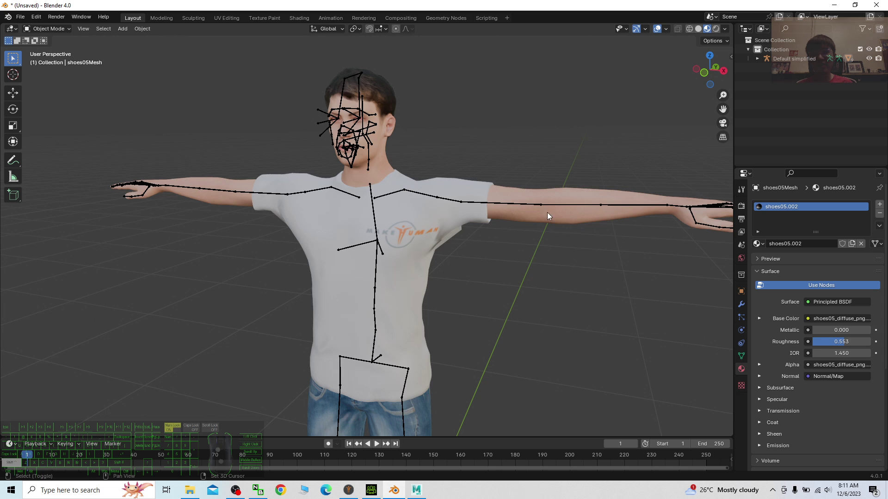
shift+scroll(547, 215, up, 4)
scroll(534, 252, up, 10)
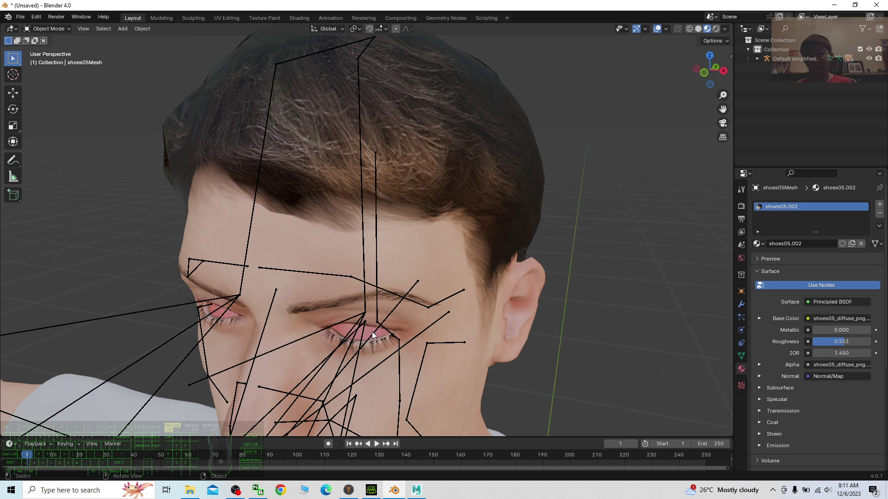
click(373, 334)
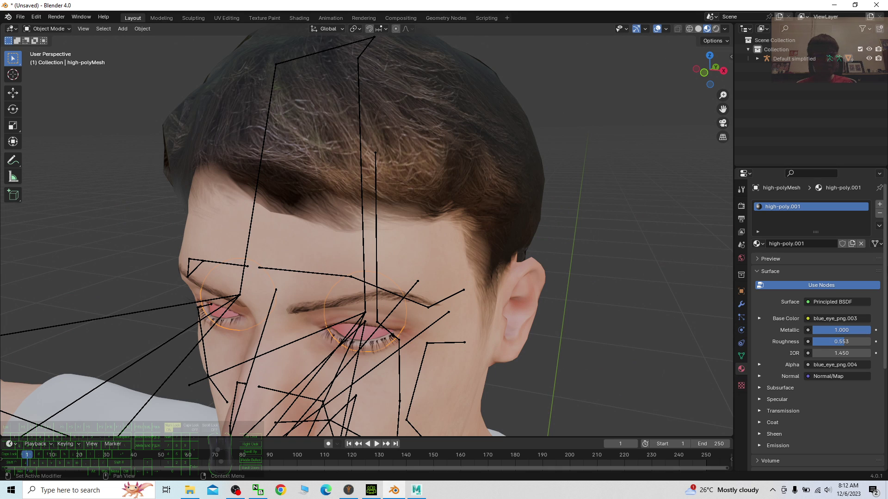
scroll(823, 301, down, 8)
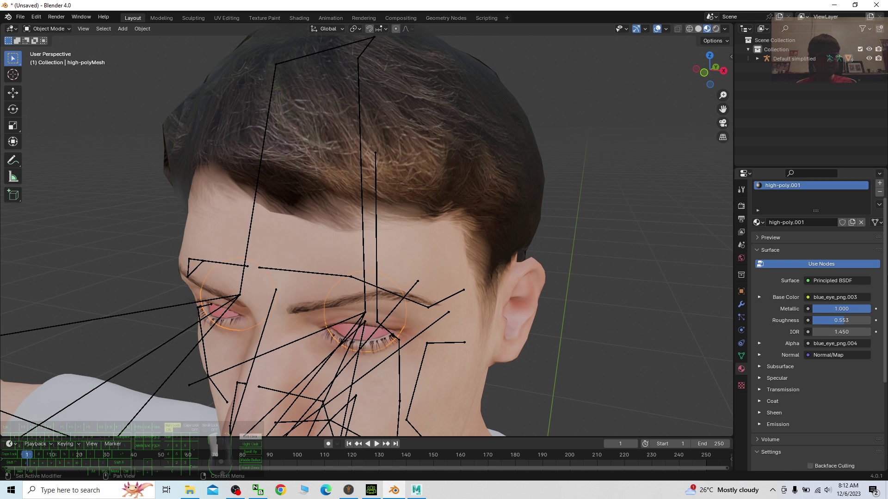
click(821, 343)
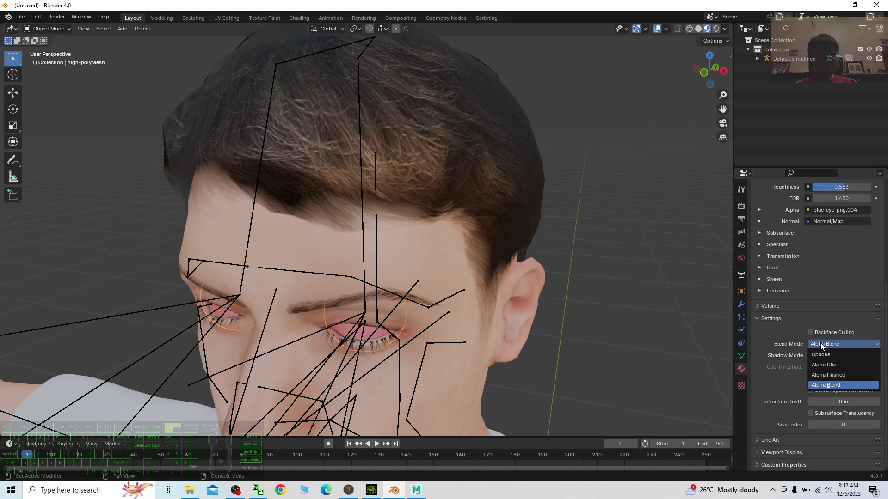
click(830, 373)
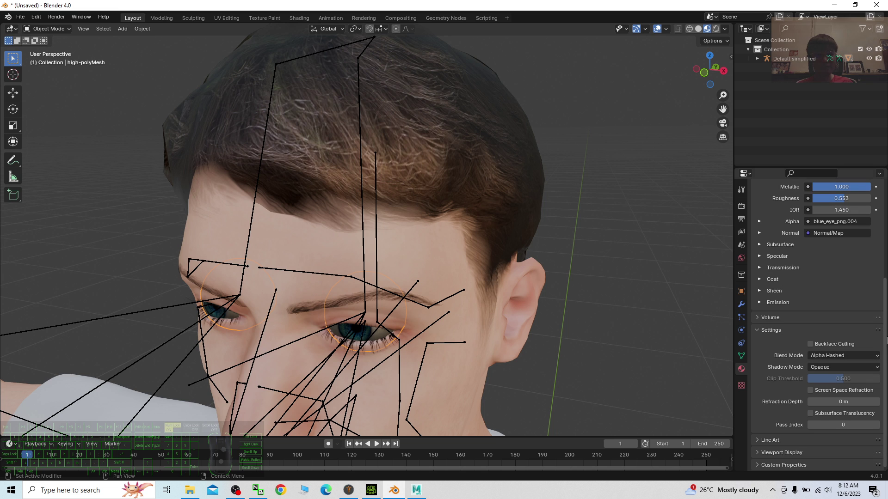
scroll(829, 268, up, 3)
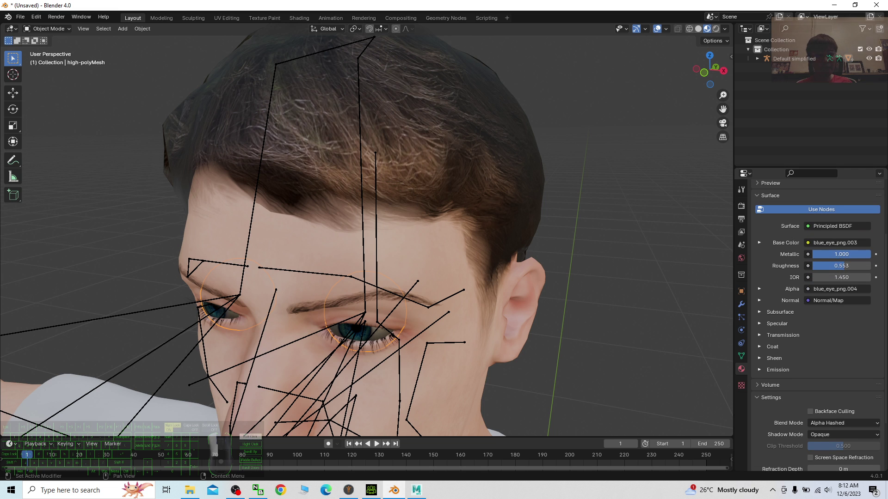
- Set the Metallic value of the eye mesh's material to 0.5
click(848, 256)
text(0.5)
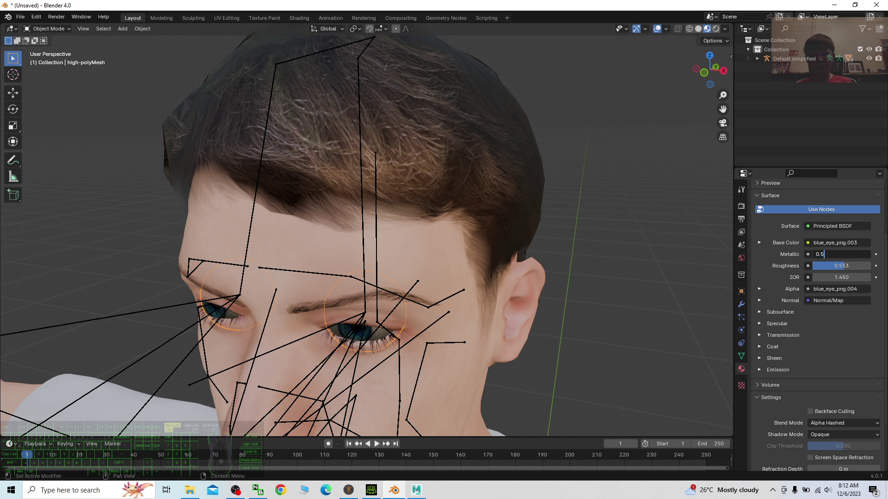
key(Return)
scroll(534, 242, down, 6)
middle_drag(513, 317, 525, 242)
scroll(567, 193, up, 8)
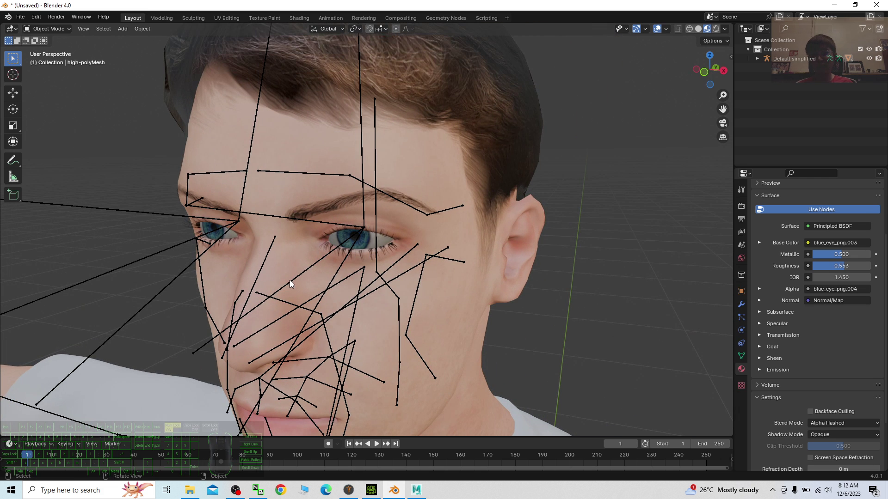
- Select the character's armature, switch it to Pose Mode and deselect all bones
click(289, 280)
click(67, 29)
click(50, 59)
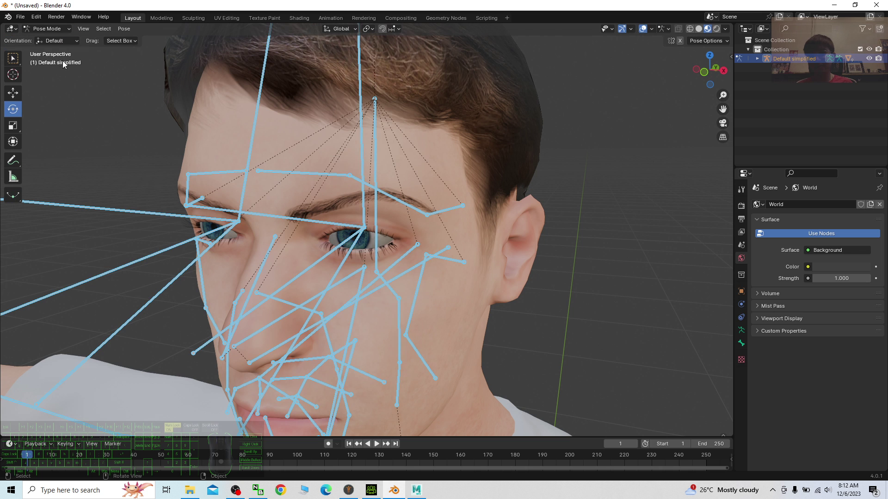
click(604, 299)
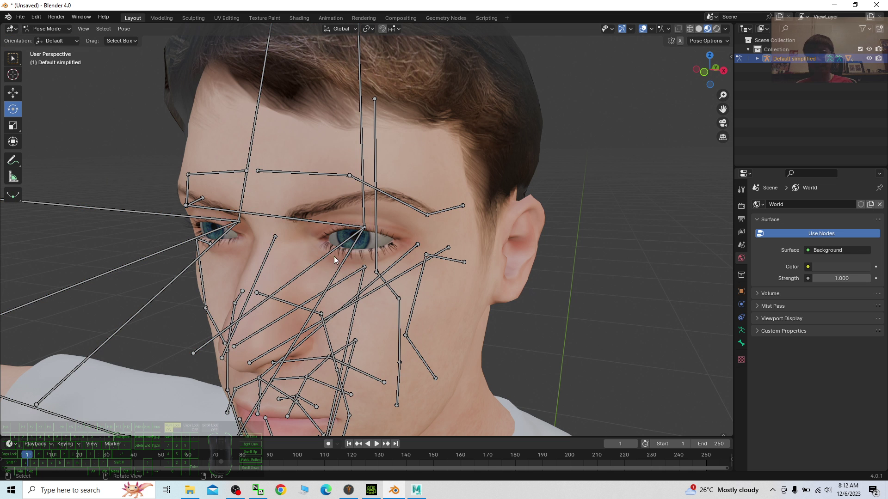
- Try rotating the left eye bone (eye.L) to test how the eyeball follows it
click(323, 256)
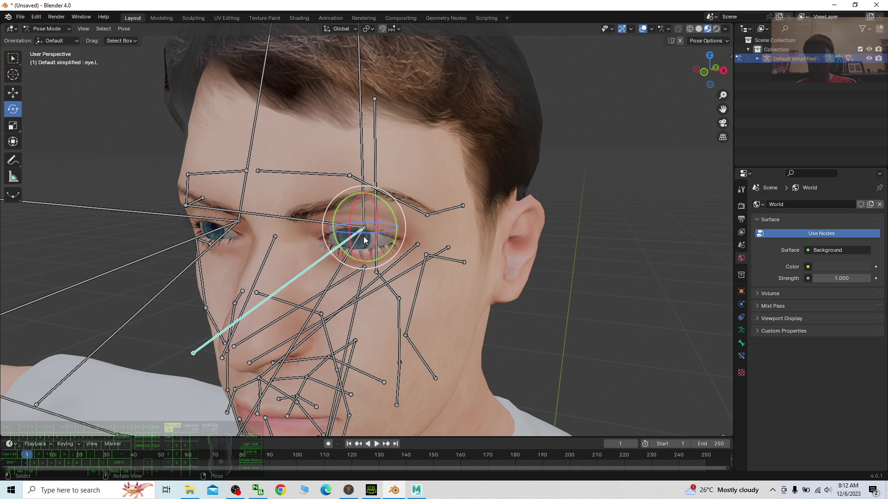
mouse_move(363, 240)
mouse_down()
mouse_move(380, 241)
mouse_move(368, 240)
mouse_up()
scroll(462, 263, down, 8)
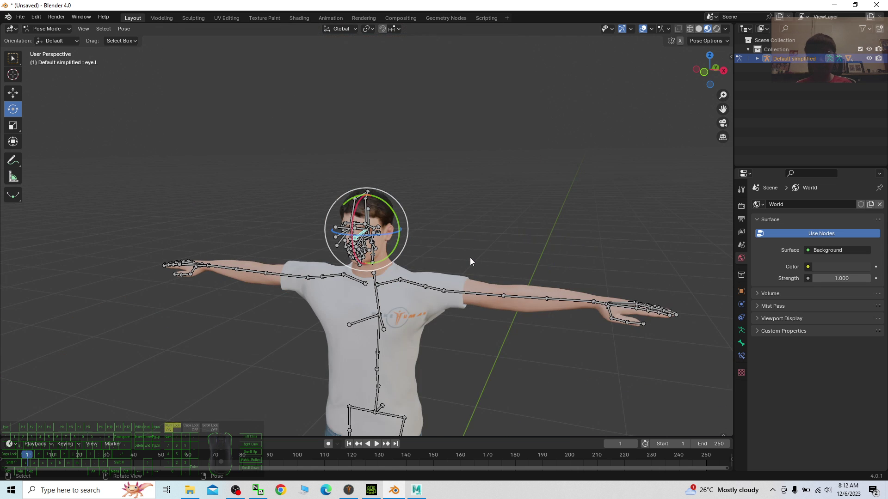
- Rotate the left upper arm bone (upperarm01.L) down beside the body as a test, and undo the rotation
scroll(470, 259, up, 2)
click(449, 310)
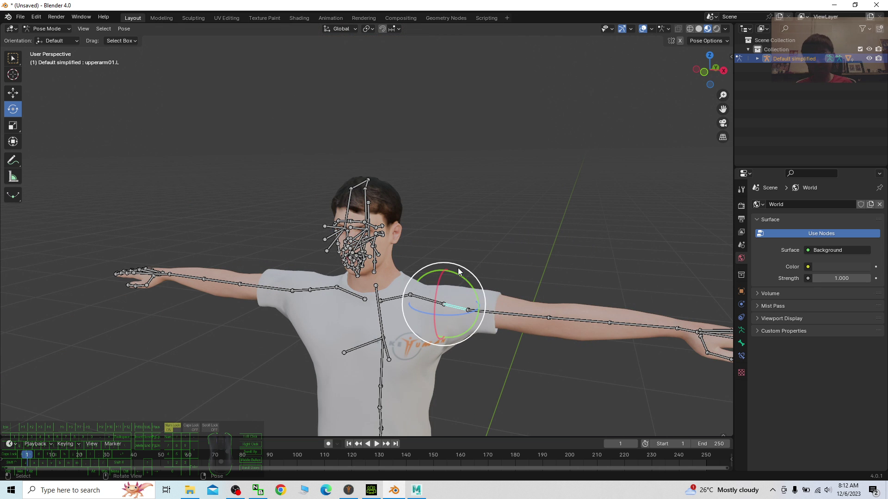
drag(457, 275, 467, 318)
key(ctrl+z)
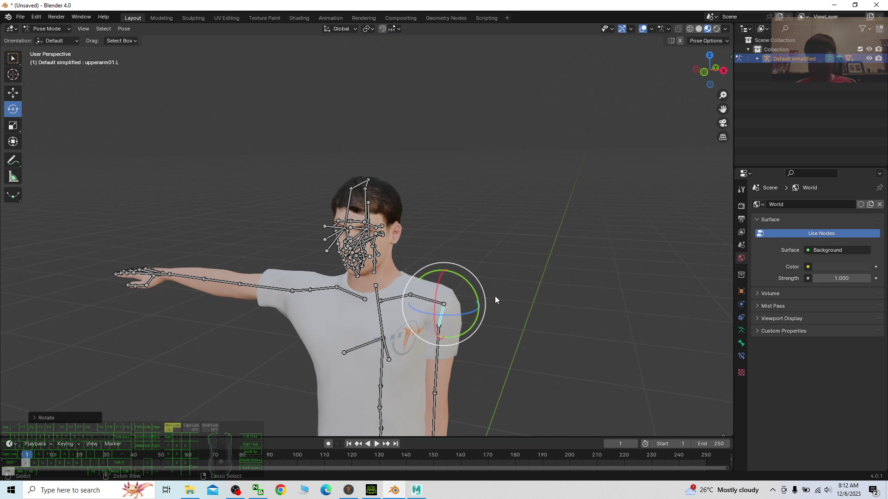
- Try rotating the jaw bone to test the mouth's deformation
scroll(443, 236, up, 9)
scroll(443, 239, down, 5)
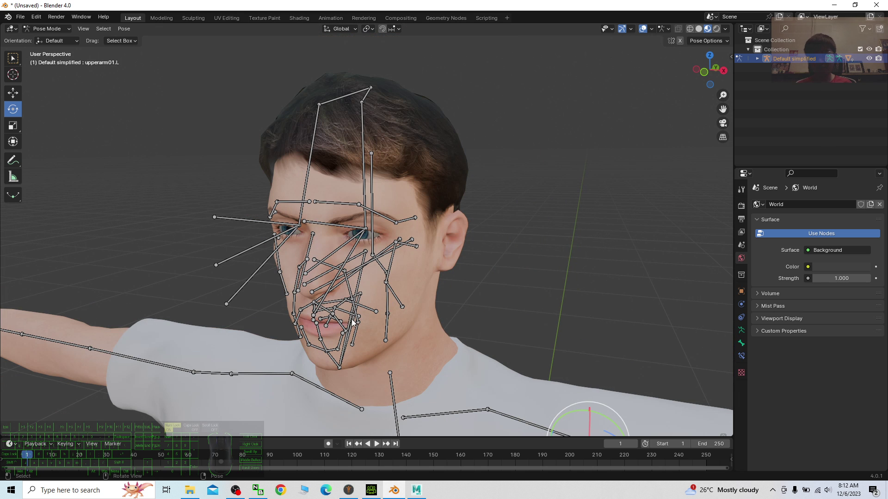
click(358, 290)
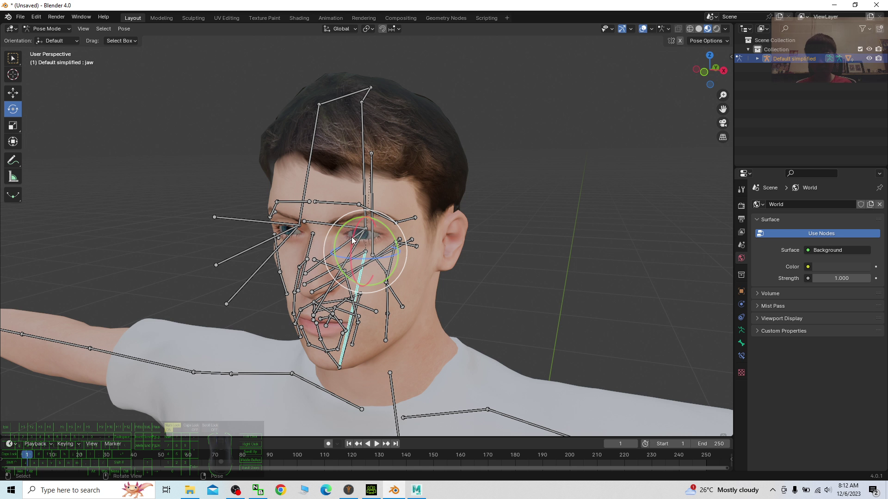
drag(357, 285, 365, 246)
scroll(431, 235, up, 3)
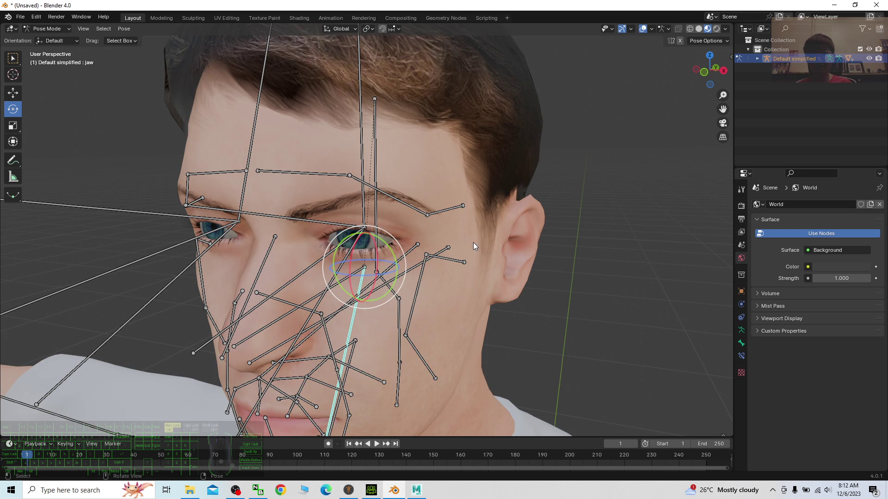
- Try moving the left eyebrow bone (oculi01.L) with the Move tool
click(307, 178)
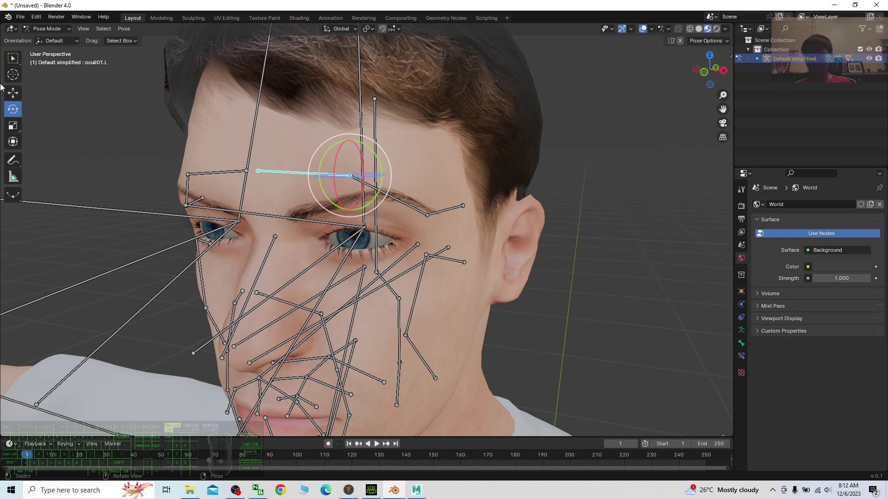
click(14, 95)
drag(349, 141, 464, 149)
scroll(503, 198, down, 10)
scroll(453, 234, up, 3)
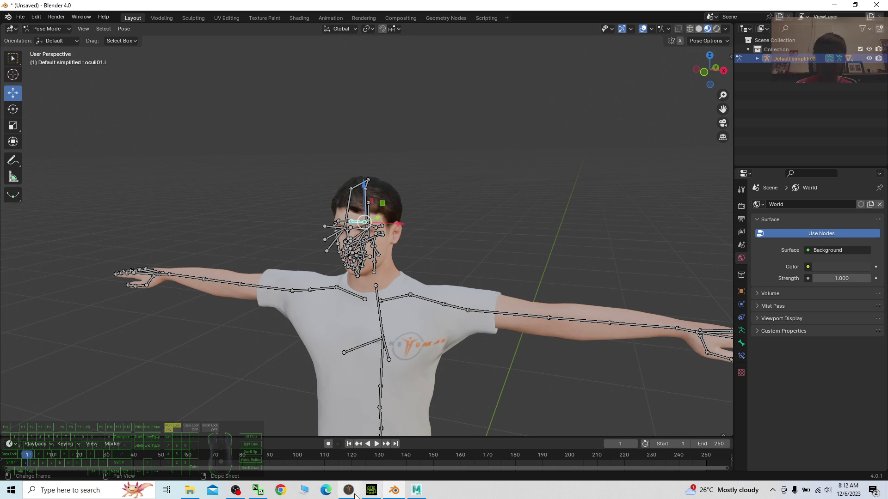
- Switch to MakeHuman to compare the source character with the imported one, and return to Blender
drag(416, 490, 394, 490)
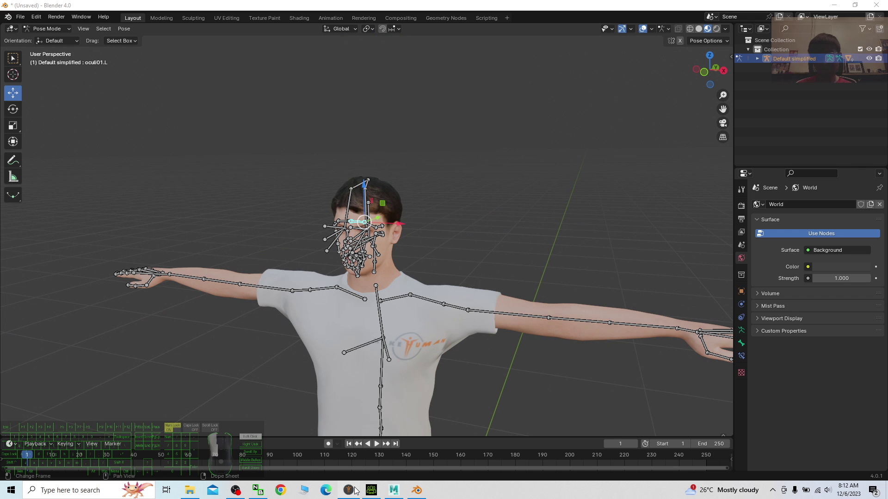
click(394, 490)
scroll(490, 203, down, 2)
scroll(484, 314, up, 3)
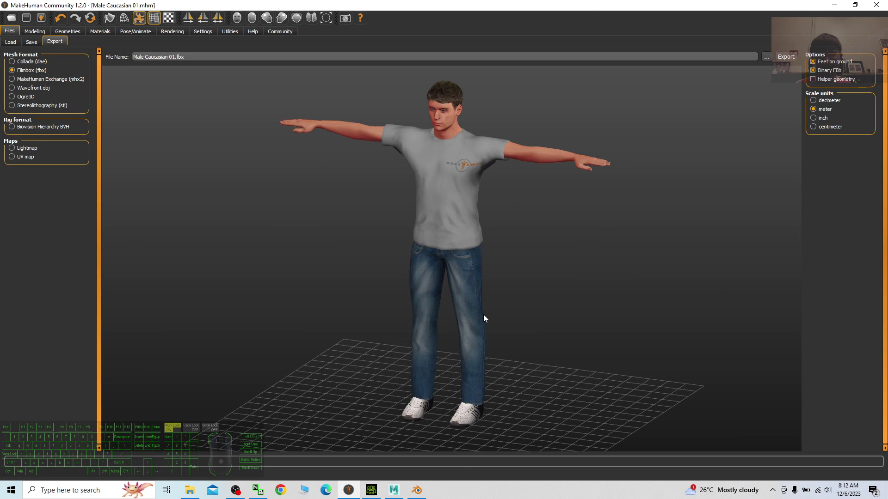
click(416, 490)
scroll(433, 295, down, 3)
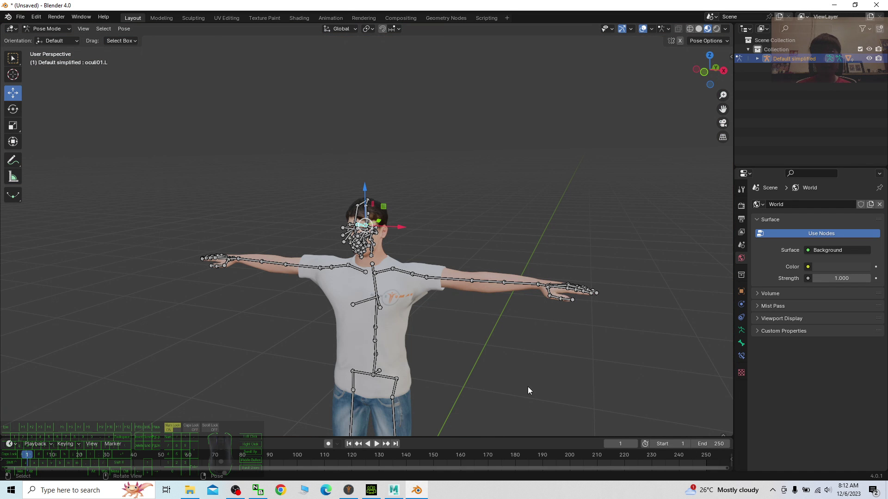
- Review the character's versions in Maya, Character Creator 4 and MakeHuman
click(834, 5)
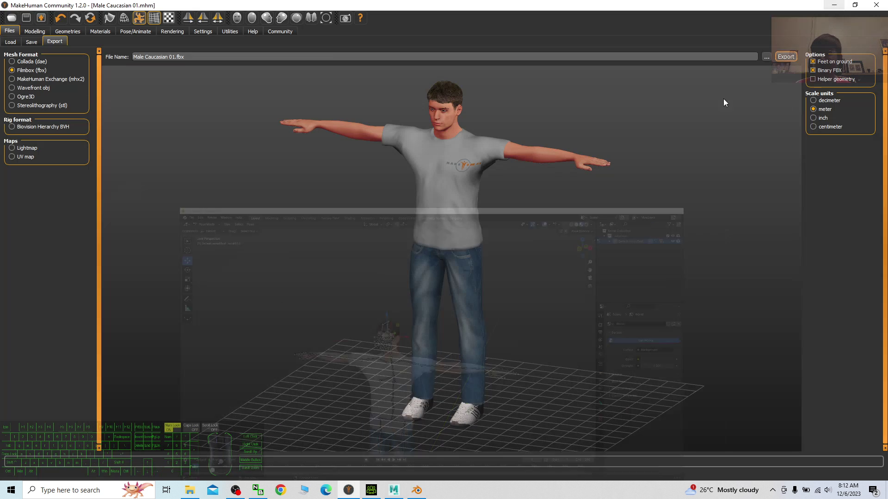
click(394, 490)
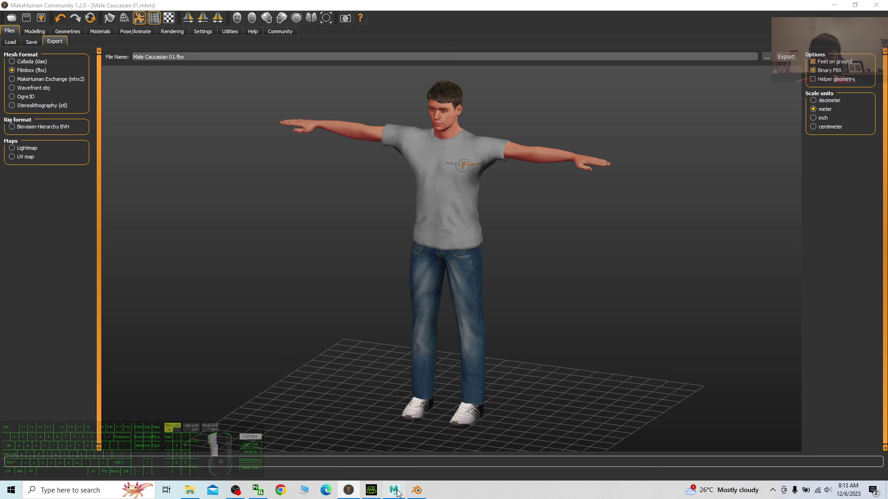
click(768, 38)
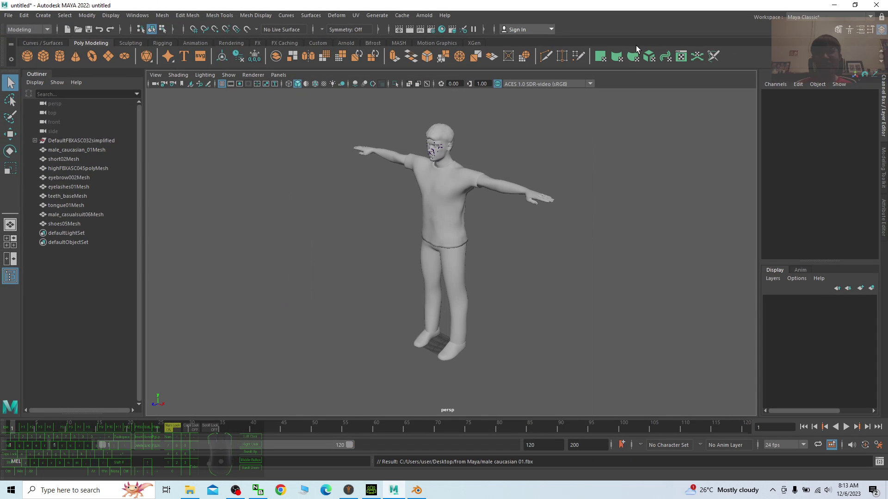
click(371, 490)
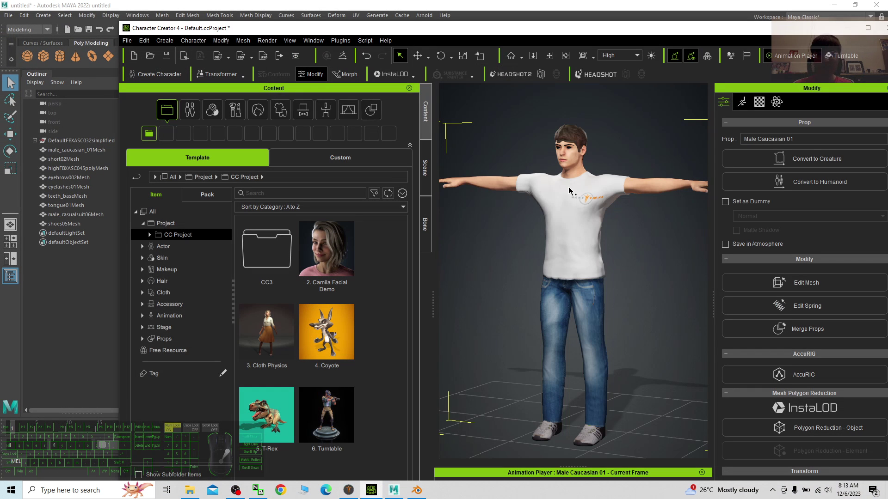
click(843, 28)
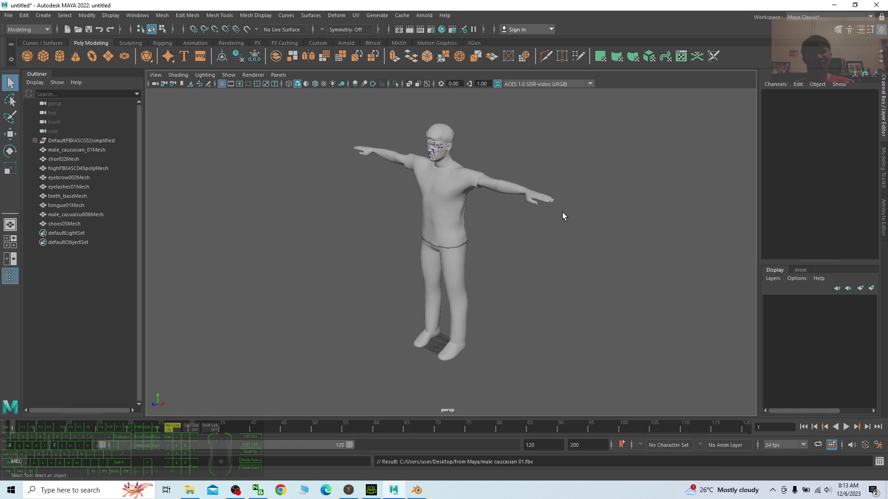
click(834, 5)
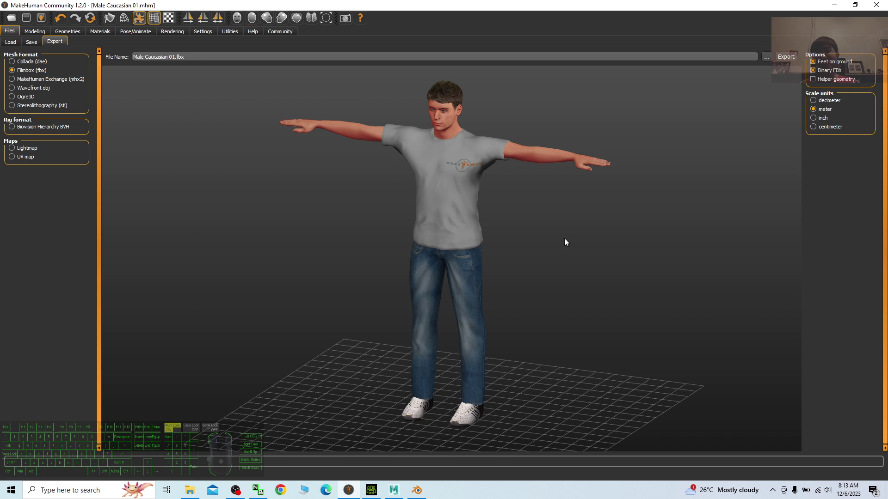
scroll(471, 204, down, 4)
- Switch back to Blender and examine the rigged character's face and upper body
click(416, 490)
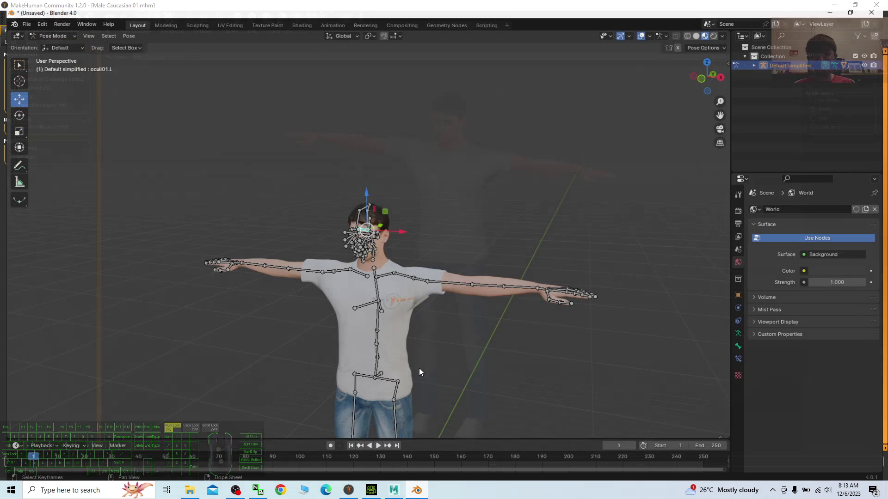
scroll(381, 284, up, 8)
scroll(480, 280, down, 4)
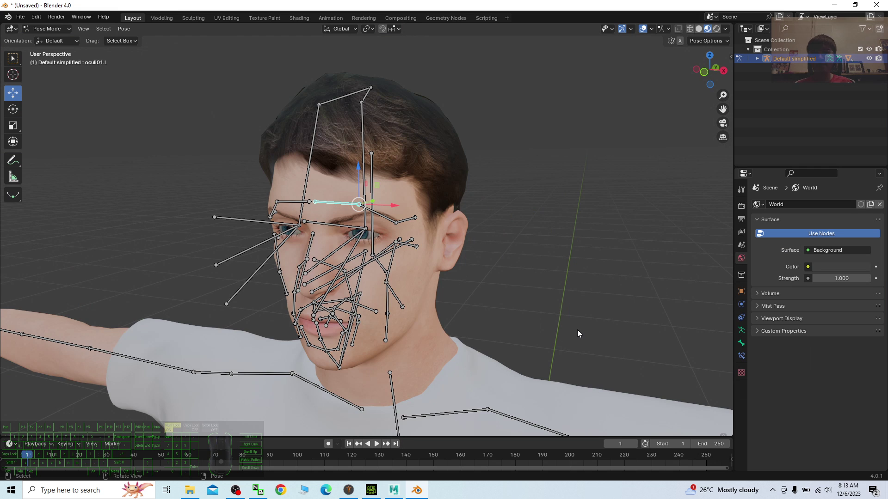
mouse_move(576, 329)
middle_down()
mouse_move(589, 327)
mouse_move(580, 331)
middle_up()
scroll(580, 331, down, 4)
scroll(576, 331, up, 1)
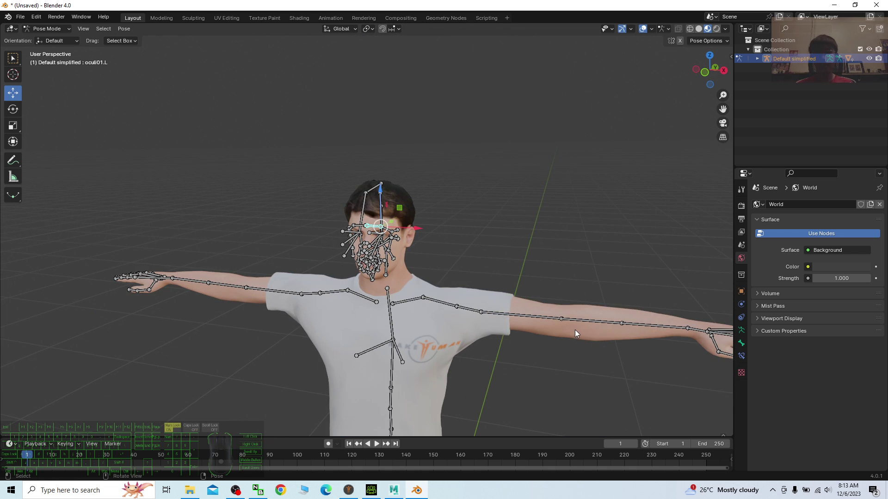
- Deselect the bones, return the armature to Object Mode and clear the selection
click(511, 246)
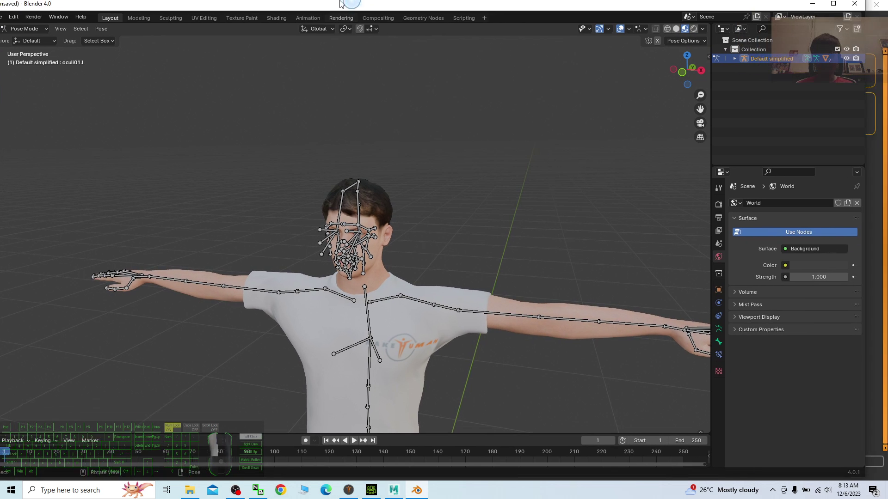
click(45, 28)
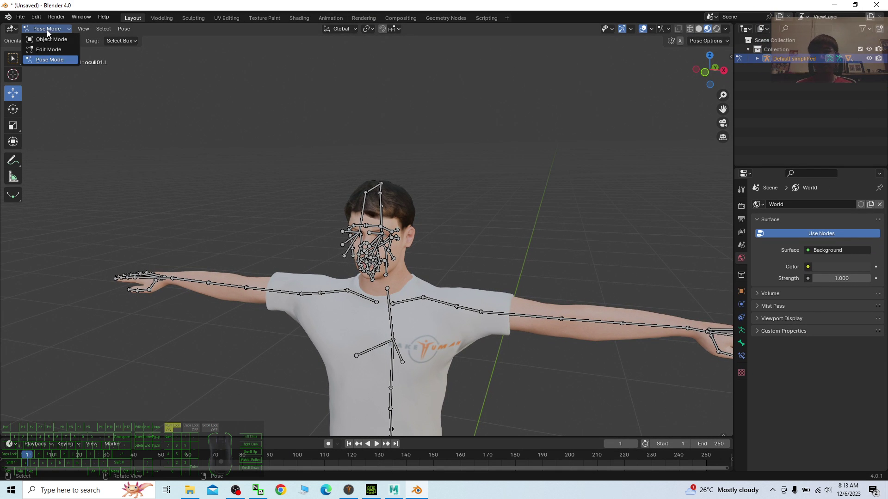
click(55, 38)
click(562, 217)
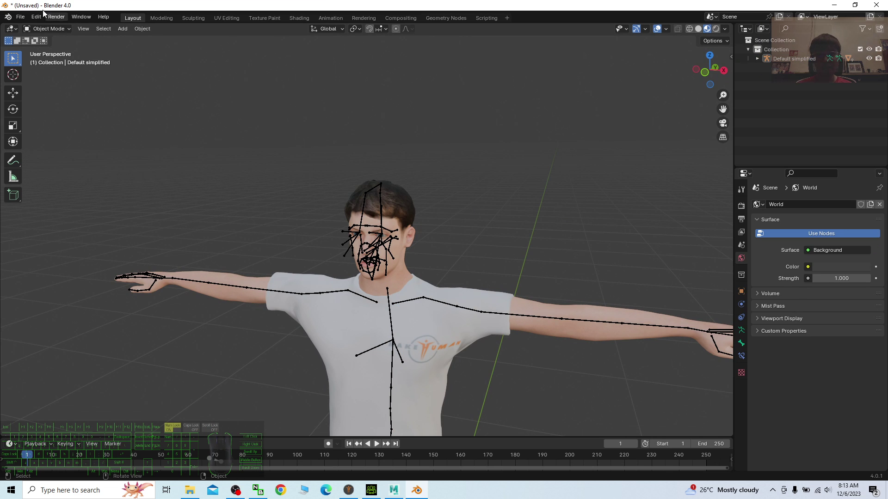
- Select all objects and apply All Transforms to the armature and its meshes
click(741, 291)
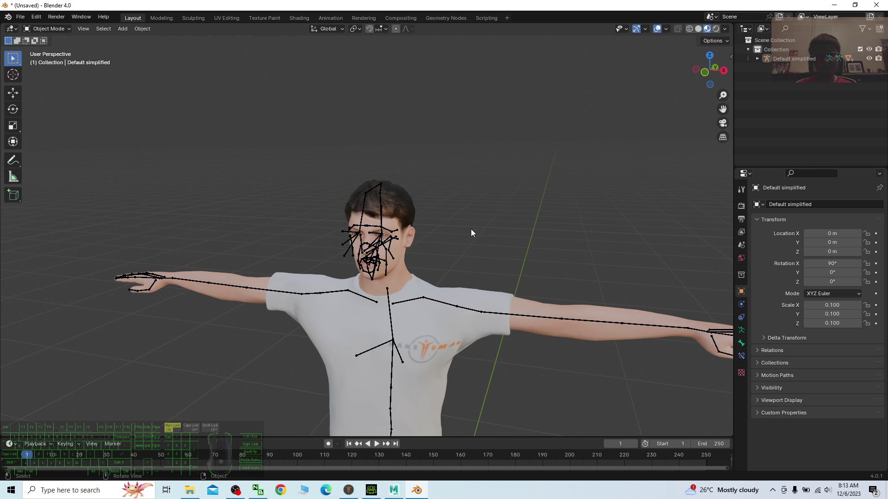
key(a)
key(ctrl+a)
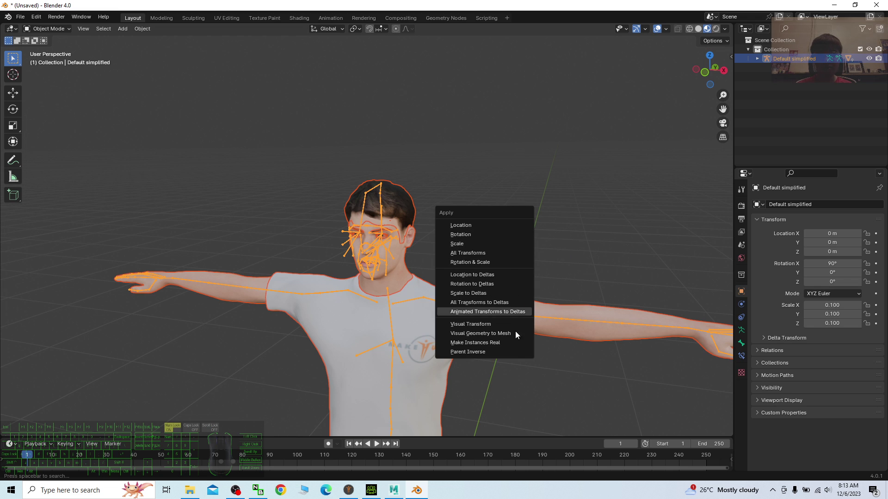
click(488, 252)
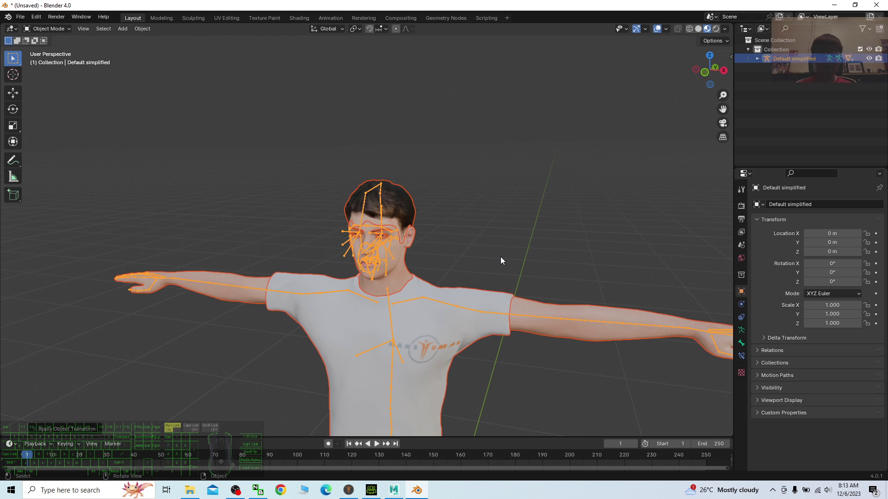
- Shrink the Blender window and minimise MakeHuman and the "from Maya" folder window to expose the desktop
double_click(489, 7)
click(837, 9)
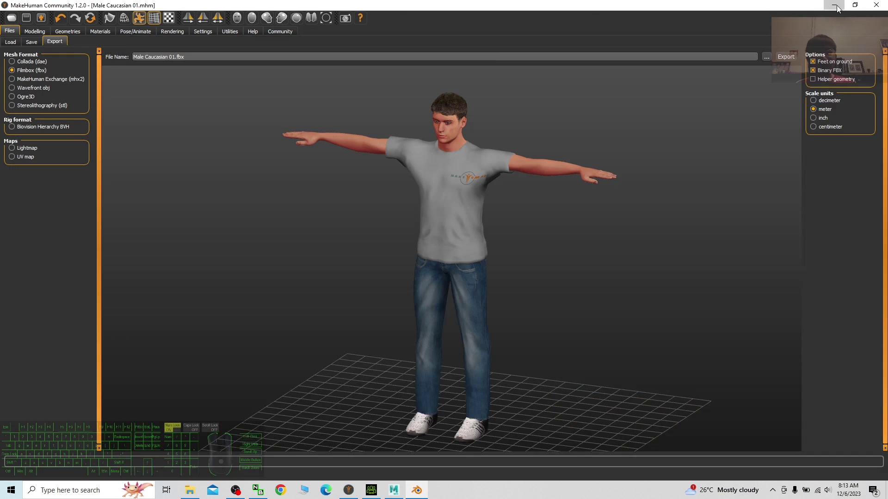
click(837, 9)
double_click(321, 33)
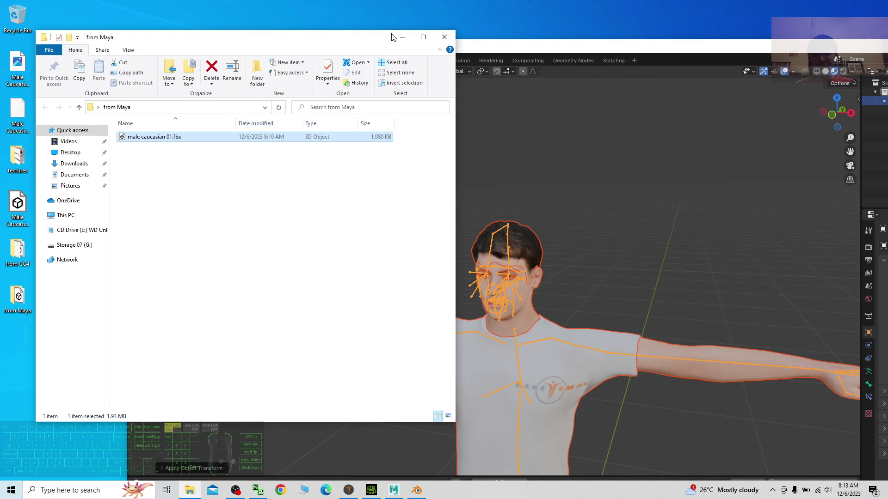
click(402, 36)
- Create a new desktop folder named Male Caucasian Blender and open it
right_click(39, 363)
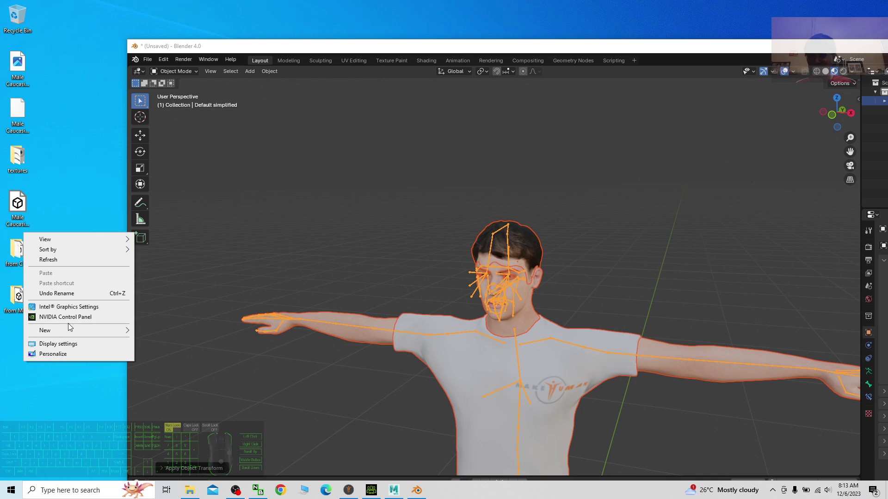
mouse_move(70, 330)
click(234, 331)
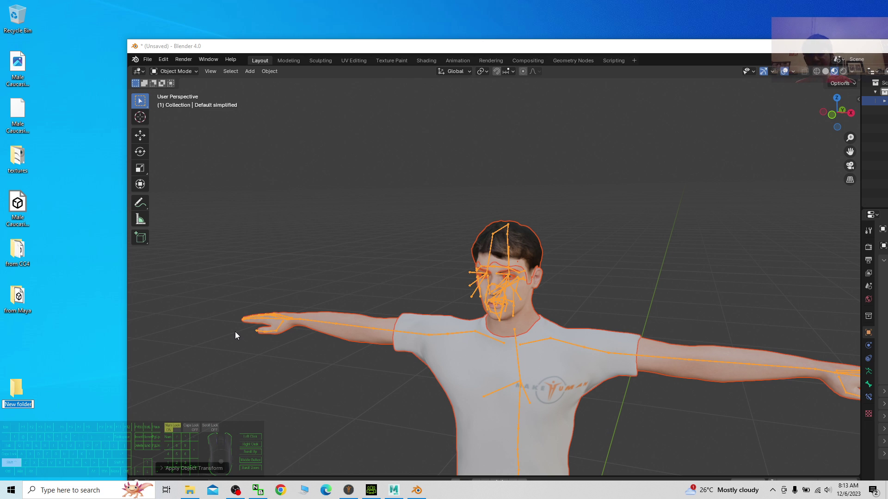
text(Male Caucais)
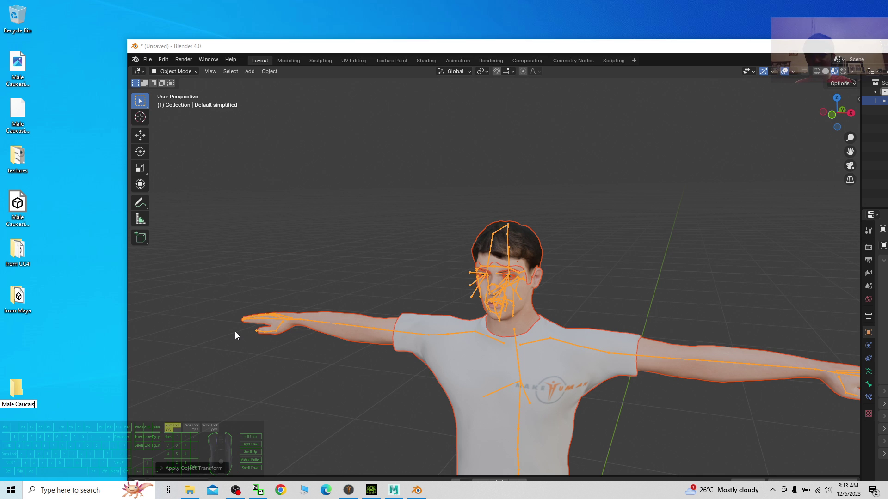
text(sian Blender)
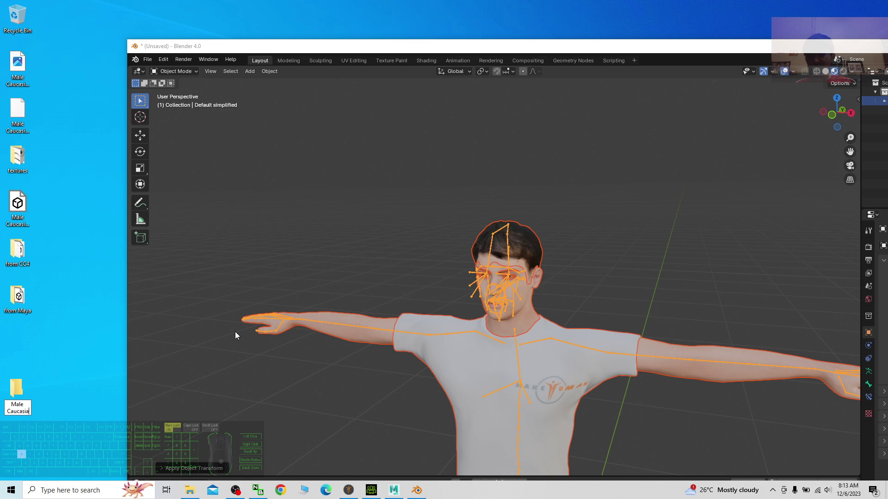
key(Return)
key(Return)
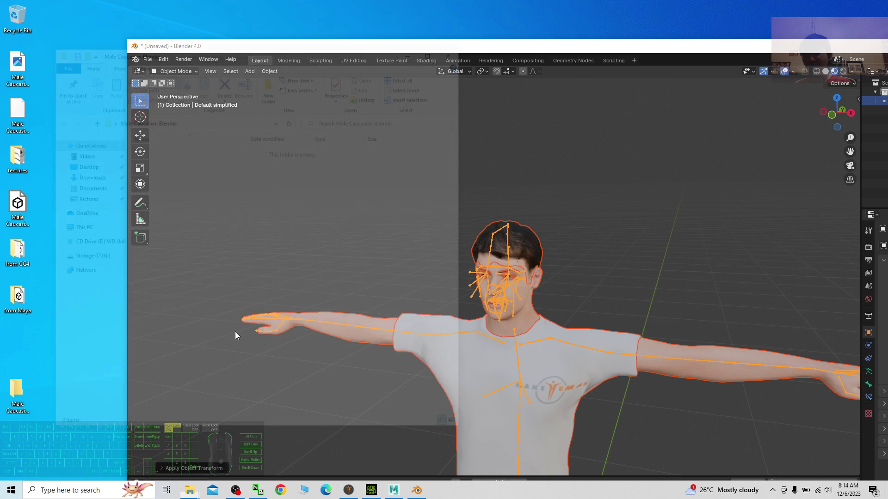
- Save the Blender scene as "Male Caucasian 01.blend" in the Male Caucasian Blender desktop folder and check the folder for it
key(alt+Tab)
drag(133, 53, 158, 56)
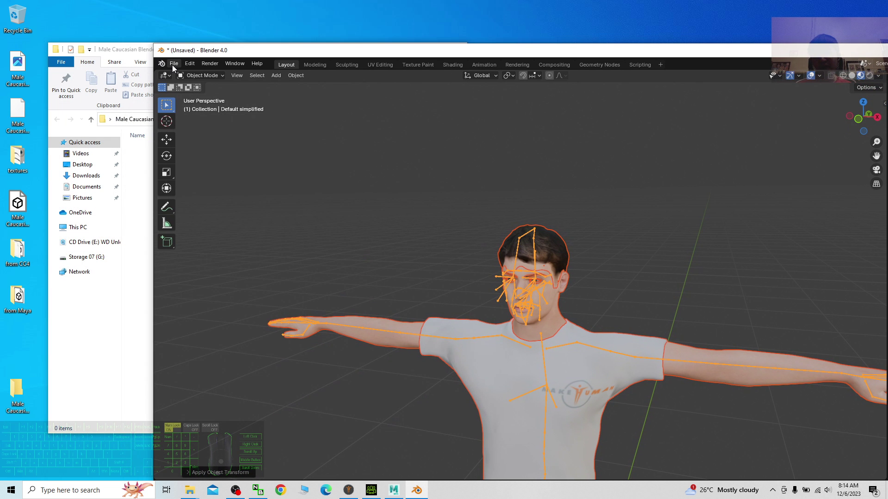
click(173, 64)
click(201, 139)
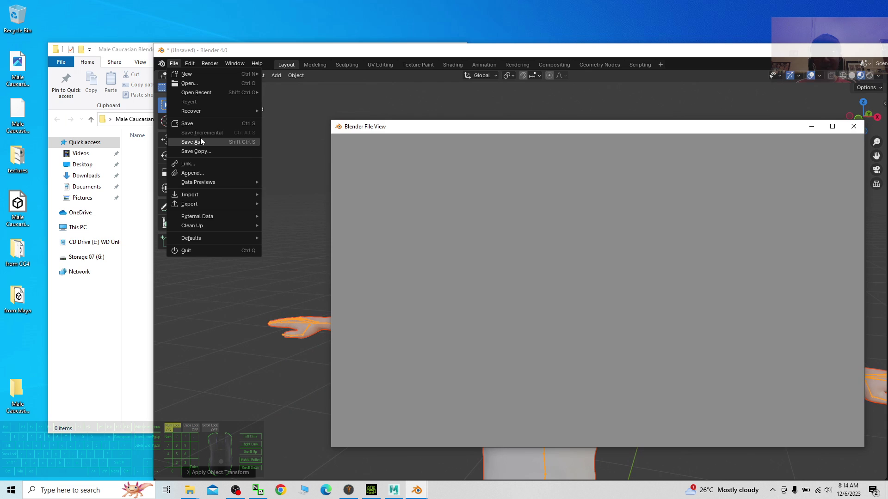
click(371, 195)
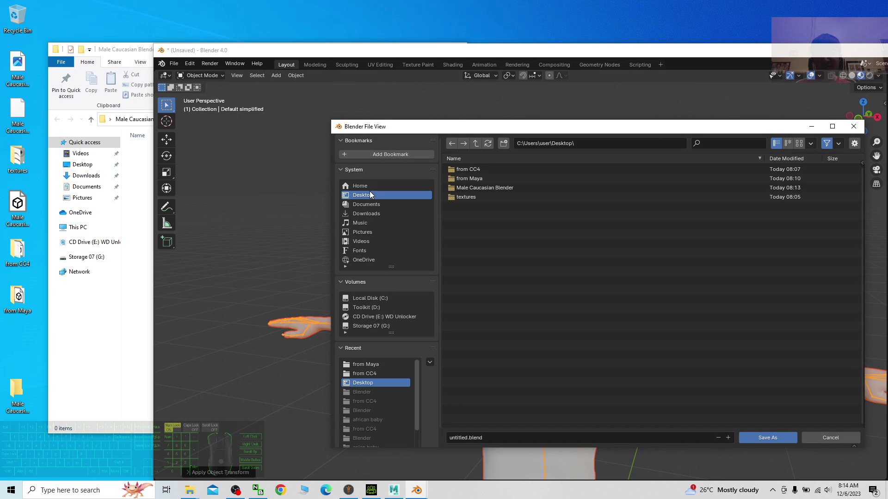
double_click(470, 187)
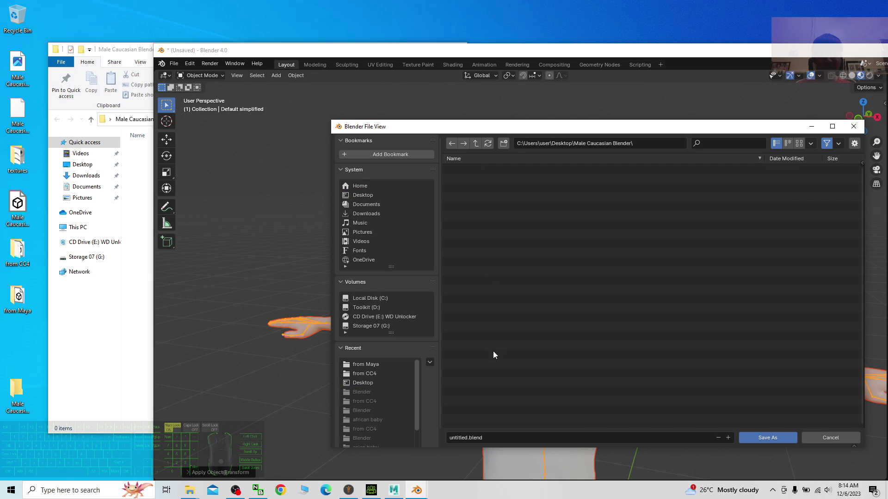
click(489, 439)
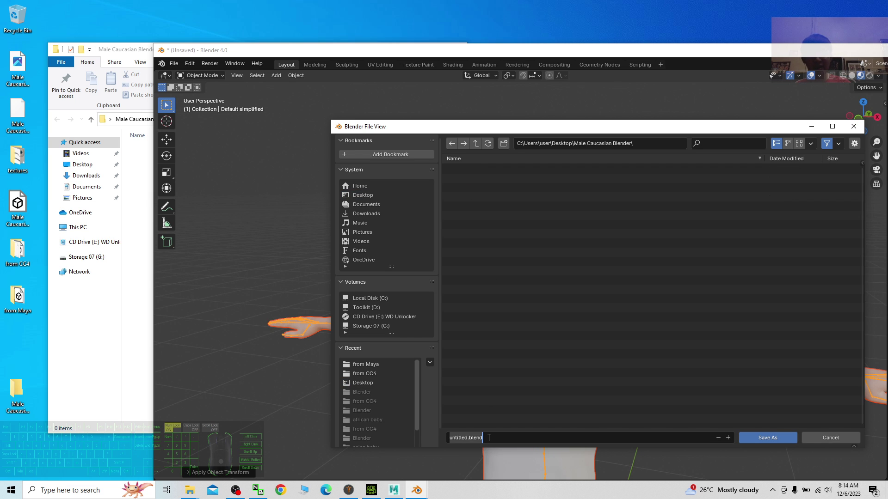
text(Male Caucas)
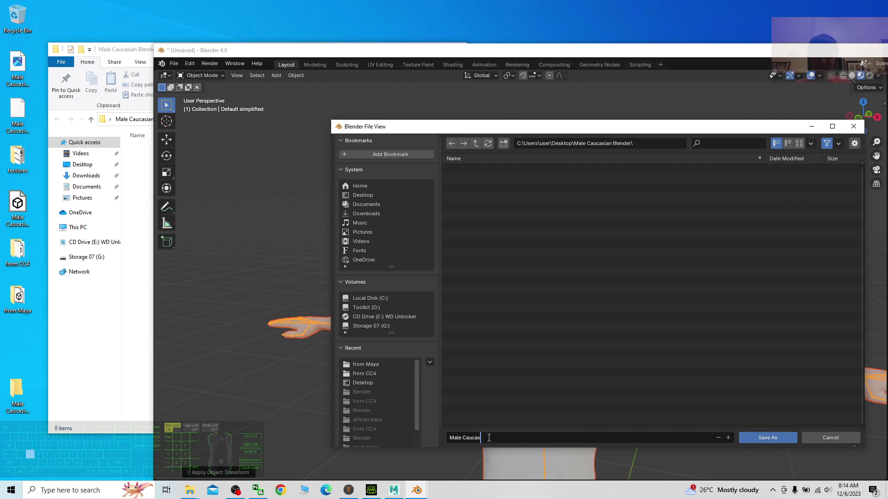
text(ian 01)
key(Return)
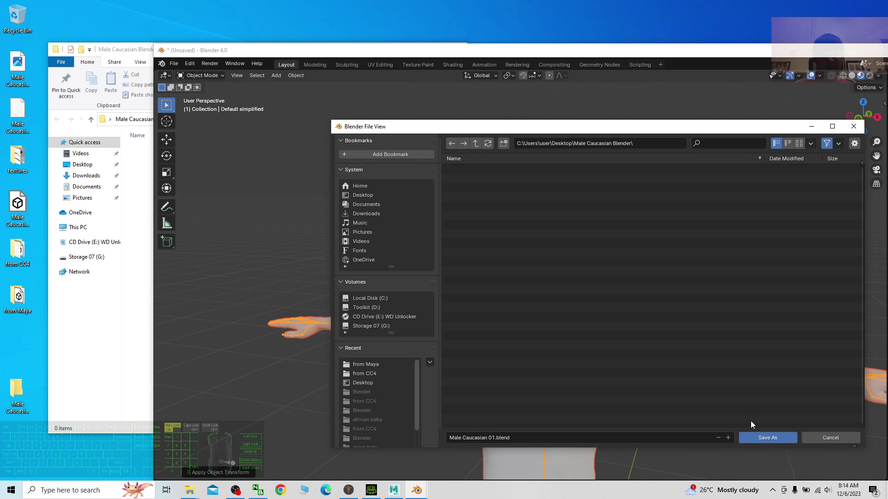
click(767, 438)
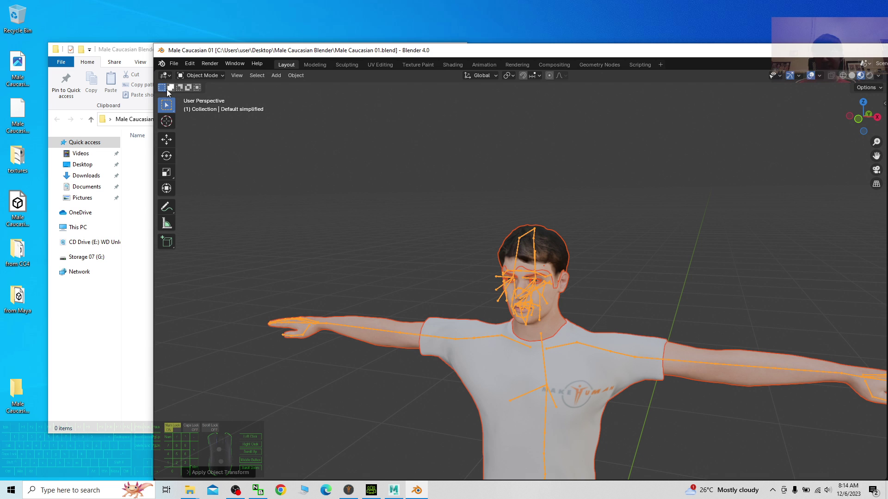
click(145, 54)
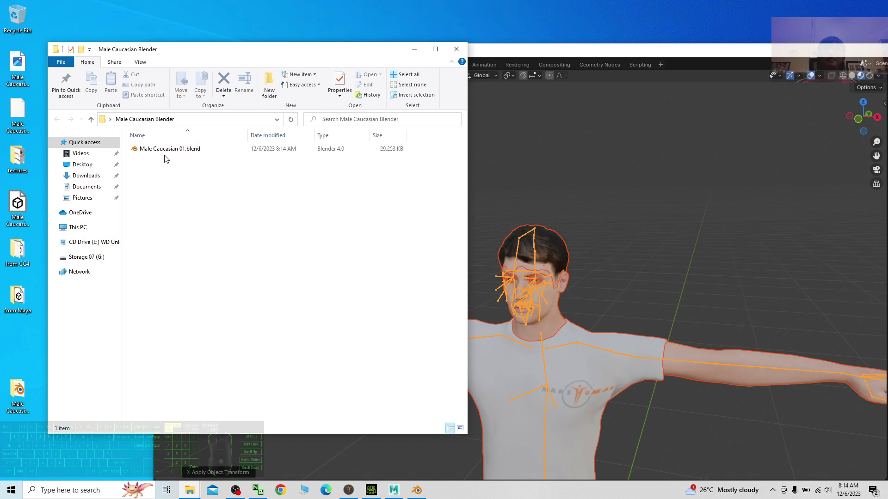
- Export the character from Blender as "Male Caucasian 01.fbx" to the same folder, with path mode Copy and textures embedded
click(536, 56)
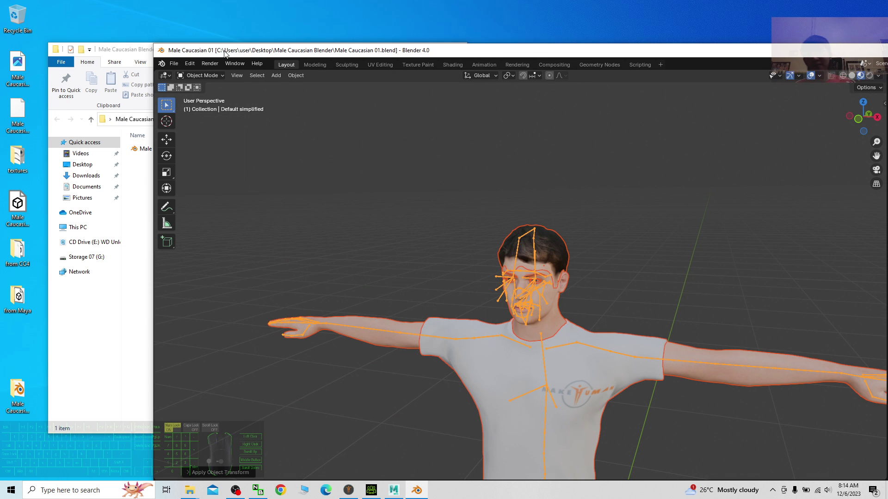
click(174, 65)
mouse_move(213, 203)
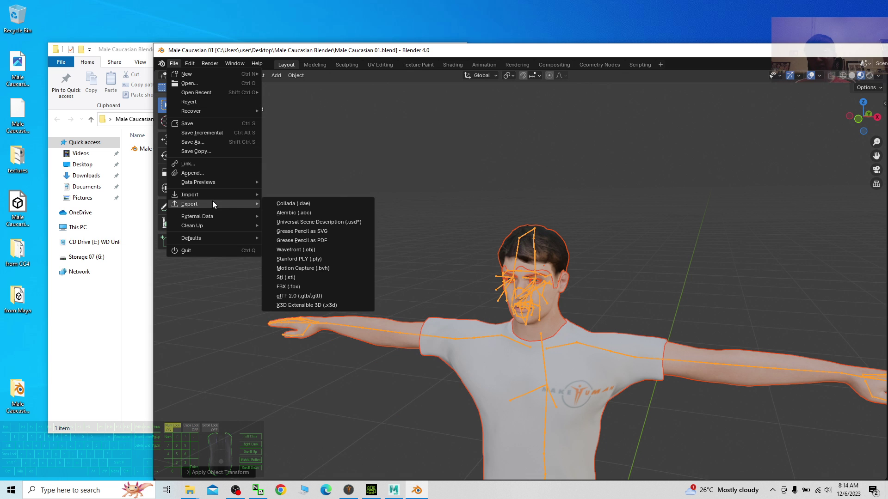
click(296, 287)
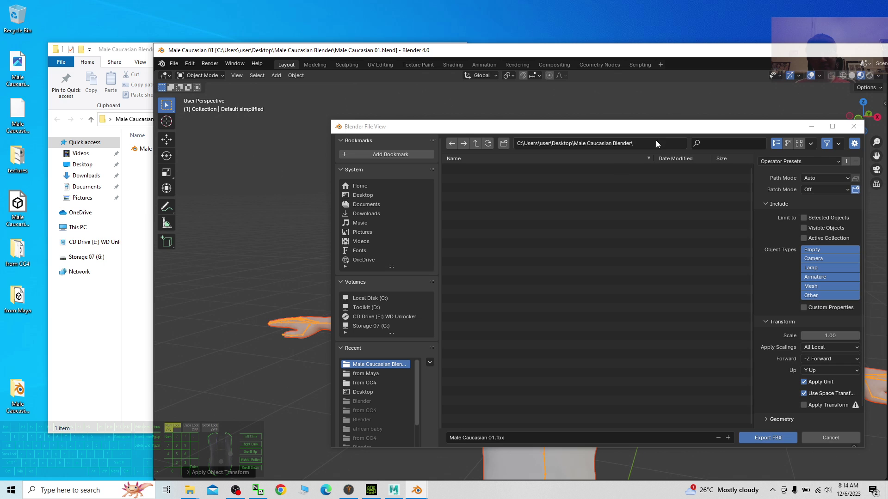
drag(656, 126, 480, 101)
click(648, 153)
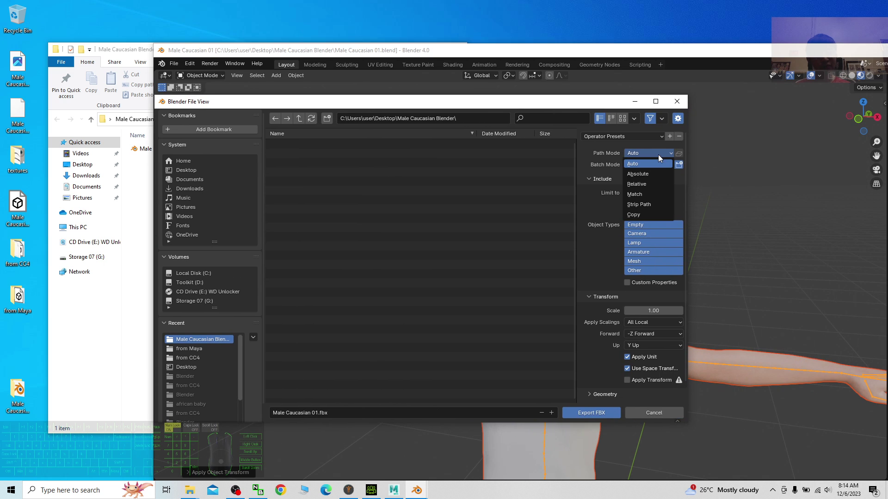
click(642, 214)
click(677, 154)
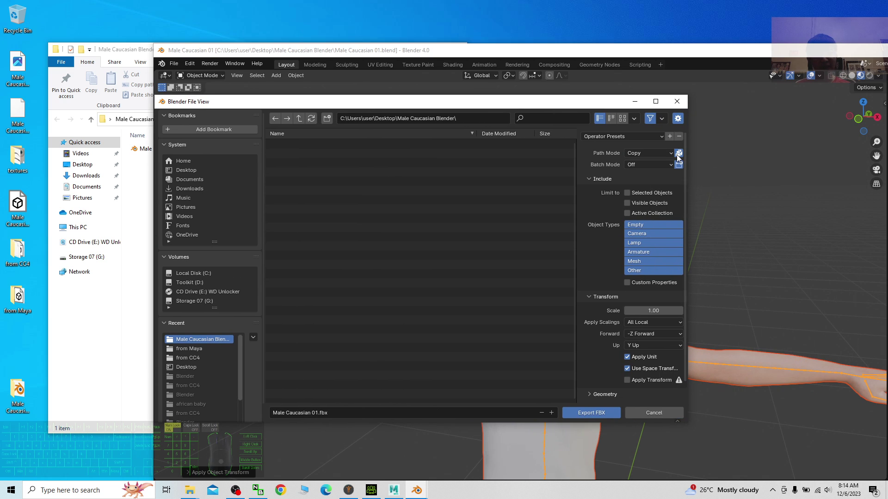
click(593, 413)
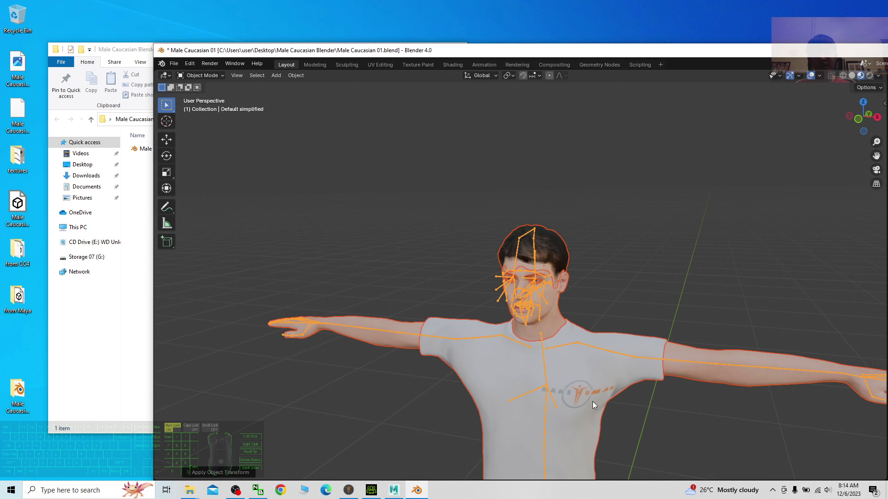
- Open the exported Male Caucasian 01.fbx from its folder in 3D Viewer
click(134, 49)
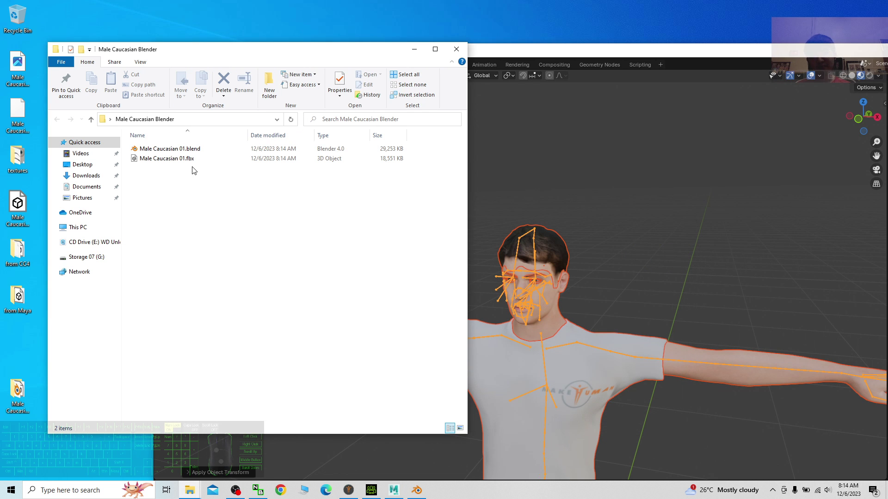
click(171, 158)
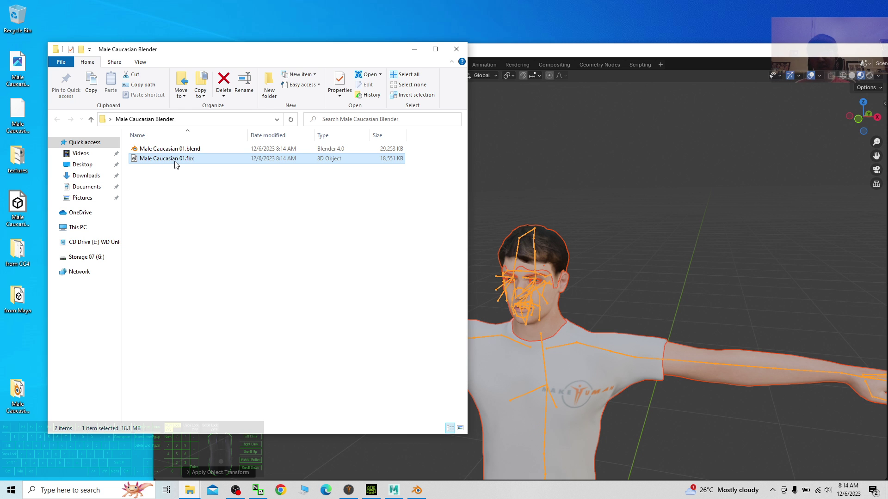
double_click(174, 160)
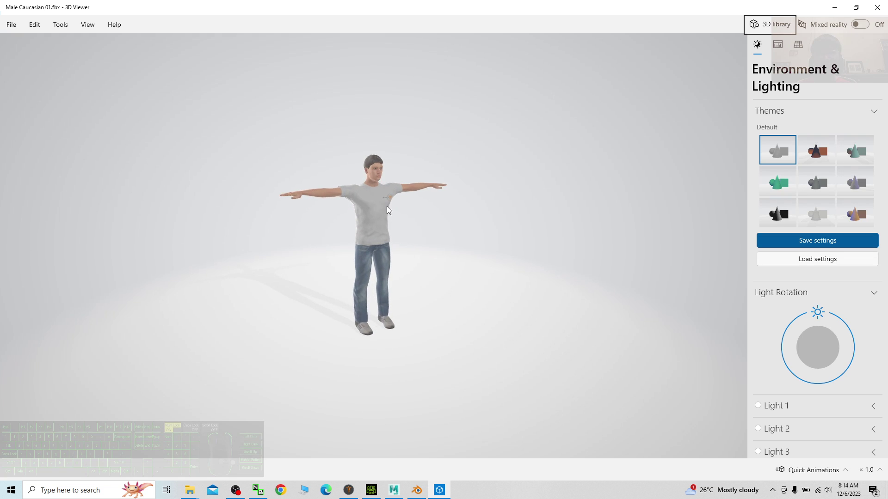
- Examine the exported character's textures, hair, eyebrows and face from several angles, and close 3D Viewer
drag(538, 263, 366, 239)
drag(502, 156, 406, 235)
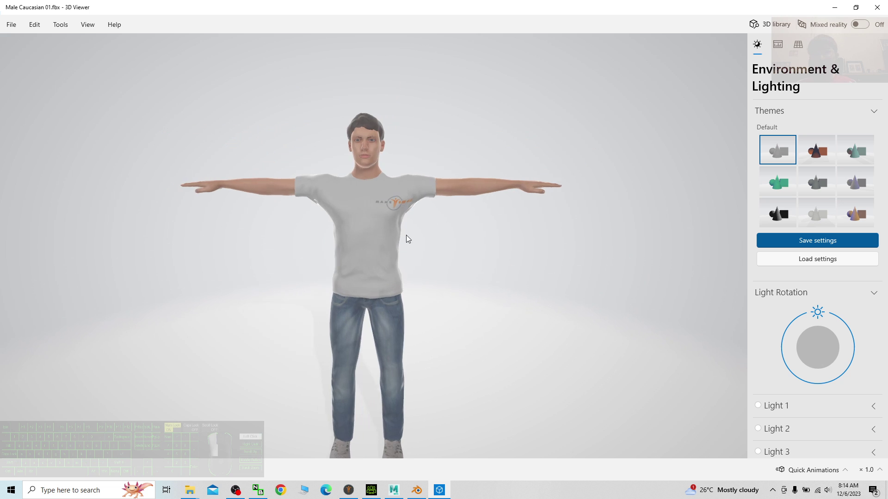
scroll(400, 159, up, 5)
scroll(410, 164, down, 5)
mouse_move(435, 198)
mouse_down()
mouse_move(434, 157)
mouse_move(438, 214)
mouse_up()
scroll(416, 267, up, 5)
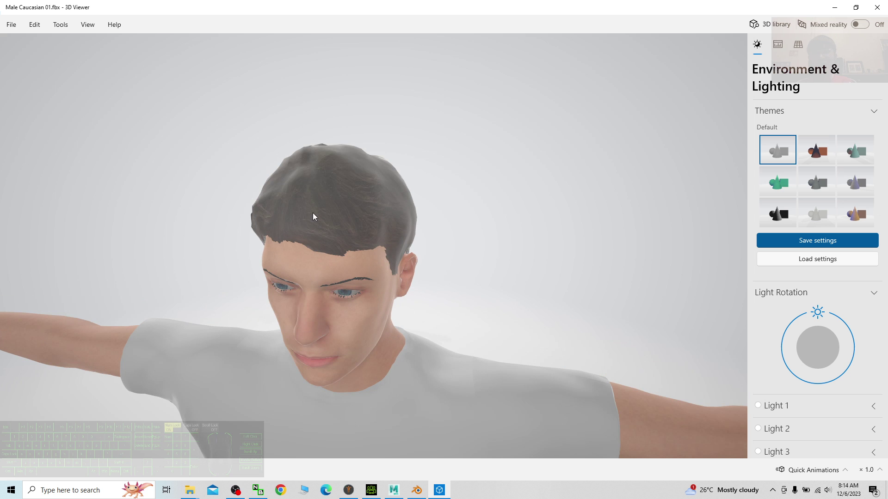
scroll(414, 254, down, 5)
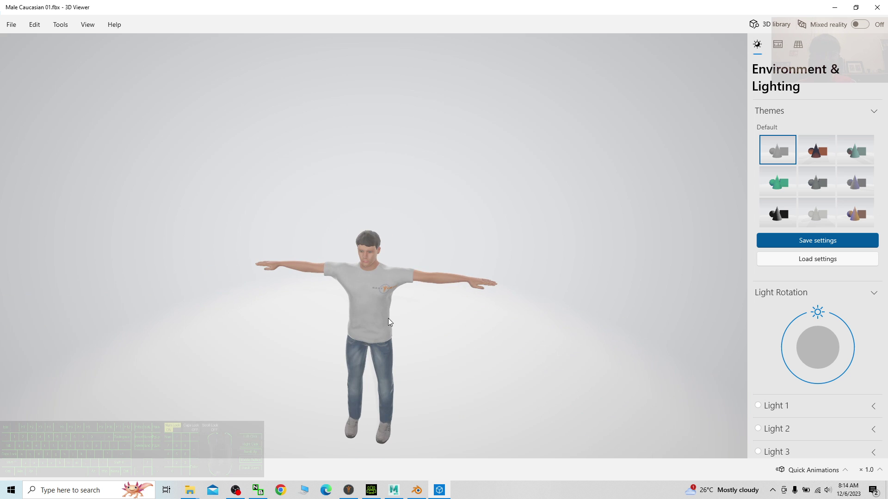
drag(387, 320, 382, 353)
scroll(361, 259, up, 3)
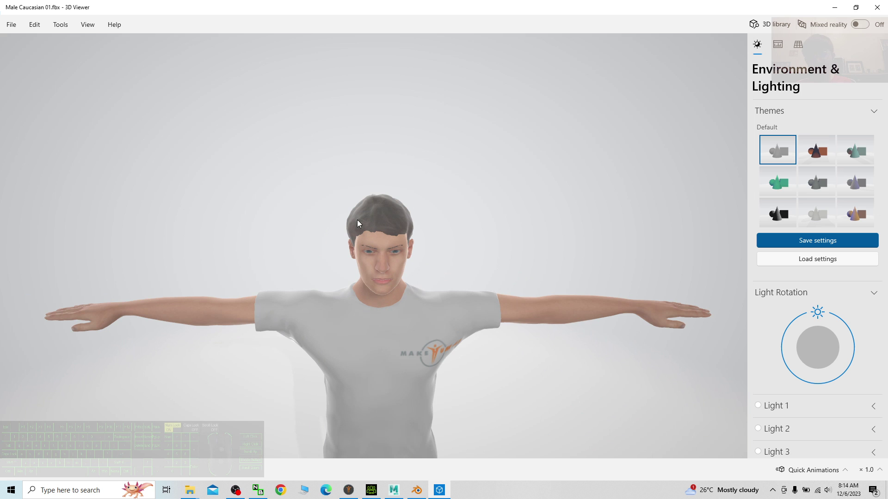
drag(361, 286, 370, 379)
scroll(370, 379, up, 4)
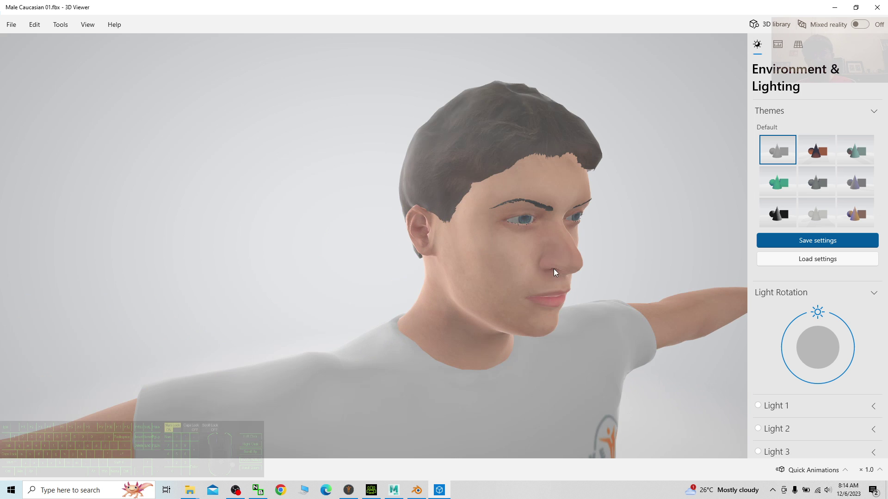
drag(699, 293, 666, 285)
scroll(667, 284, down, 5)
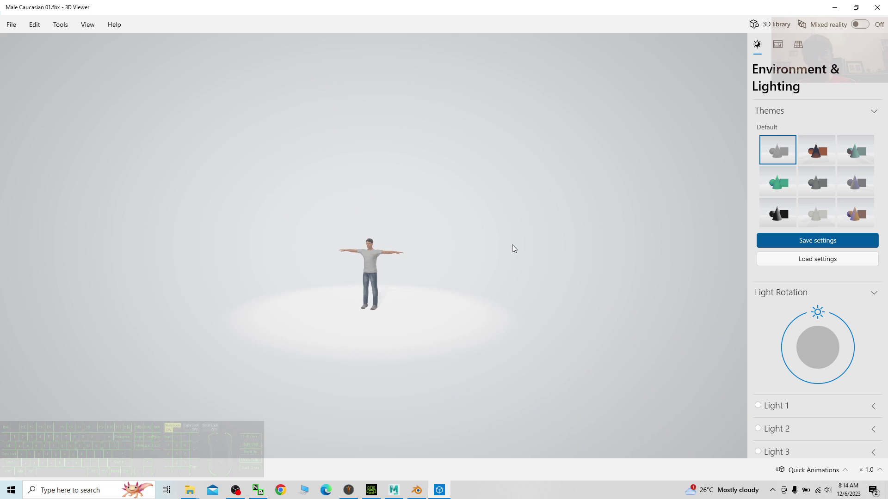
click(877, 7)
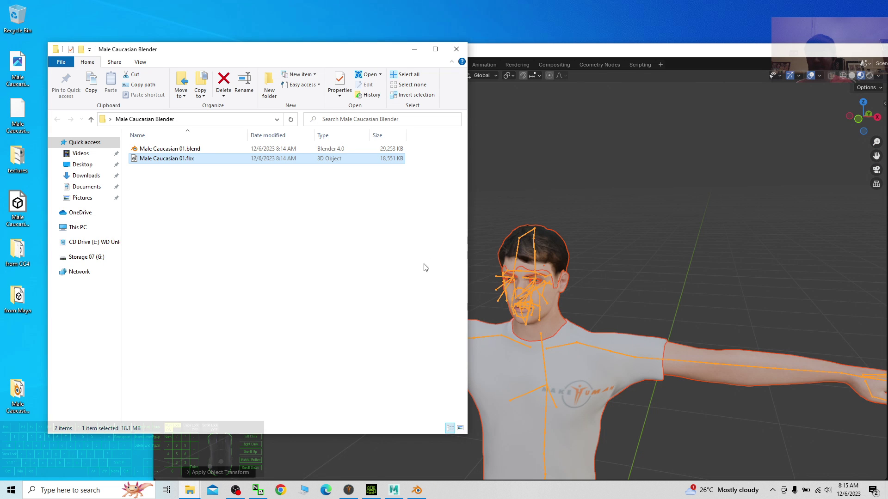
- Maximise the Blender window and switch to MakeHuman to view the original character for comparison
double_click(636, 52)
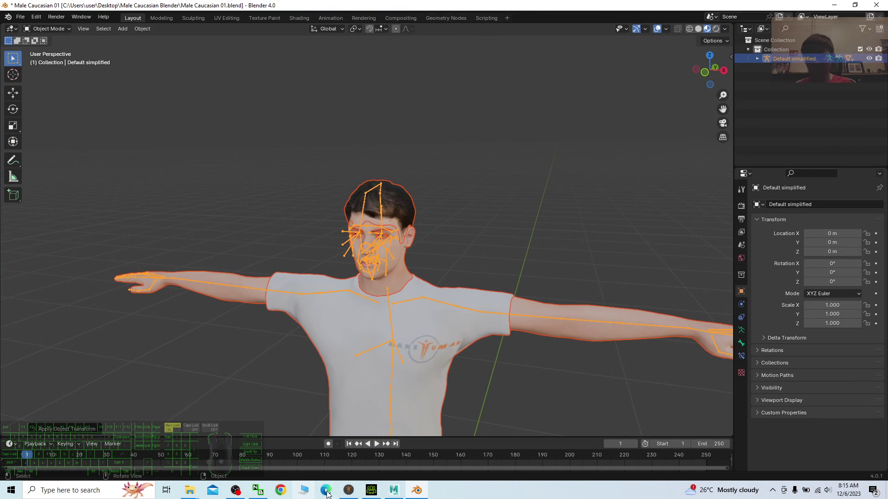
click(349, 491)
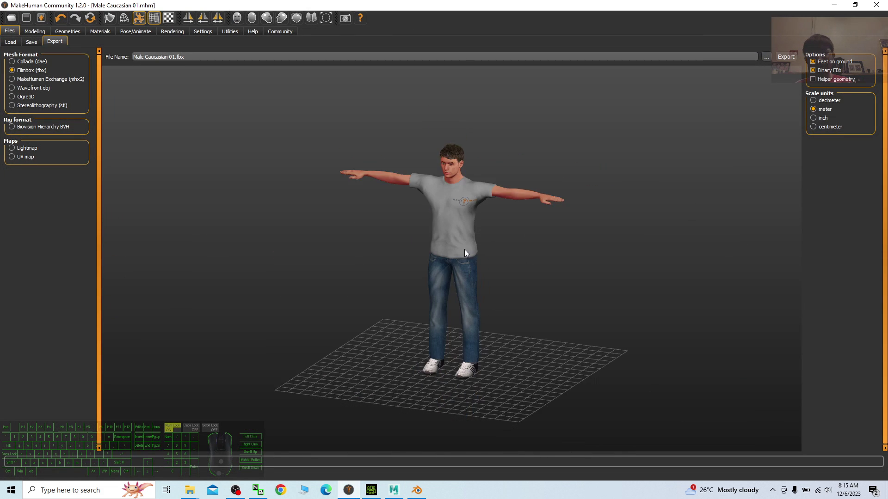
scroll(460, 239, up, 1)
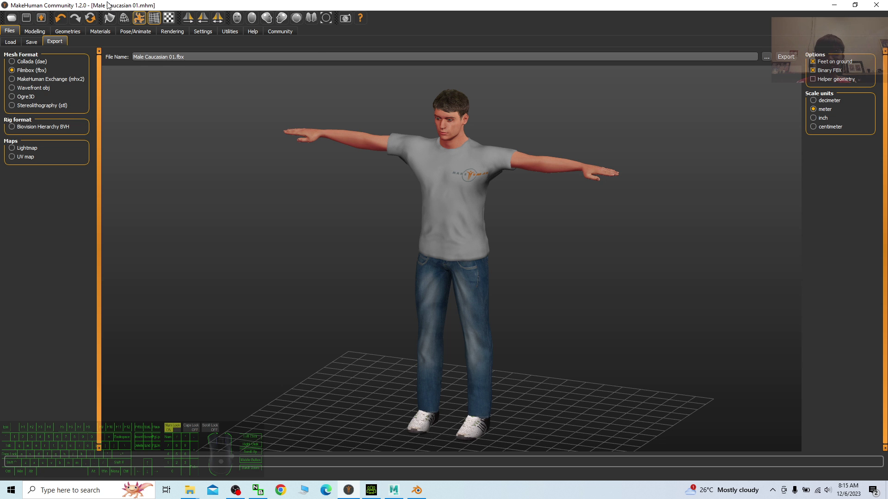
- Switch back to Blender, examine the character's face up close and clear the object selection
click(416, 490)
scroll(428, 293, up, 6)
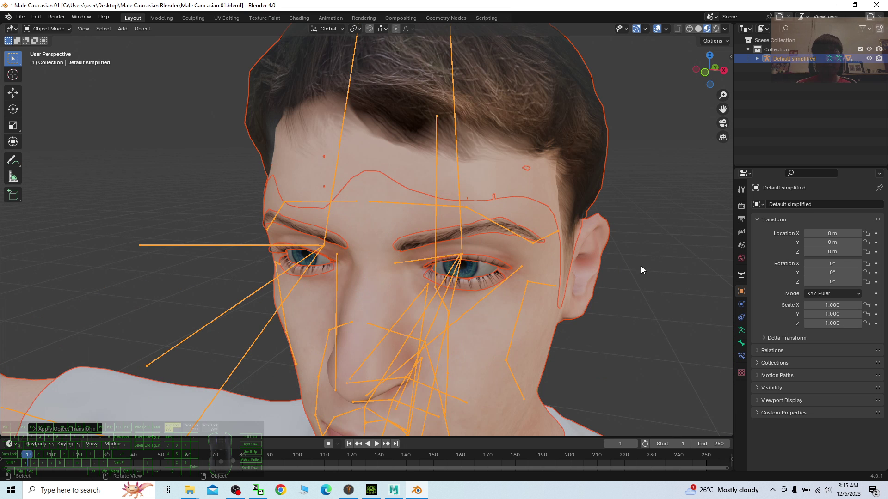
click(588, 302)
scroll(567, 331, down, 4)
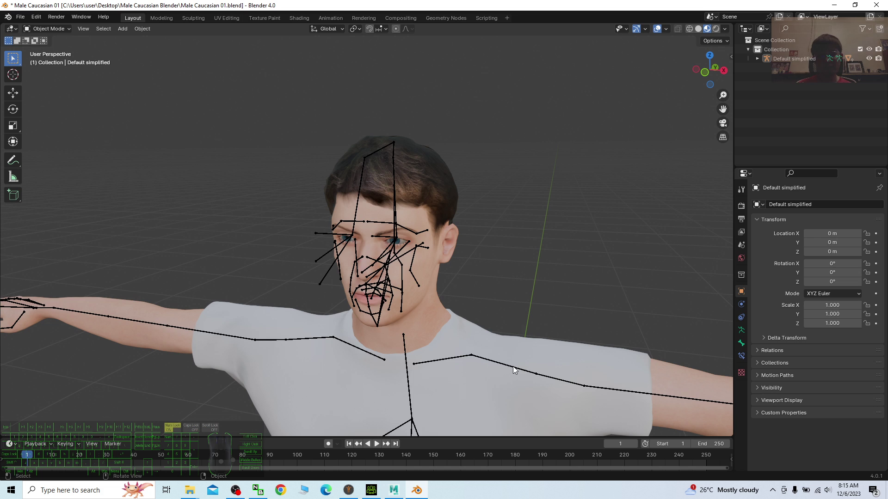
- Switch between Character Creator 4 and Blender to compare how the character looks in each, ending in Blender
click(614, 389)
click(577, 274)
click(375, 491)
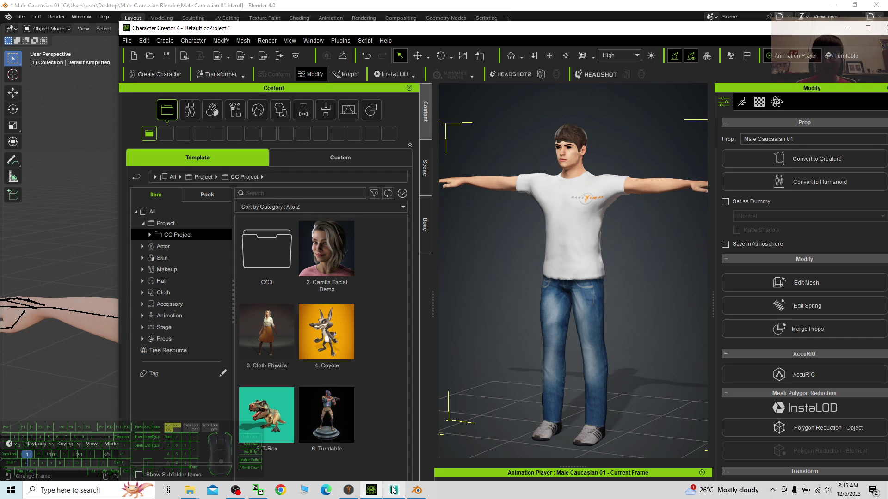
click(388, 494)
click(386, 497)
click(380, 495)
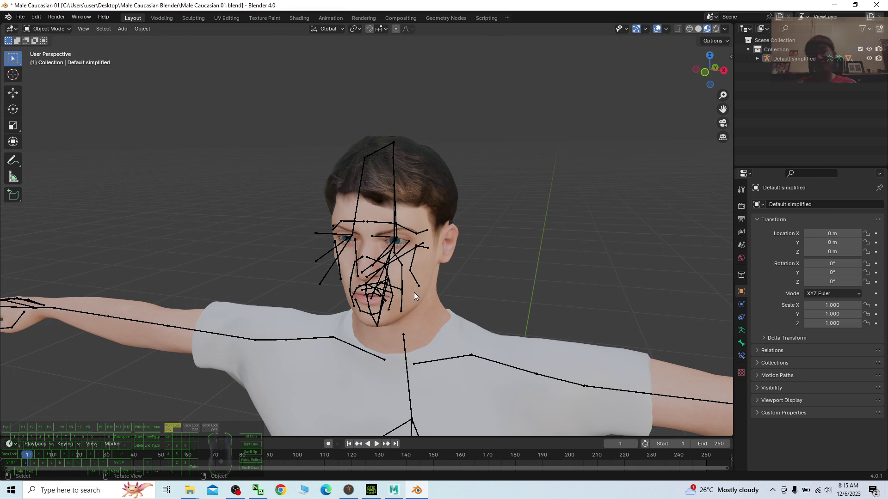
click(378, 492)
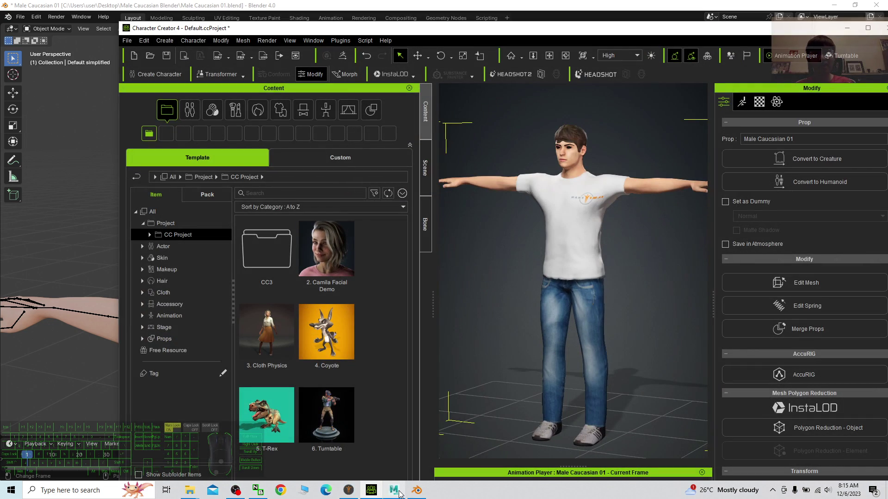
click(401, 494)
click(398, 495)
click(416, 490)
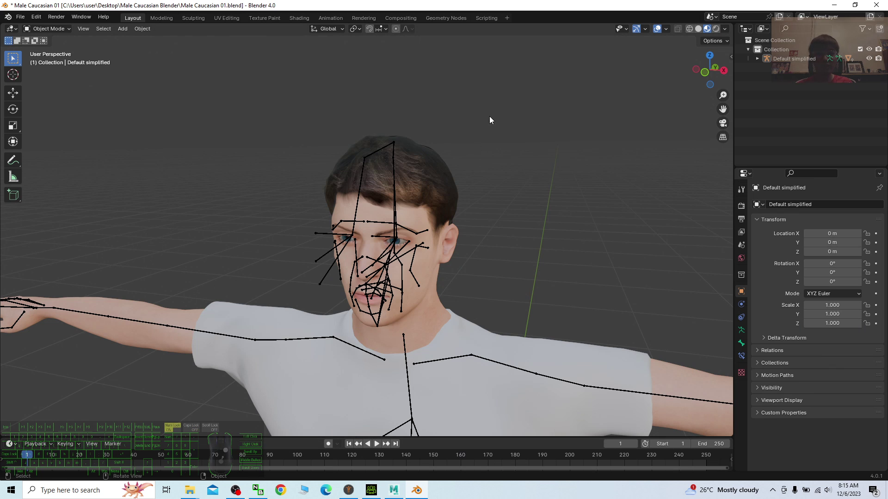
- Examine the character's face, upper body and armature at close and wide range
scroll(496, 256, up, 4)
scroll(527, 287, down, 5)
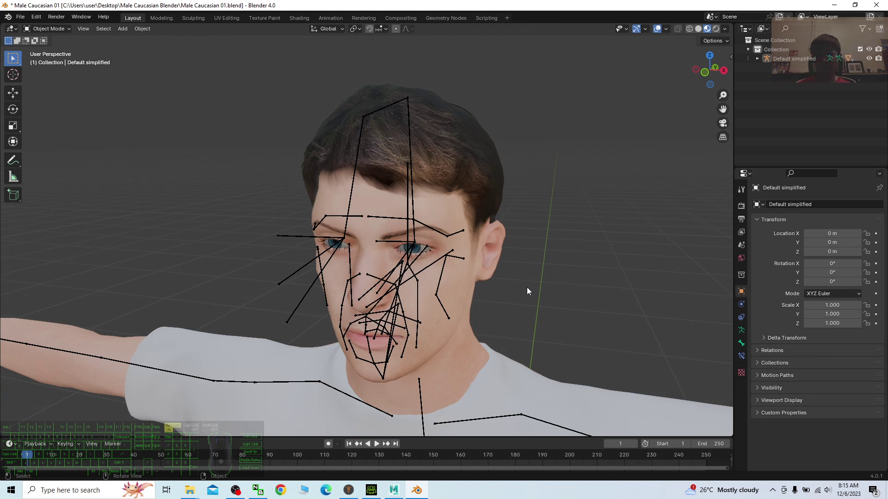
scroll(546, 293, up, 2)
scroll(561, 291, down, 6)
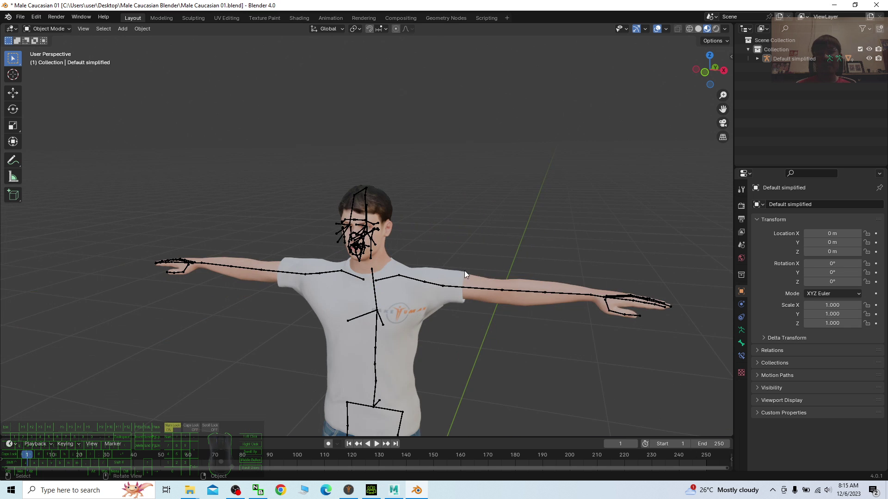
scroll(496, 289, up, 5)
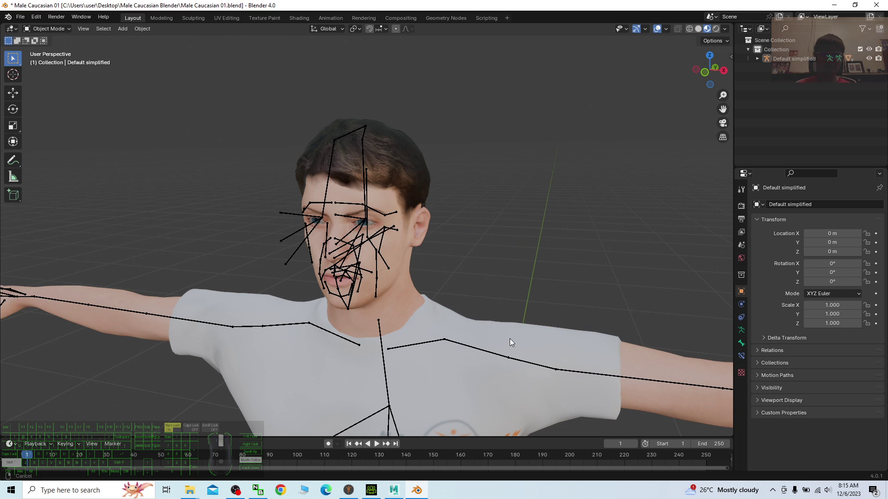
shift+middle_drag(509, 339, 508, 310)
- Switch to Maya and Character Creator 4 to view their versions of the character, and return to Blender
click(387, 492)
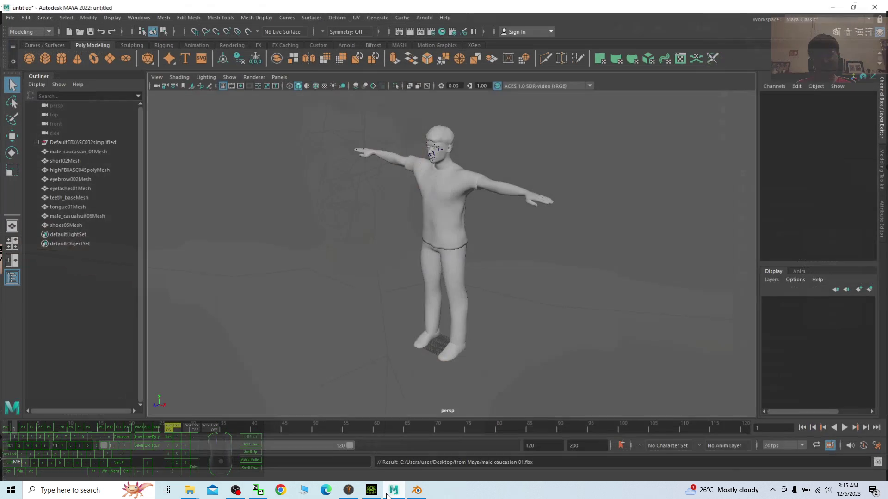
click(373, 491)
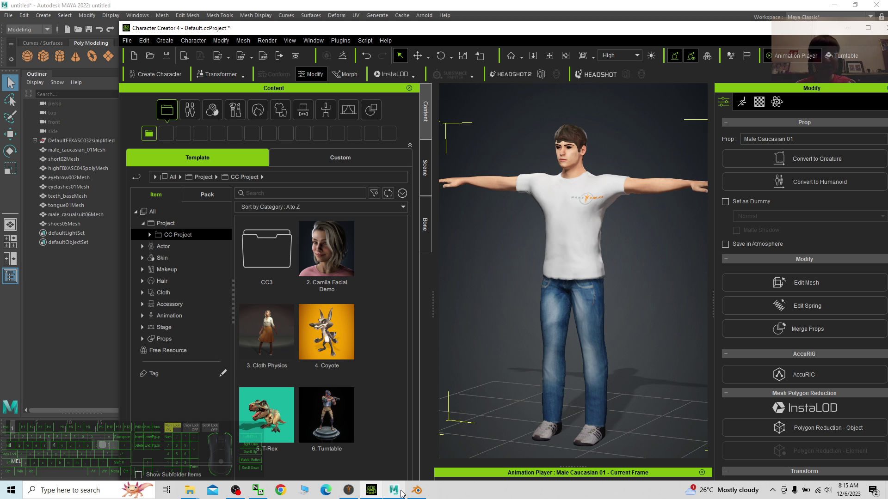
click(417, 491)
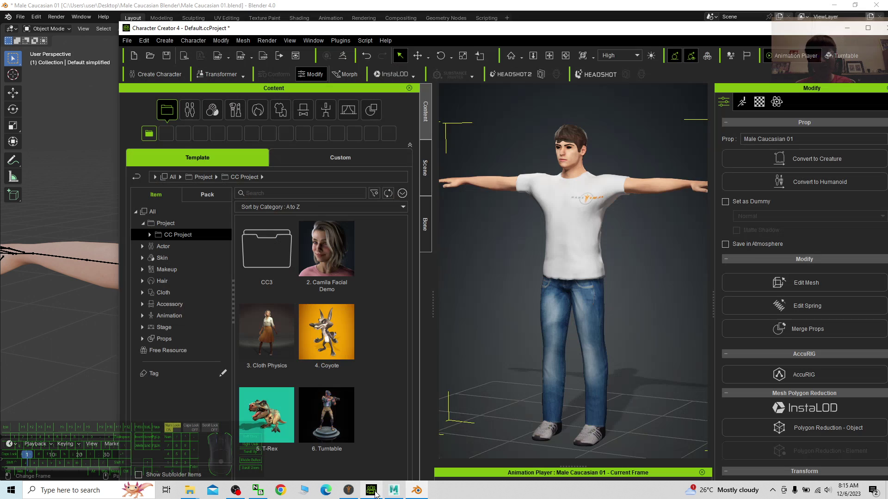
click(372, 490)
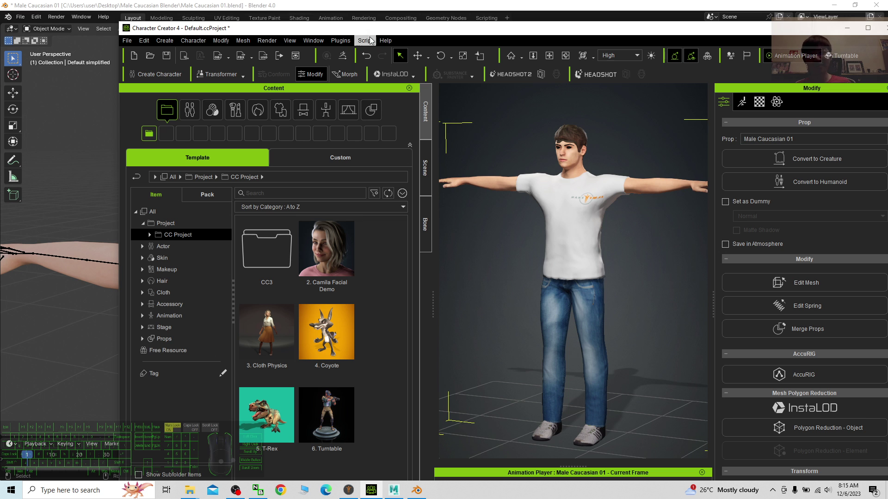
mouse_move(332, 28)
mouse_down()
mouse_move(314, 28)
mouse_move(296, 6)
mouse_move(347, 18)
mouse_up()
click(347, 18)
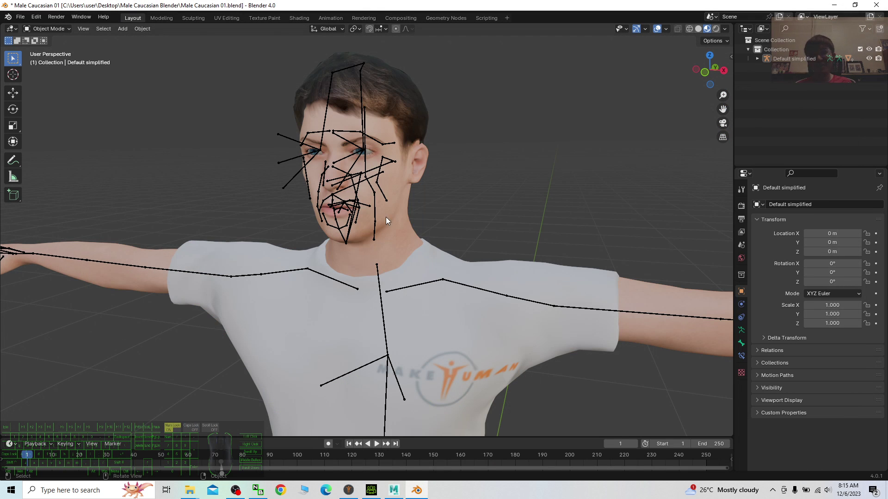
- Switch to MakeHuman to review the original character with its FBX export settings, and return to Blender
click(350, 491)
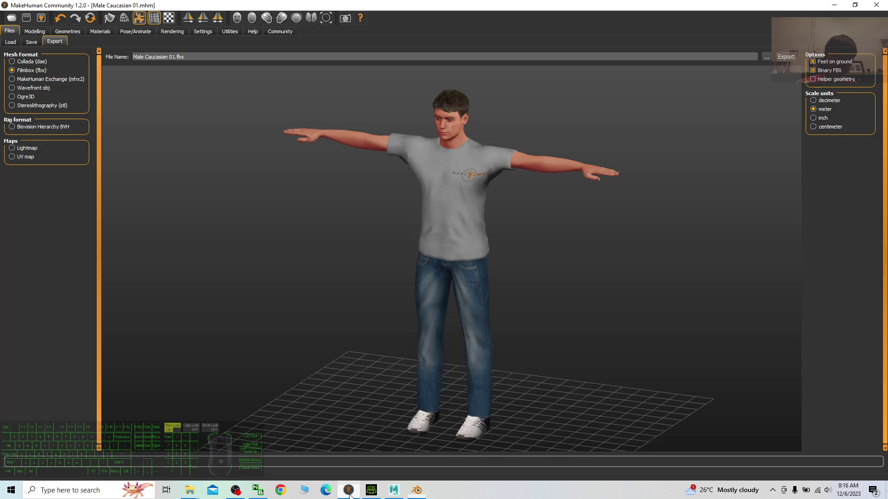
click(832, 5)
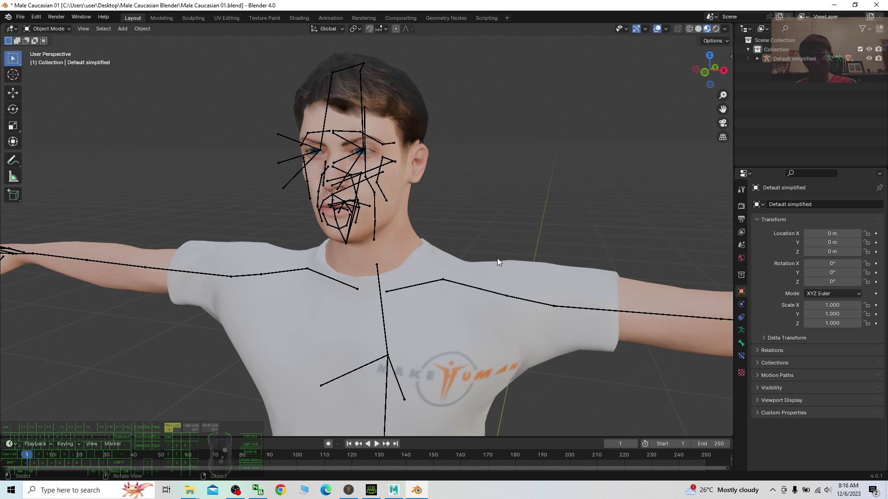
click(834, 5)
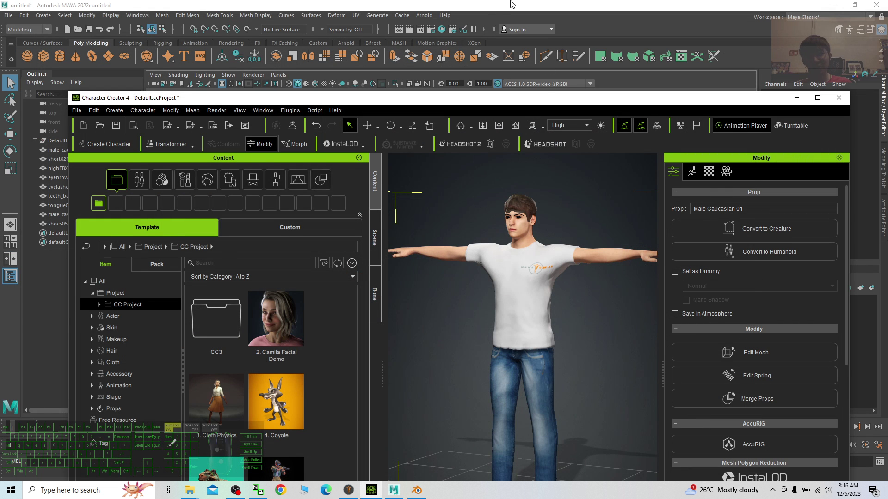
click(350, 491)
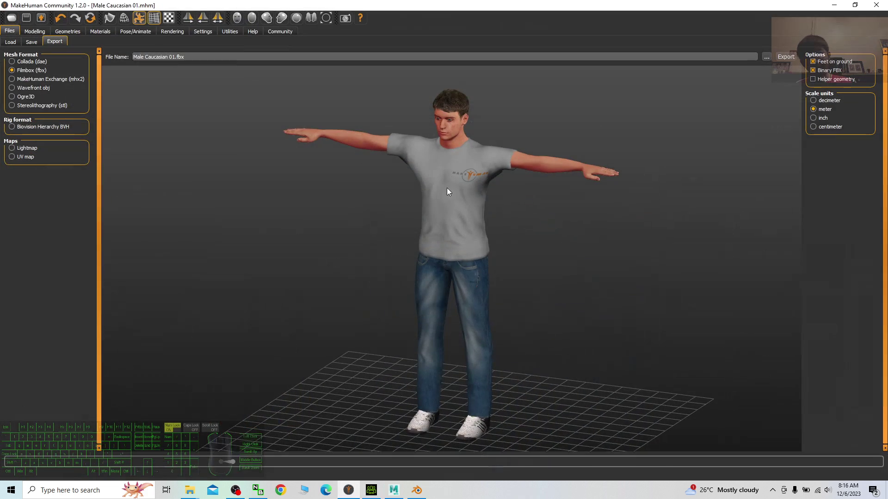
click(415, 490)
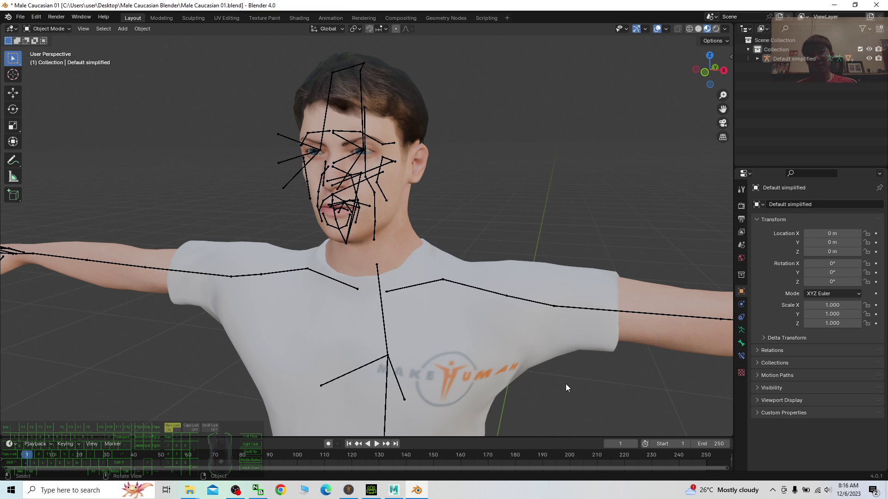
- Examine the character's head, outstretched arm and armature from the opposite side
scroll(565, 384, down, 5)
scroll(366, 387, up, 4)
middle_drag(303, 454, 256, 457)
middle_drag(220, 333, 257, 338)
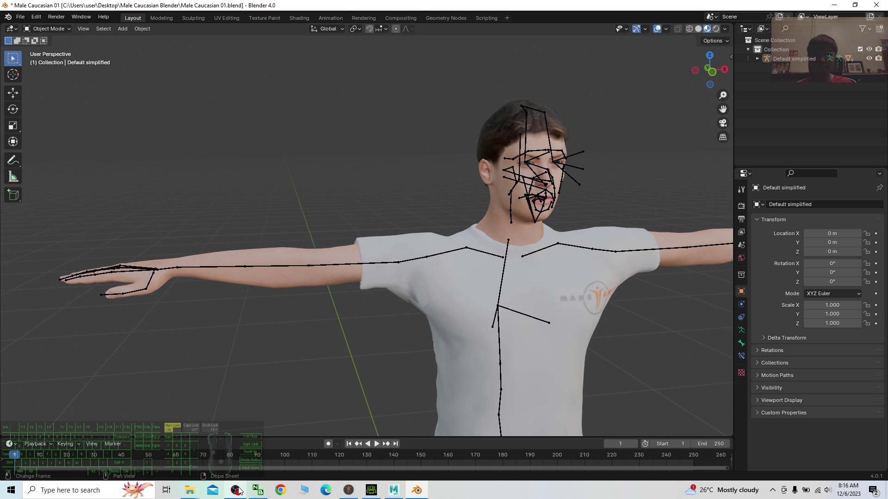